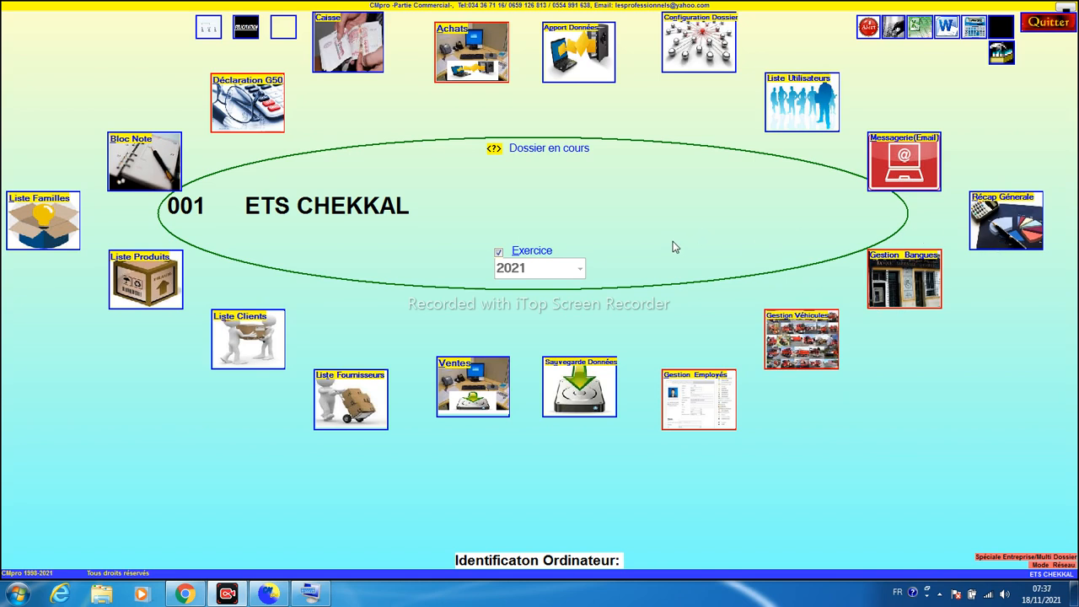
# Open the cash register journal and start a new cash entry
pyautogui.click(348, 59)
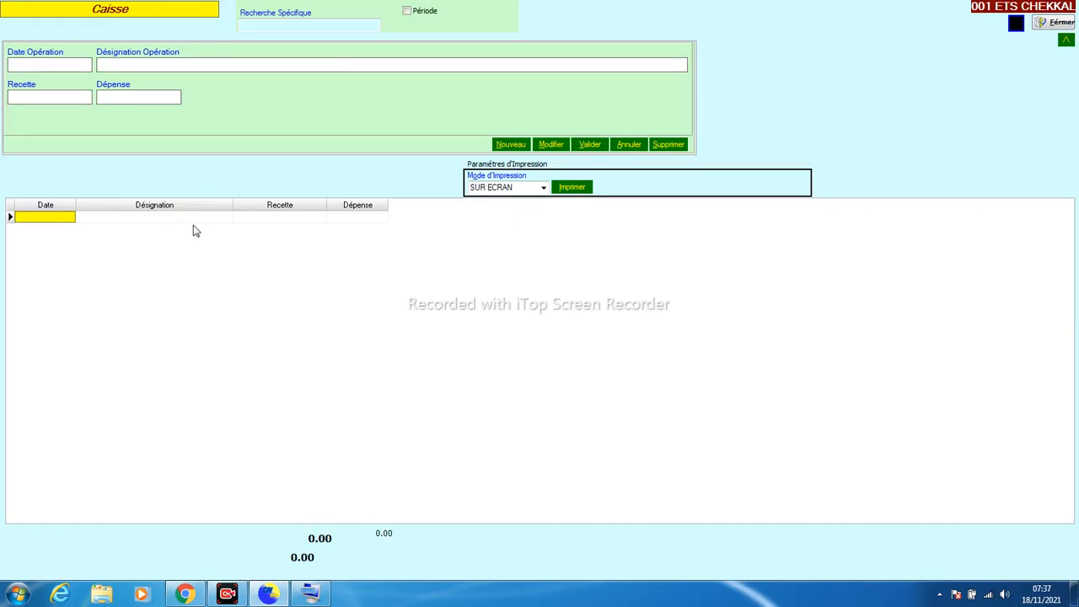
pyautogui.click(48, 66)
pyautogui.click(44, 96)
pyautogui.click(510, 146)
# Look over the first row's Désignation, Recette and Dépense cells, then close the journal
pyautogui.click(279, 219)
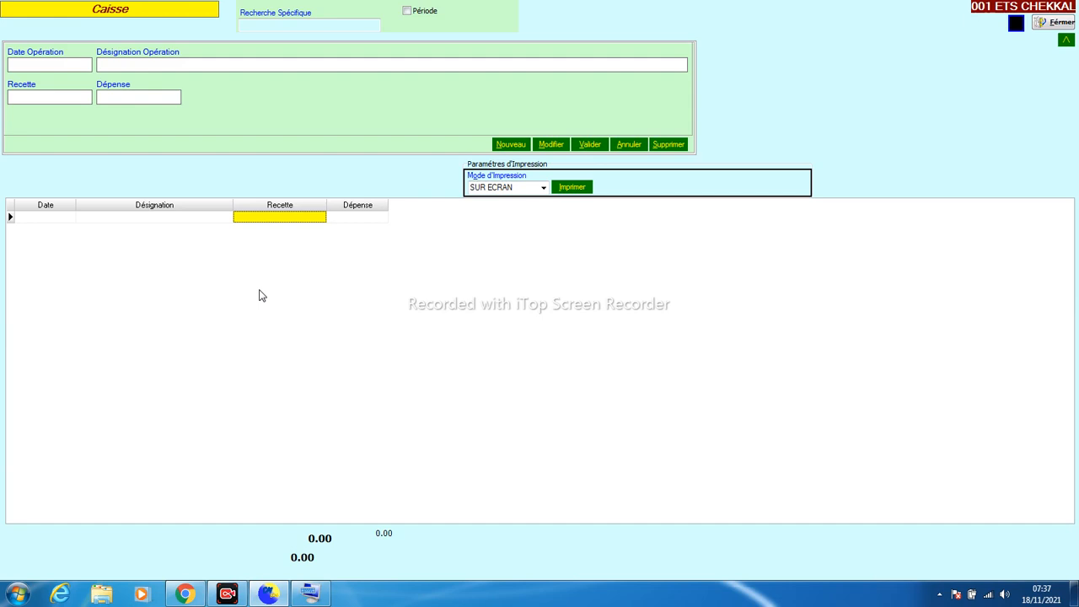
pyautogui.click(202, 218)
pyautogui.click(243, 223)
pyautogui.click(193, 222)
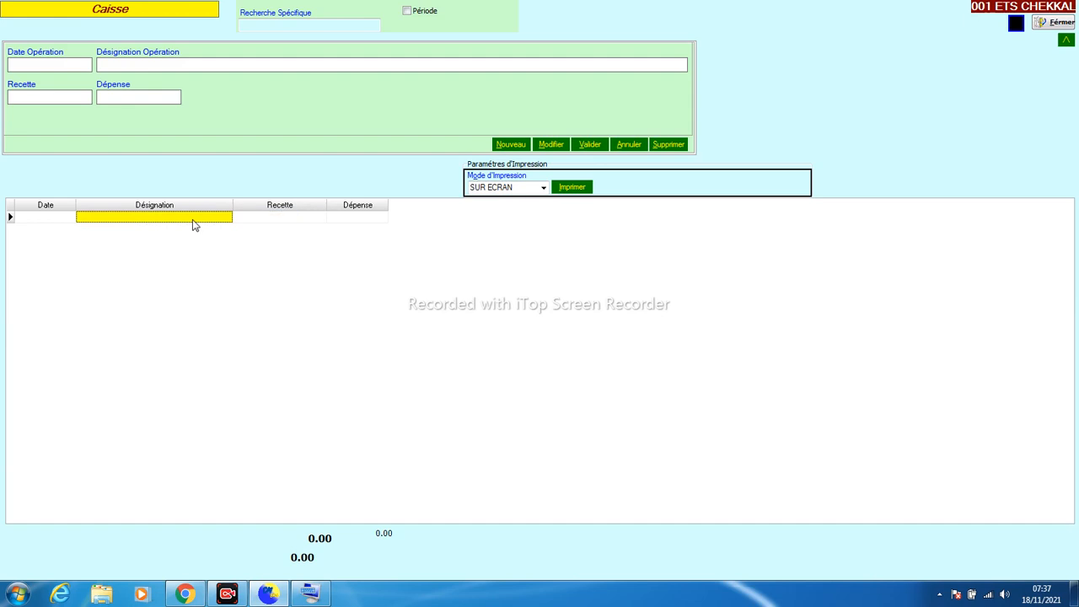
pyautogui.click(258, 223)
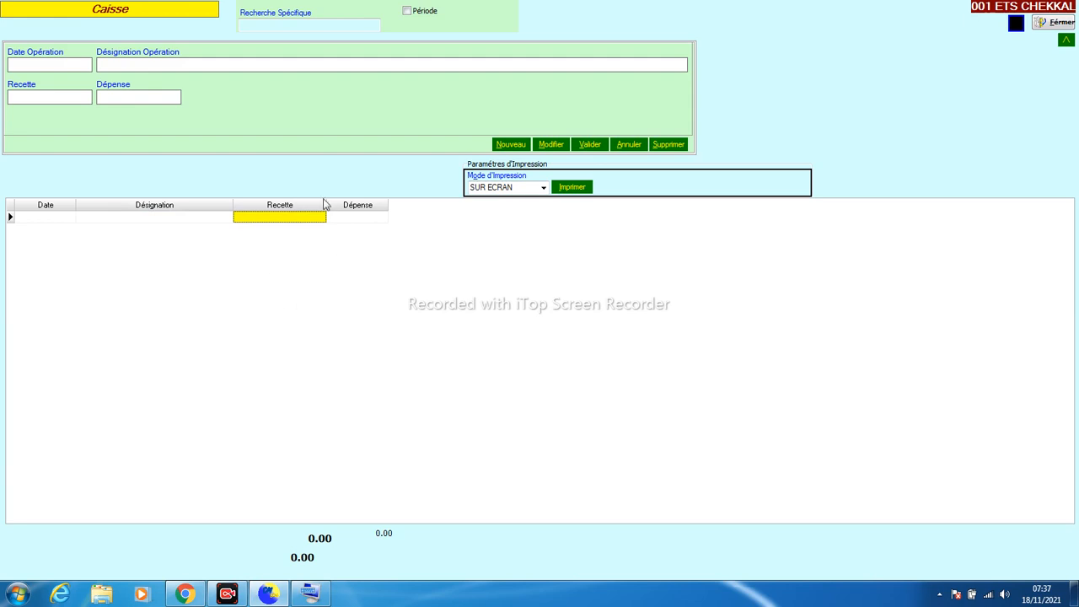
pyautogui.click(347, 221)
pyautogui.click(317, 222)
pyautogui.click(348, 221)
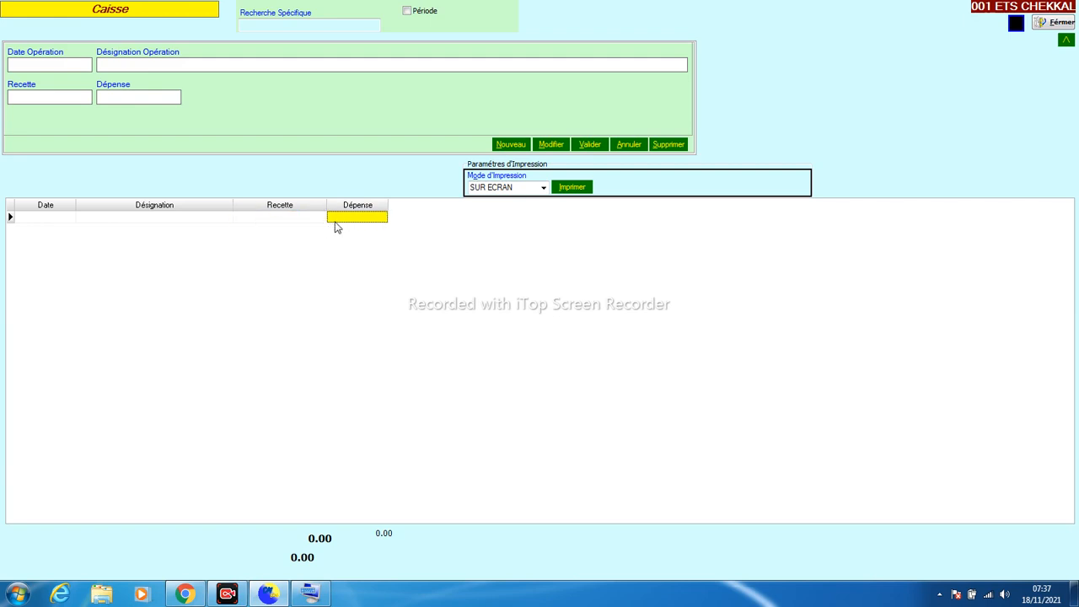
pyautogui.click(343, 220)
pyautogui.click(1053, 23)
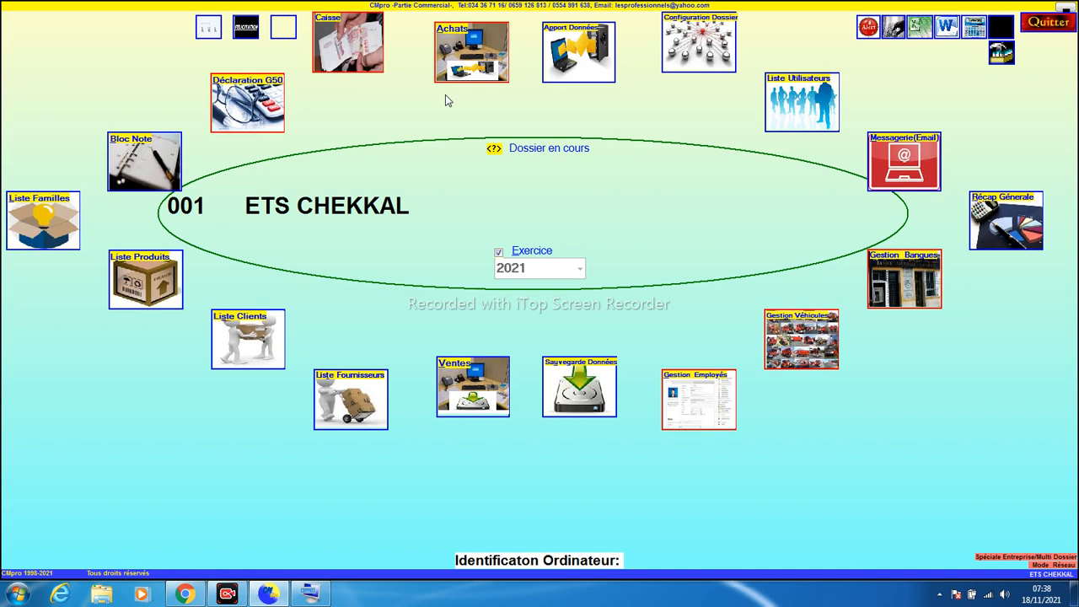
# Start a new purchase with 50 PRESTATION 1000 DA and 25 PRESTATION 700 DA
pyautogui.click(468, 67)
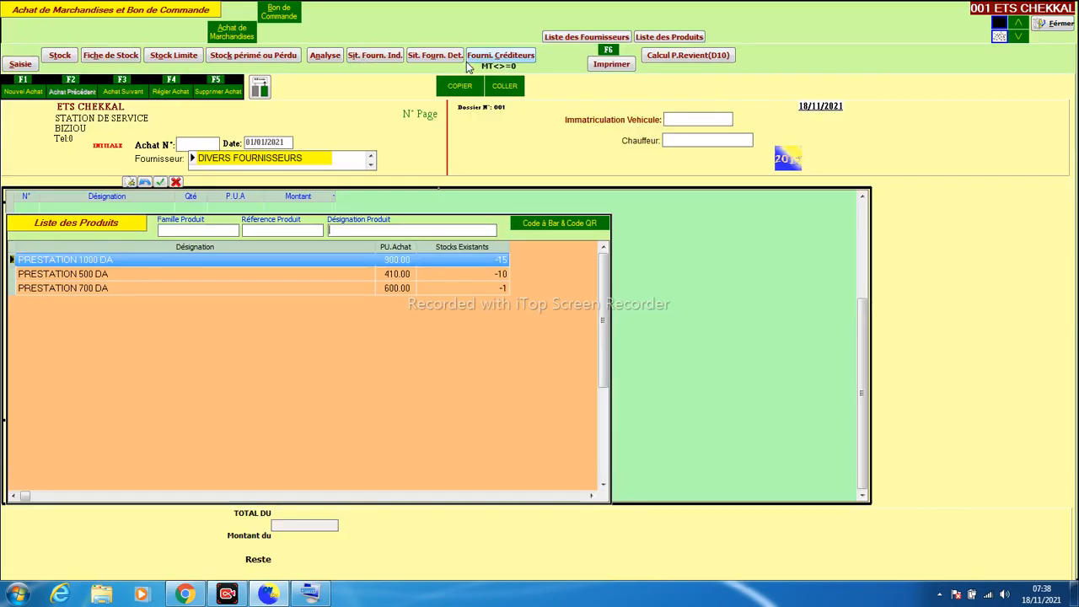
pyautogui.click(10, 93)
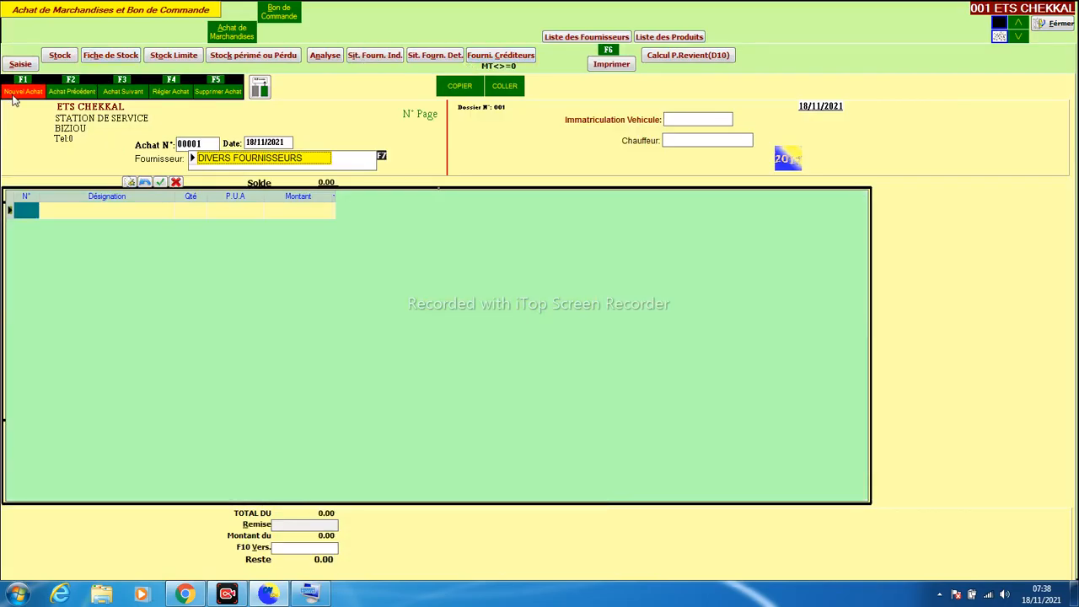
pyautogui.click(257, 160)
pyautogui.press('Return')
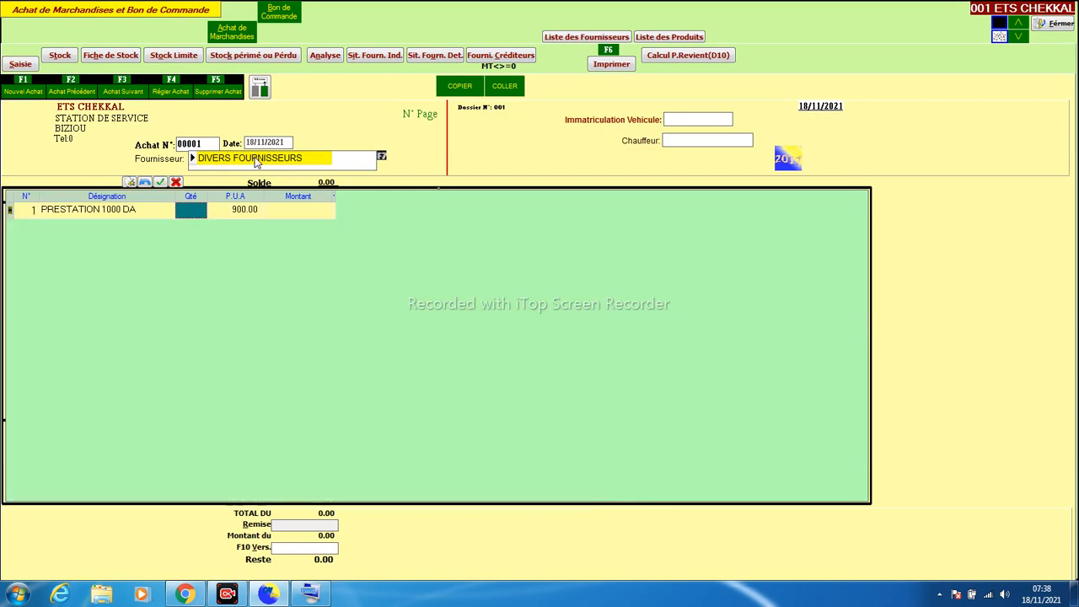
pyautogui.write('50')
pyautogui.press('Return')
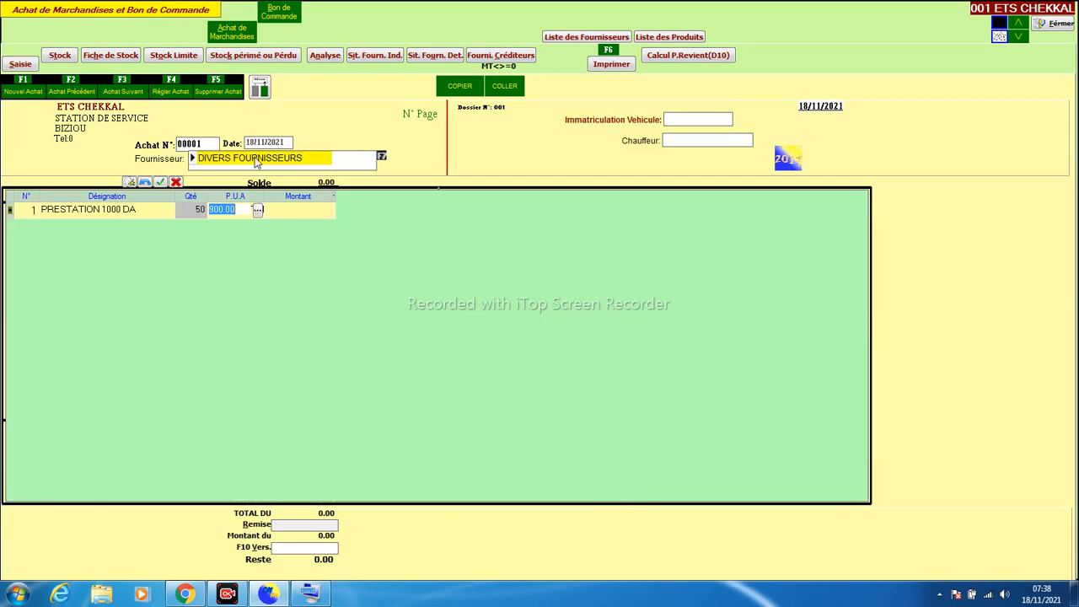
pyautogui.press('Return')
pyautogui.press('Down')
pyautogui.press('Down')
pyautogui.press('Return')
pyautogui.write('25')
pyautogui.press('Return')
pyautogui.press('Return')
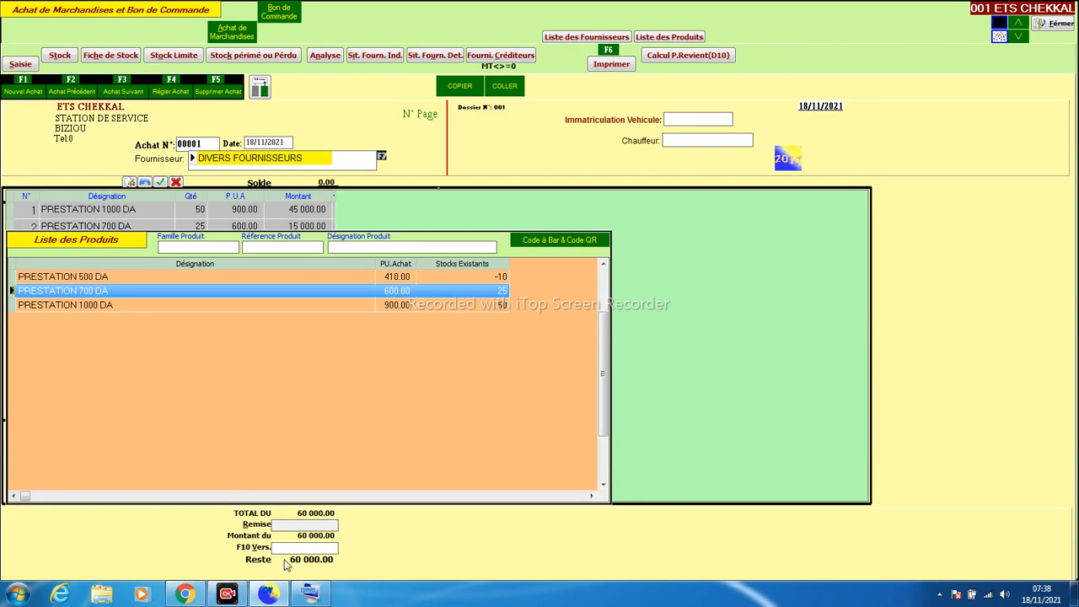
pyautogui.press('Escape')
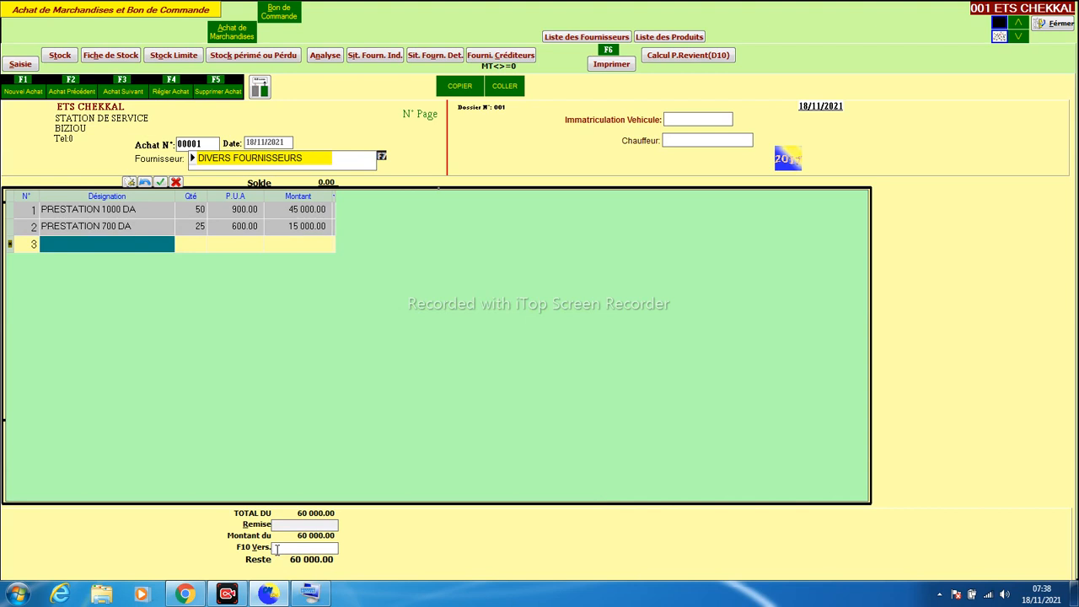
# Pay 15 000.00 on the purchase and check the supplier's individual account situation
pyautogui.write('15000')
pyautogui.press('Return')
pyautogui.moveTo(309, 547); pyautogui.dragTo(206, 547)
pyautogui.click(376, 59)
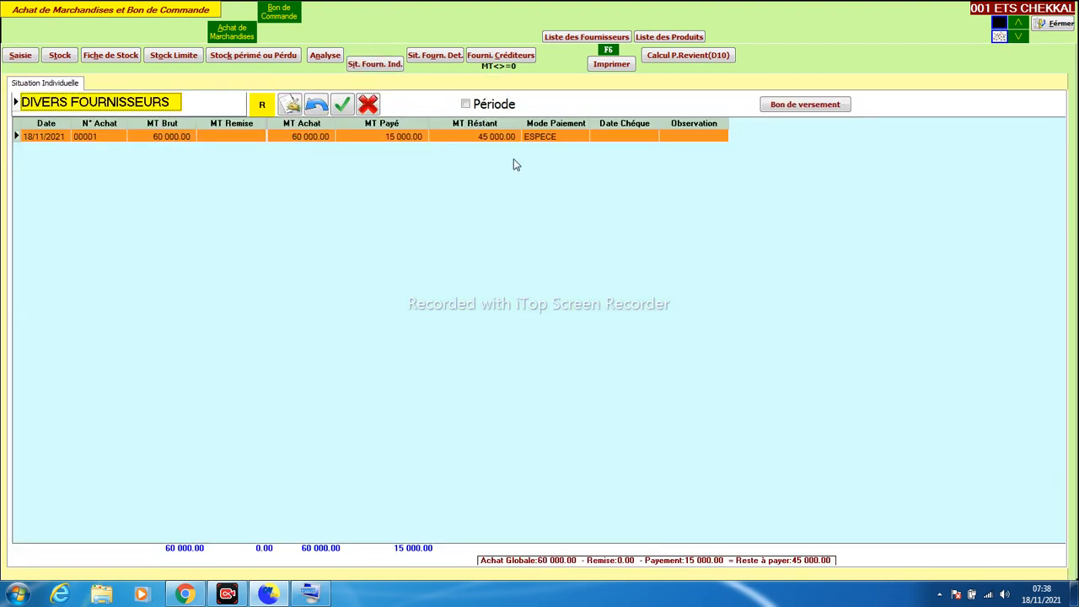
pyautogui.click(543, 138)
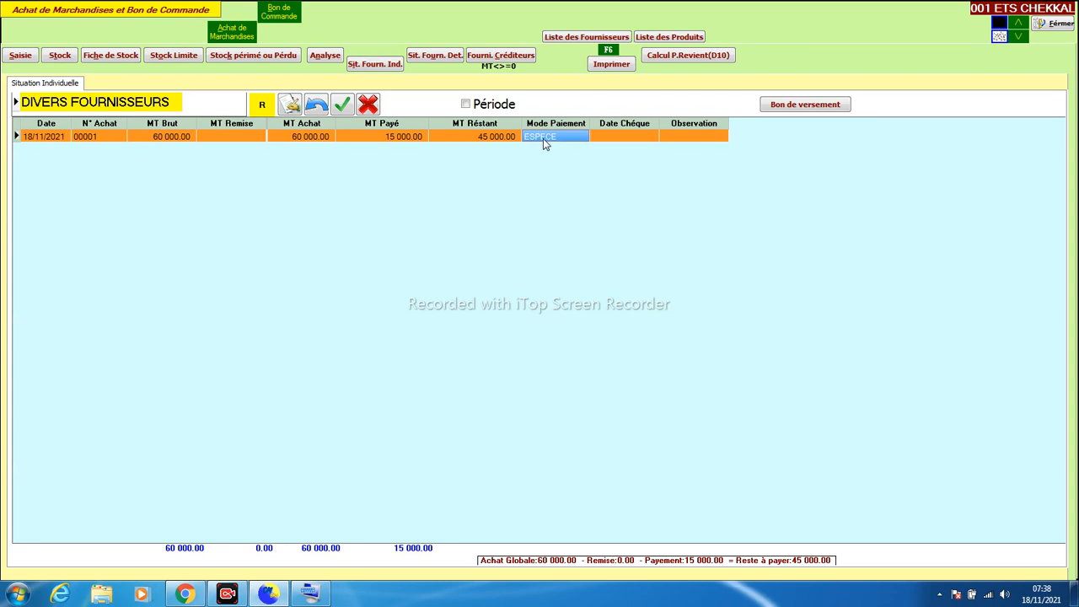
pyautogui.click(380, 137)
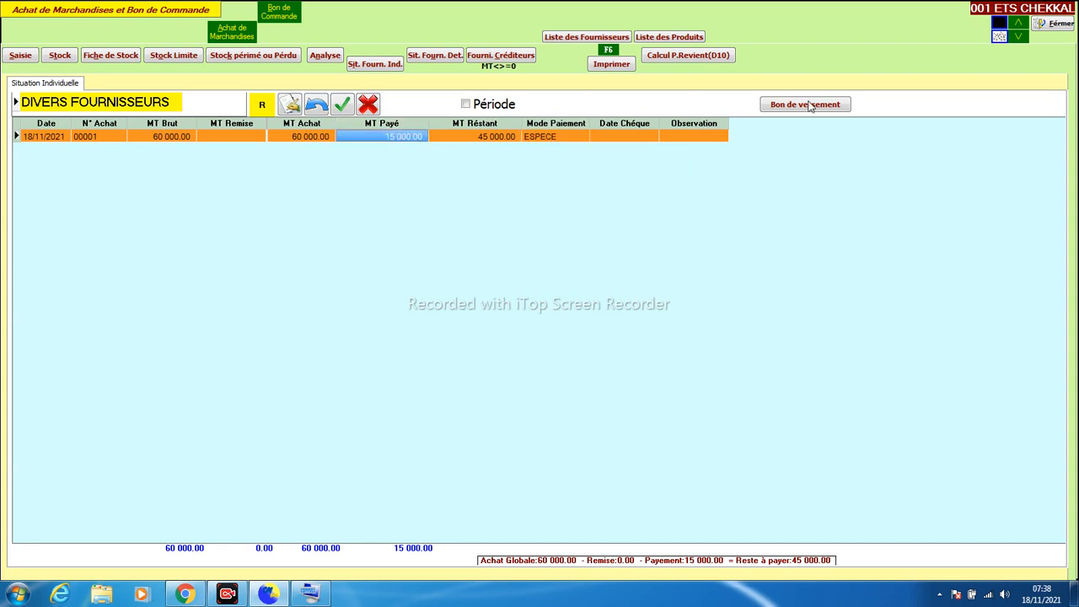
pyautogui.click(1064, 27)
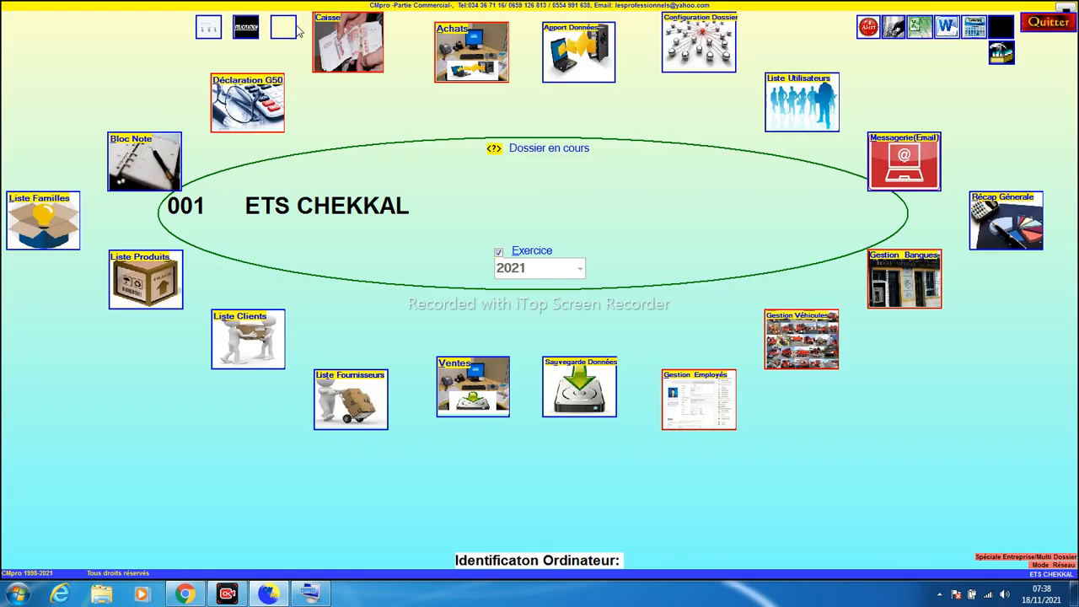
pyautogui.click(352, 56)
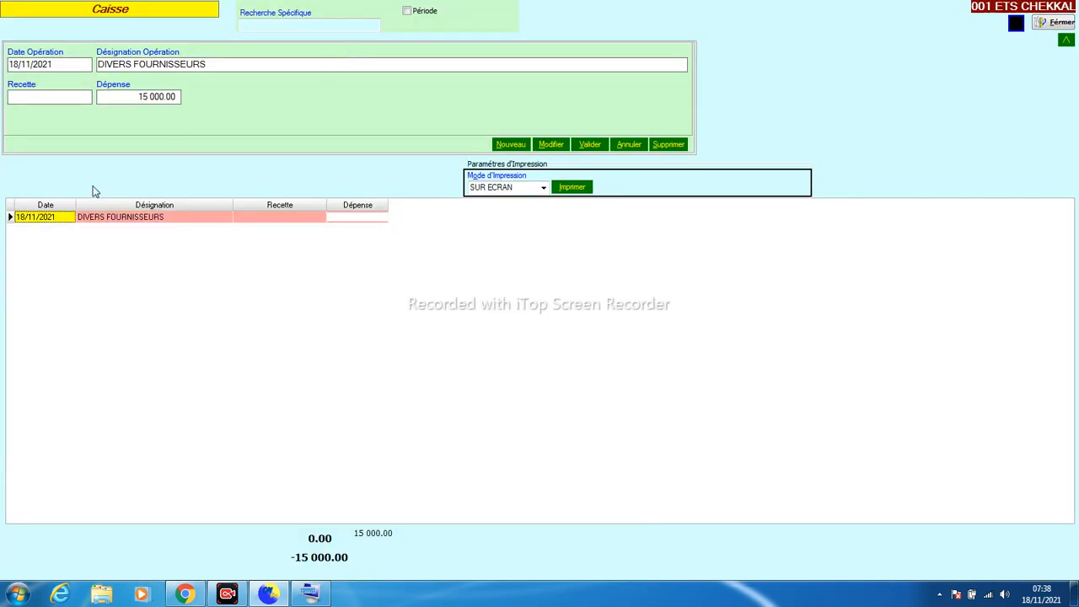
pyautogui.click(152, 216)
pyautogui.click(353, 218)
pyautogui.click(193, 218)
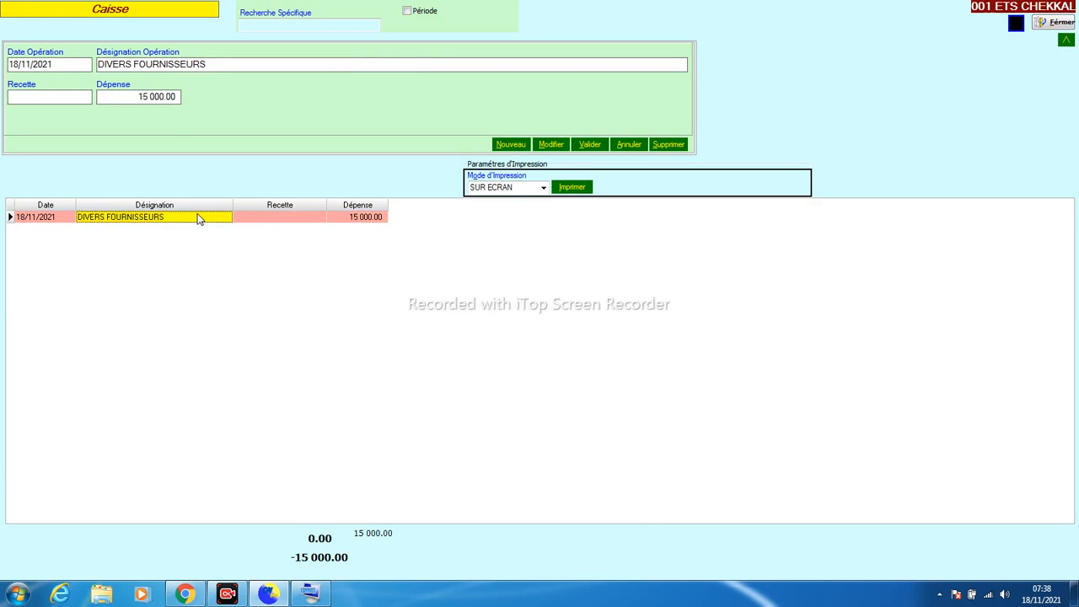
pyautogui.click(663, 145)
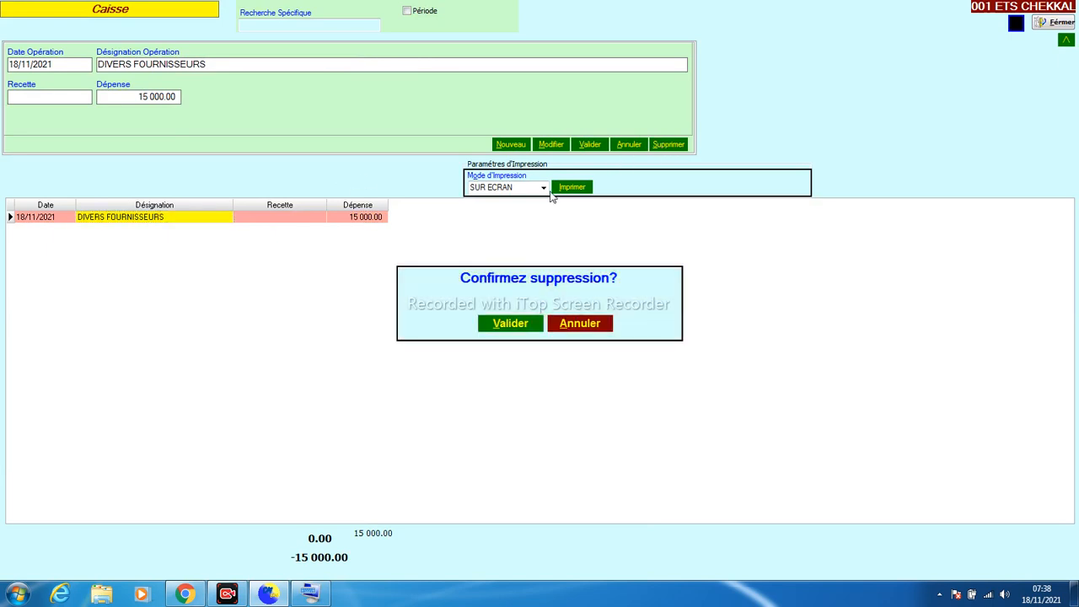
pyautogui.click(500, 321)
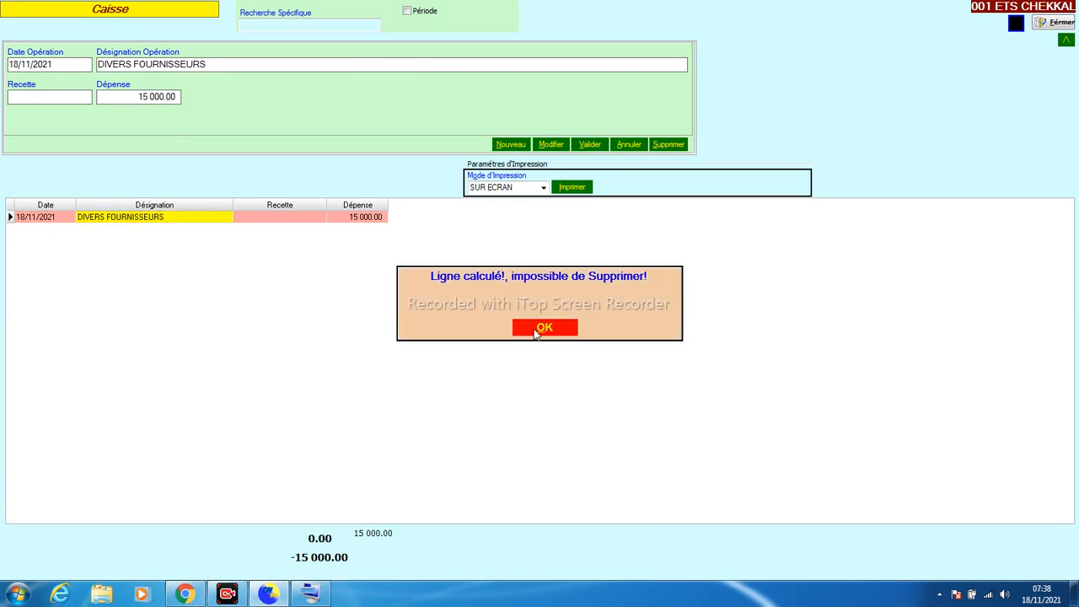
pyautogui.click(536, 331)
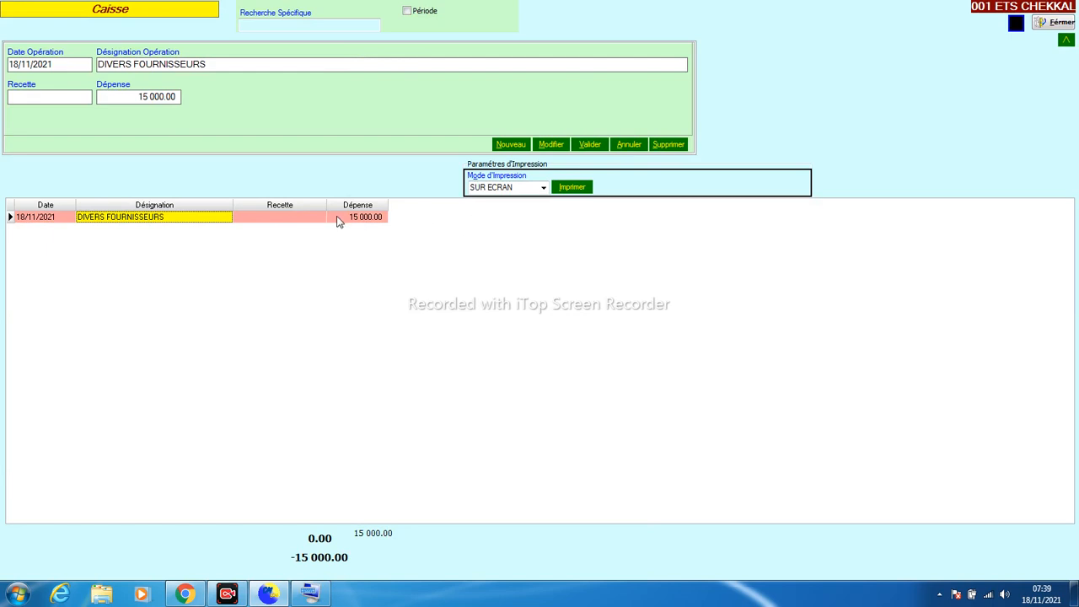
pyautogui.click(257, 221)
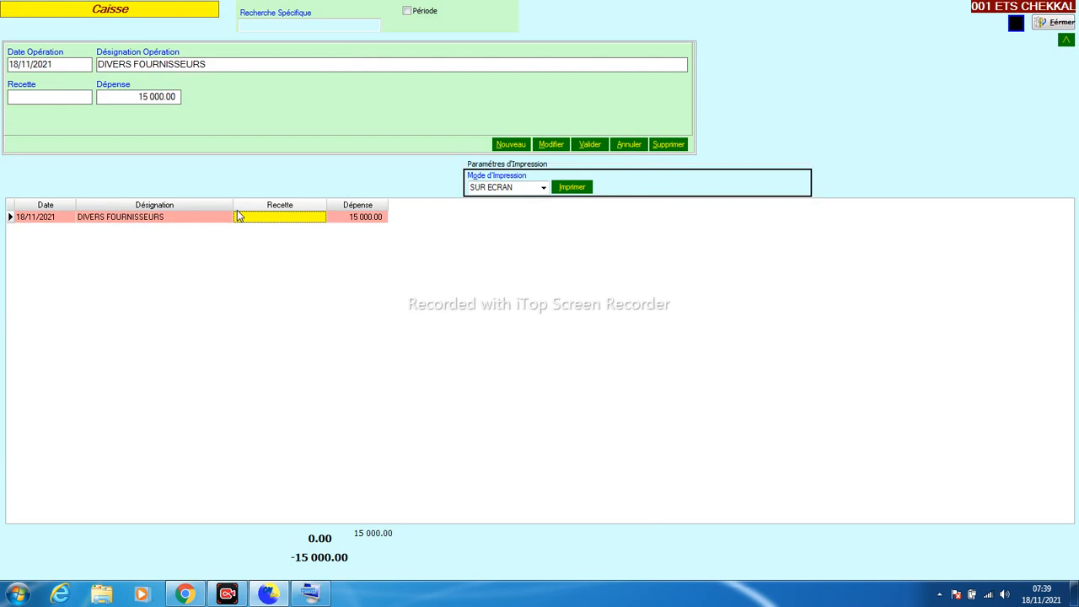
pyautogui.click(346, 220)
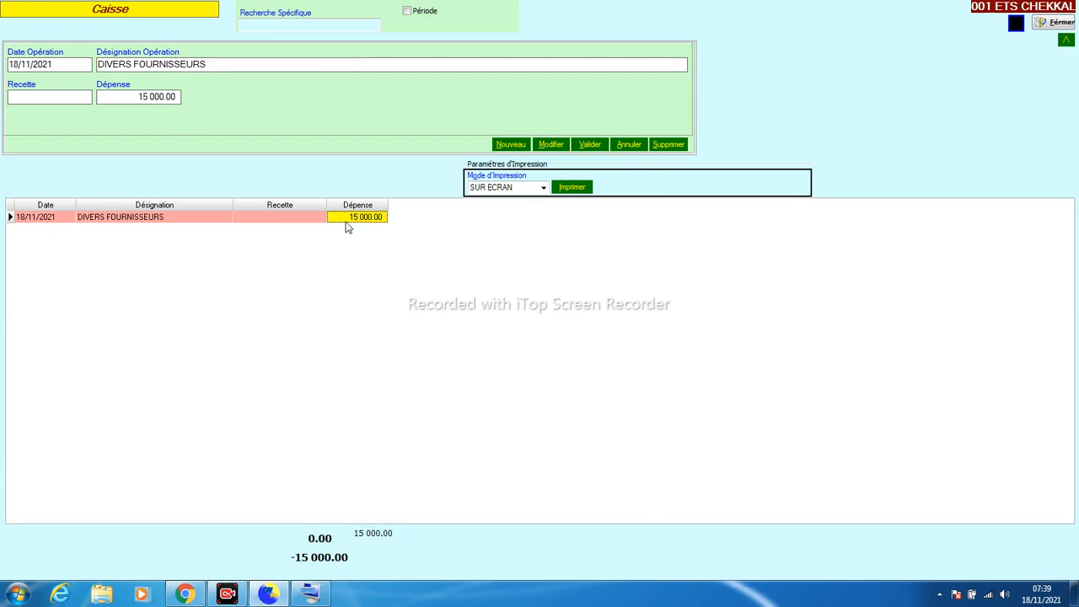
pyautogui.click(1042, 25)
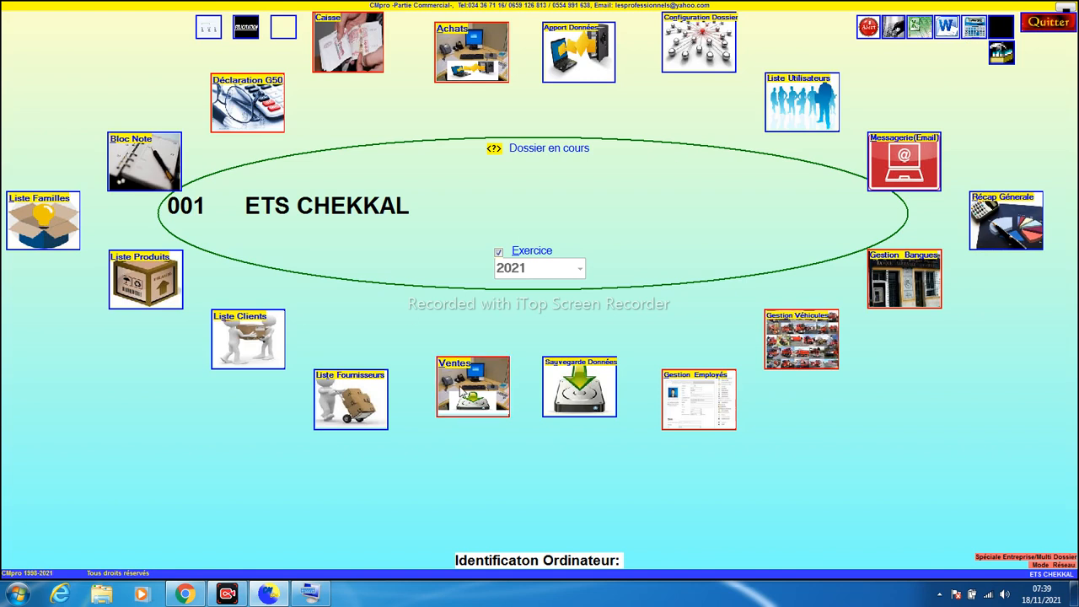
# Sell 5 PRESTATION 1000 DA and 5 PRESTATION 700 DA, settling the 8 500.00 slip
pyautogui.click(463, 394)
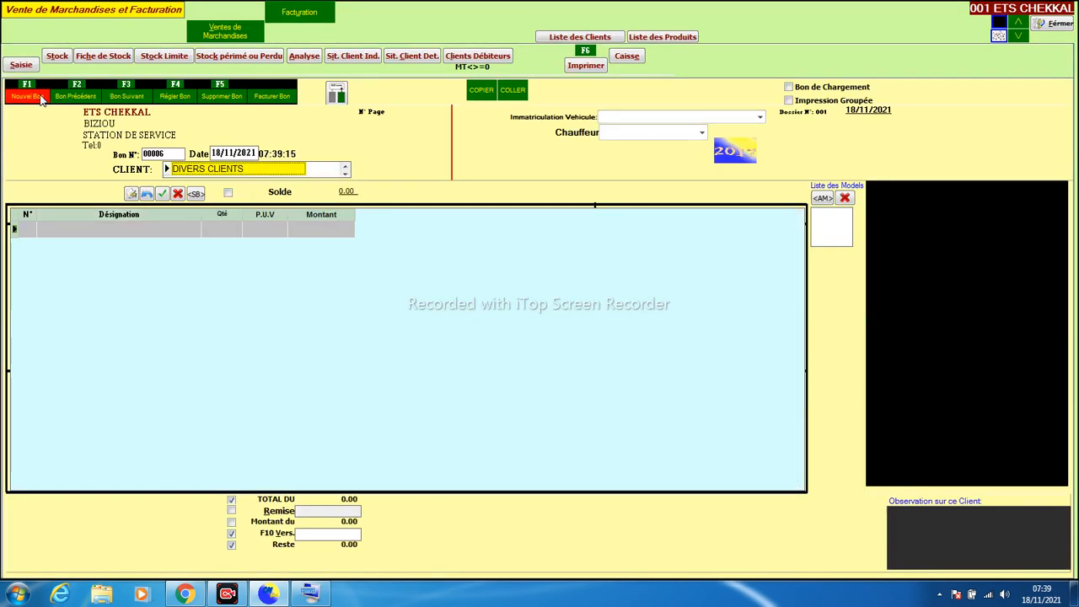
pyautogui.press('Return')
pyautogui.press('Return')
pyautogui.write('5')
pyautogui.press('Return')
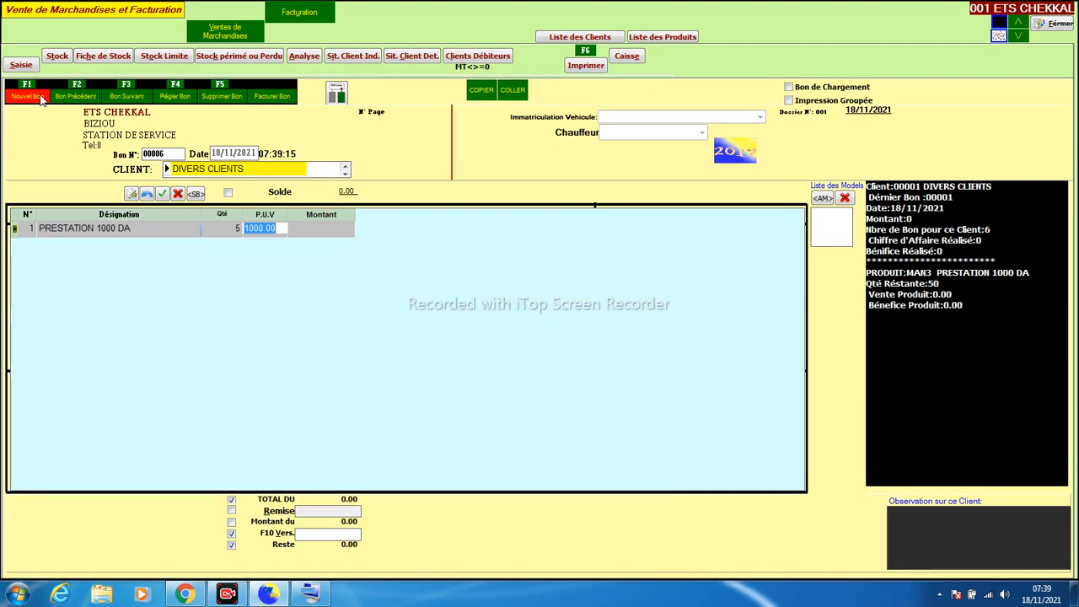
pyautogui.press('Return')
pyautogui.press('Down')
pyautogui.press('Down')
pyautogui.press('Return')
pyautogui.write('5')
pyautogui.press('Return')
pyautogui.press('Return')
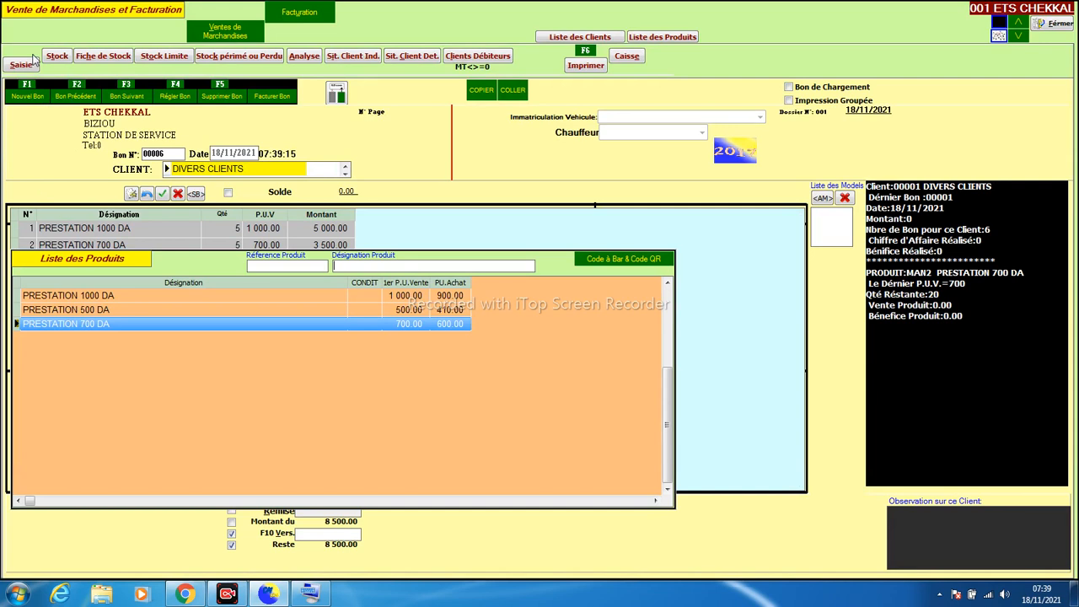
pyautogui.click(172, 98)
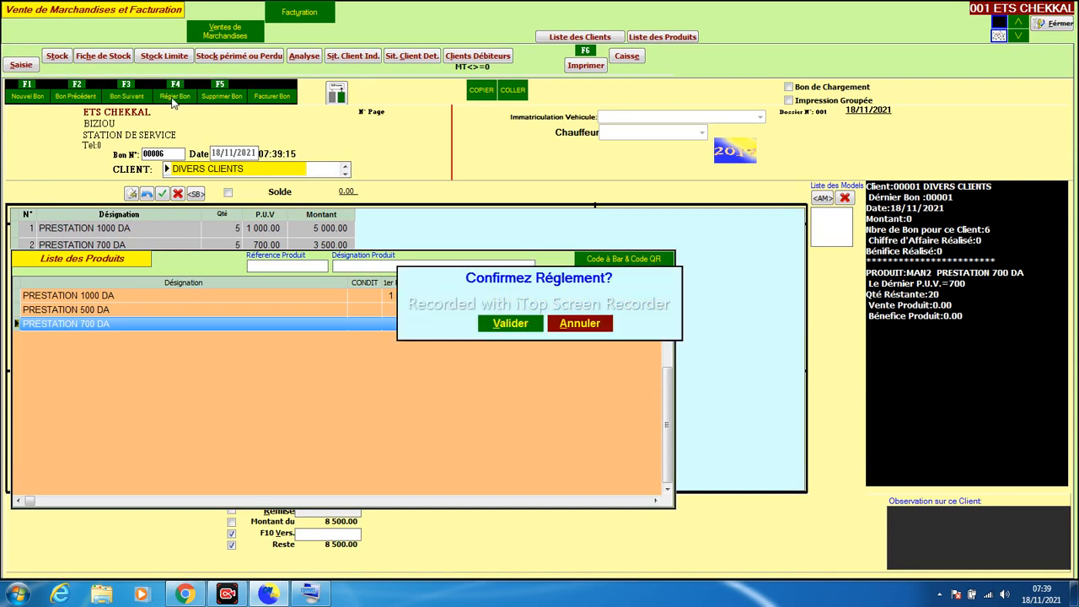
pyautogui.click(508, 323)
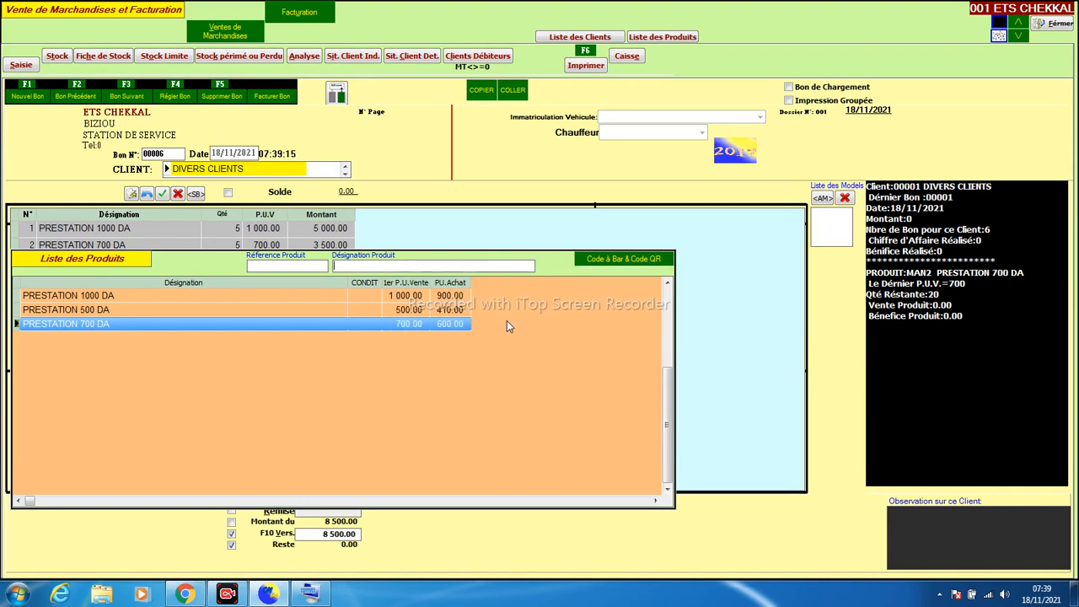
pyautogui.moveTo(310, 531); pyautogui.dragTo(232, 526)
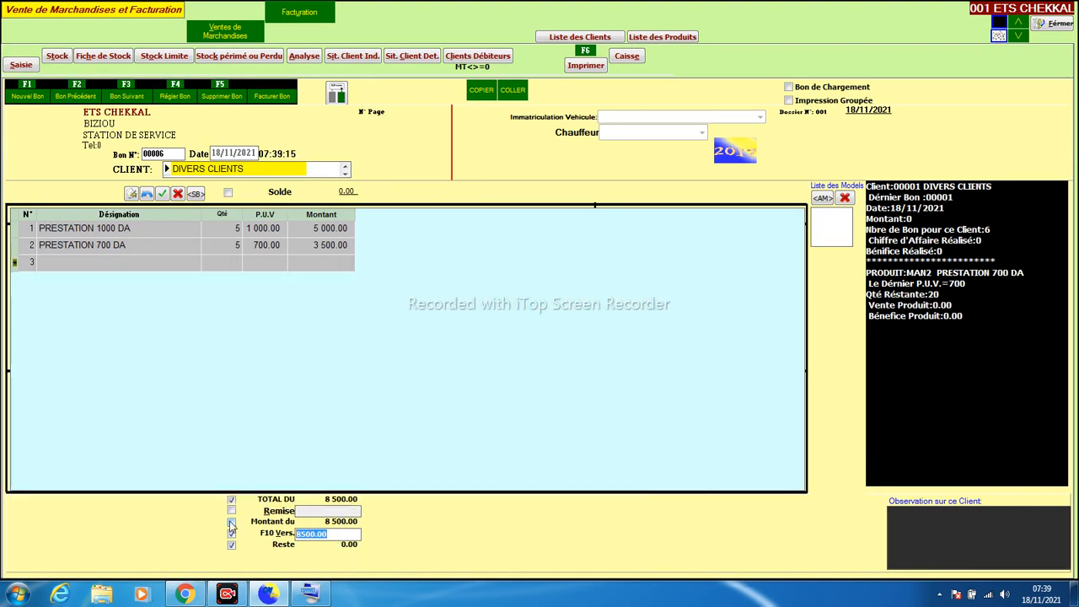
# Check the 8 500.00 paid and payment method on bon 00006, then close the client situation
pyautogui.click(403, 59)
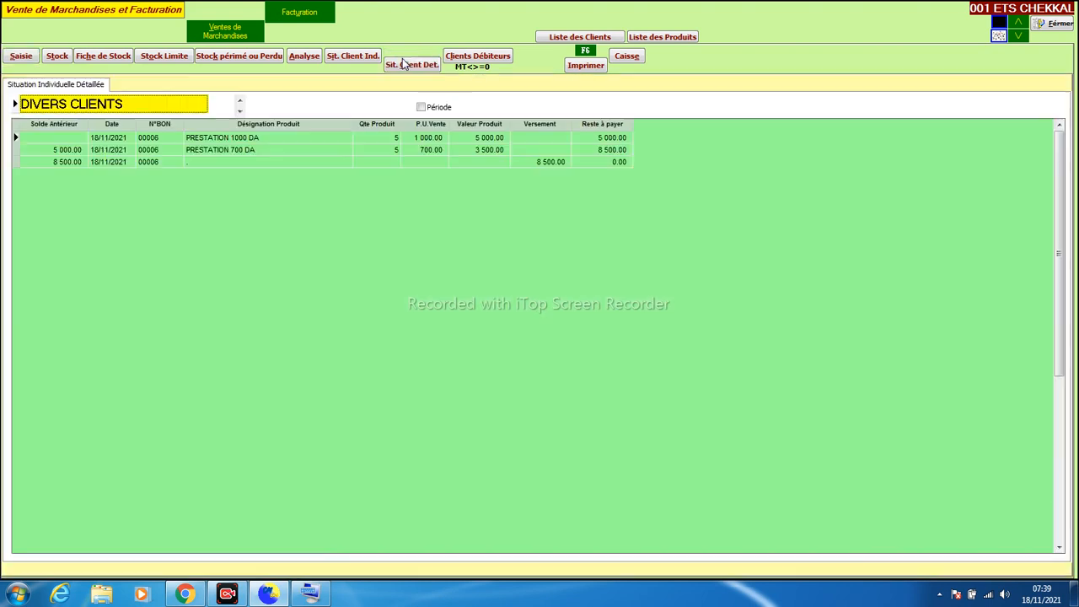
pyautogui.click(335, 58)
pyautogui.click(372, 191)
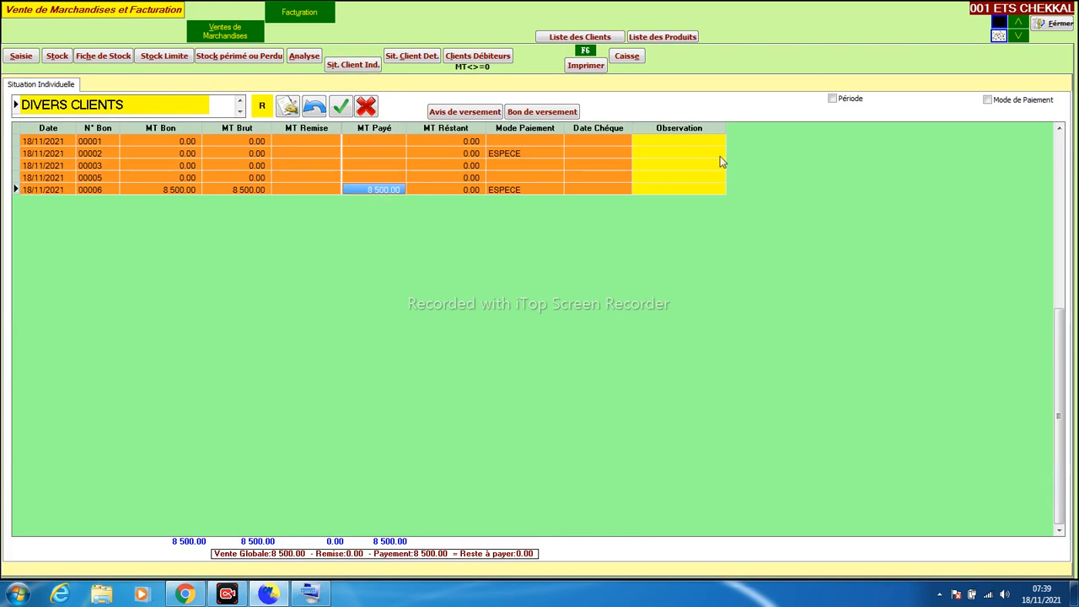
pyautogui.click(529, 193)
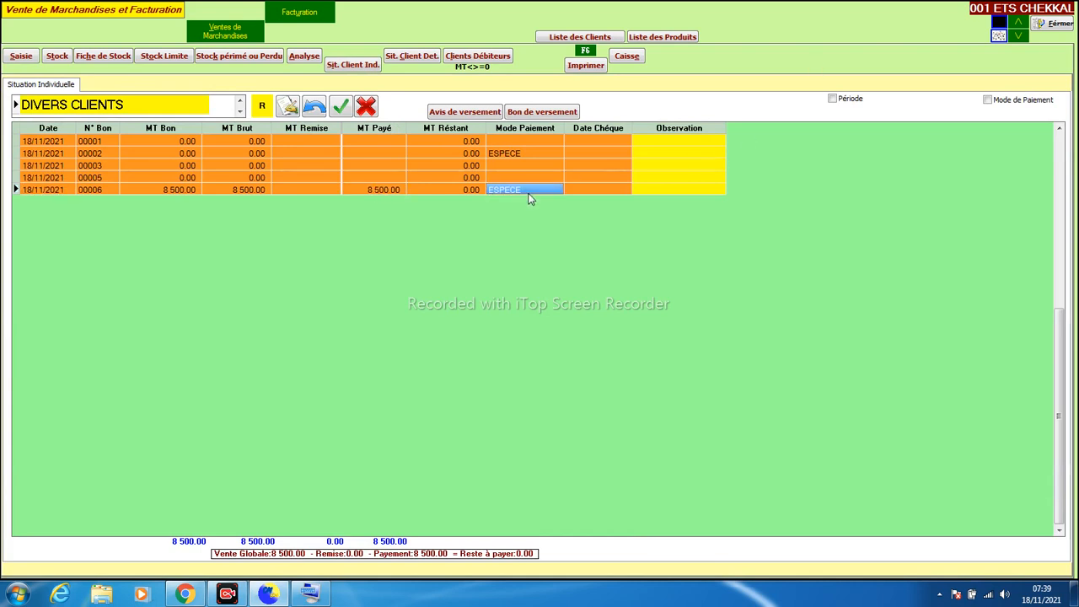
pyautogui.click(1054, 24)
# Open the cash journal and review the DIVERS CLIENTS receipt and DIVERS FOURNISSEURS expense
pyautogui.click(346, 54)
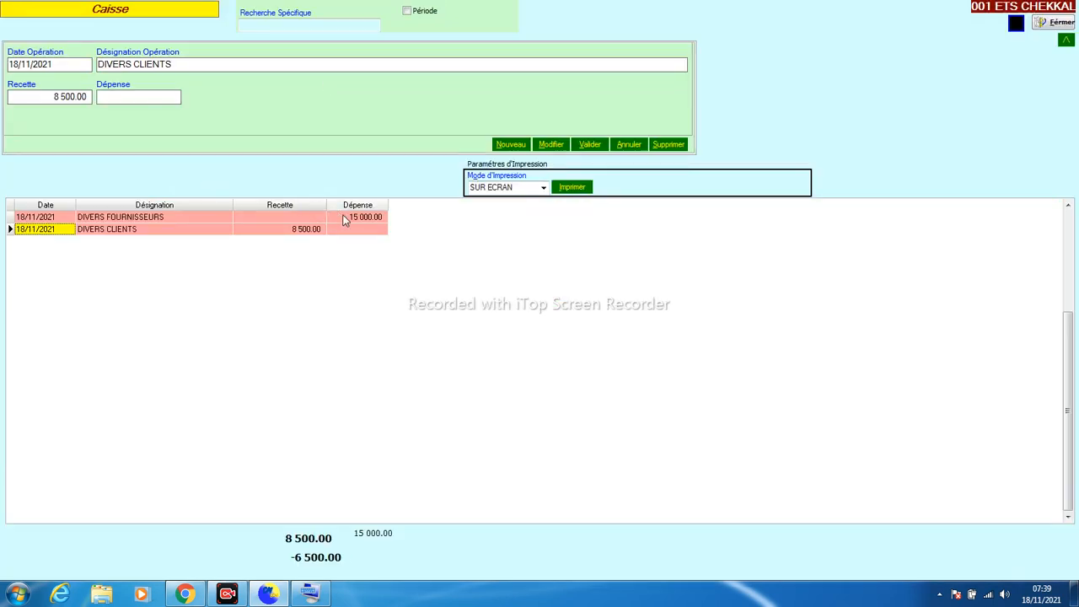
pyautogui.click(311, 230)
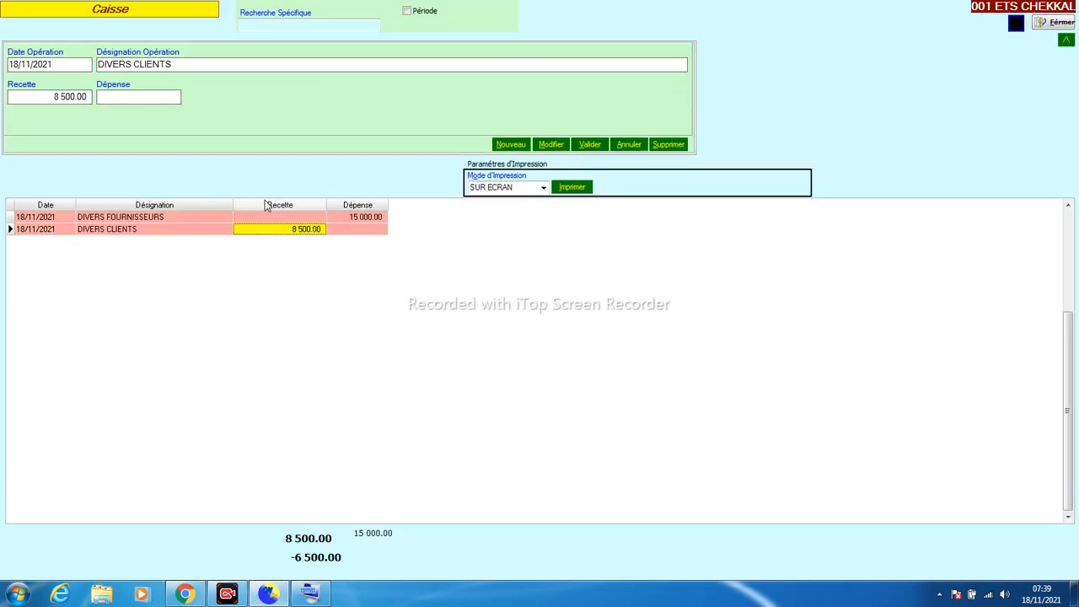
pyautogui.click(346, 218)
pyautogui.click(295, 231)
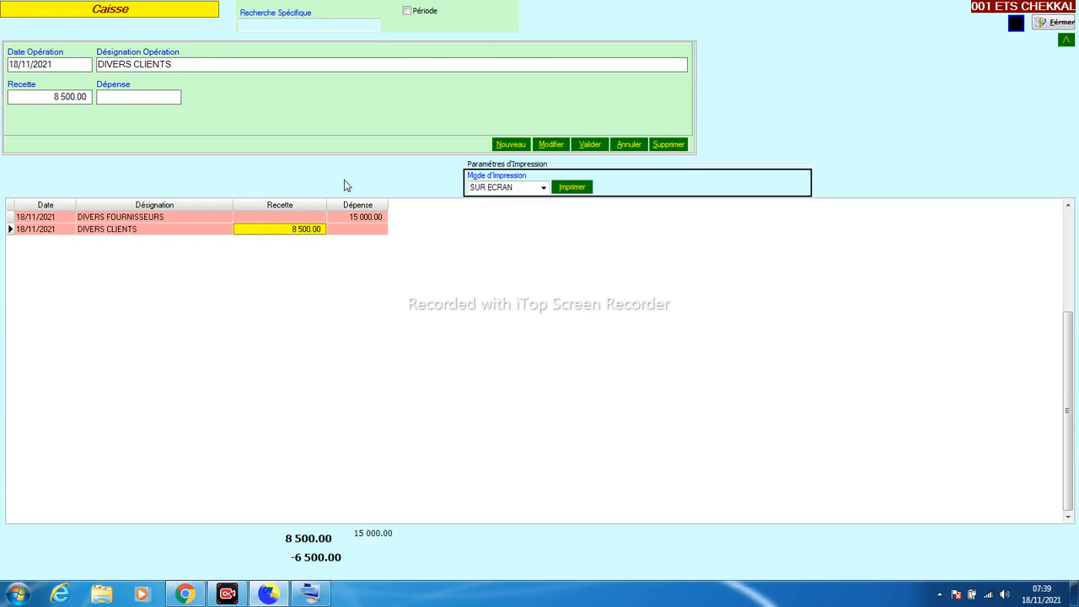
# Add a SOLDE DEPART cash receipt of 450 000.00 dated 01/01/2021
pyautogui.click(502, 146)
pyautogui.write('01012021')
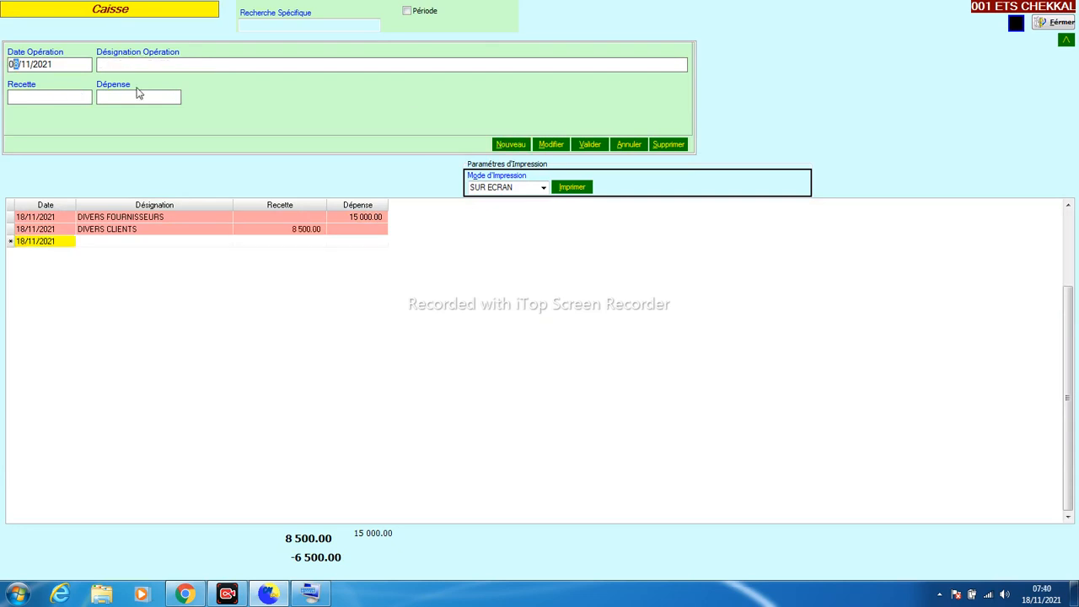
pyautogui.press('Tab')
pyautogui.write('SOLDCE')
pyautogui.hotkey('shift', 'Left')
pyautogui.hotkey('shift', 'Left')
pyautogui.write('E DEPART')
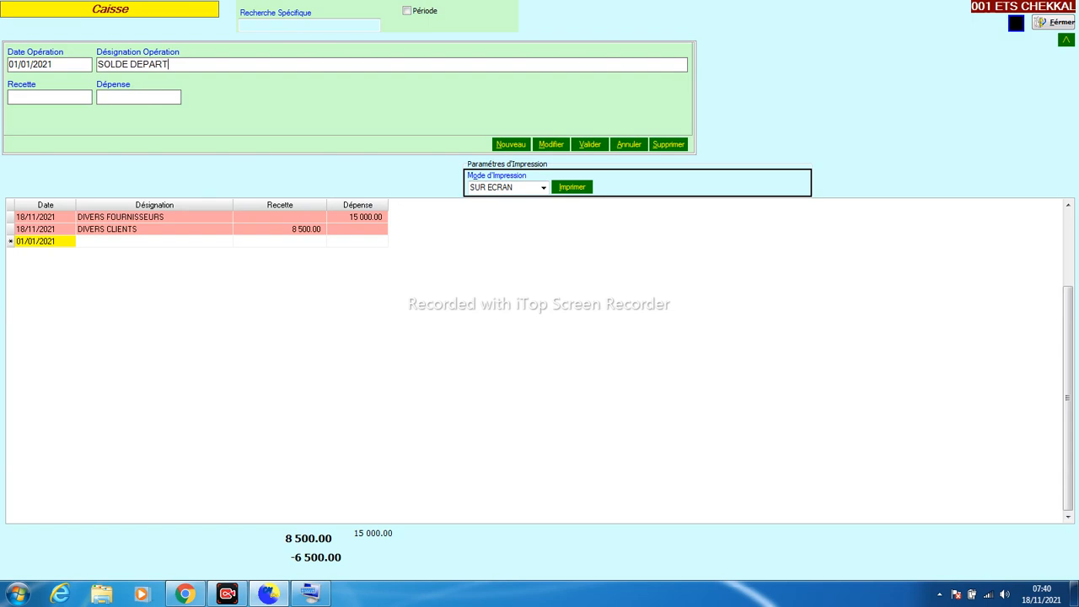
pyautogui.press('Return')
pyautogui.write('45000')
pyautogui.press('Return')
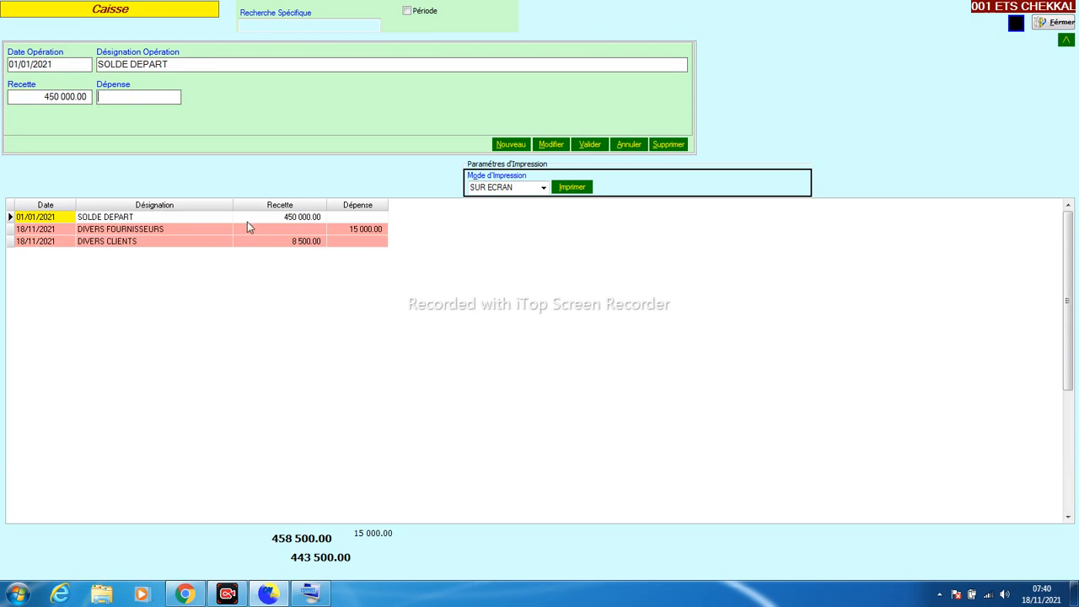
# Verify the SOLDE DEPART row's description and 450 000.00 receipt amount
pyautogui.click(247, 221)
pyautogui.click(196, 217)
pyautogui.click(269, 220)
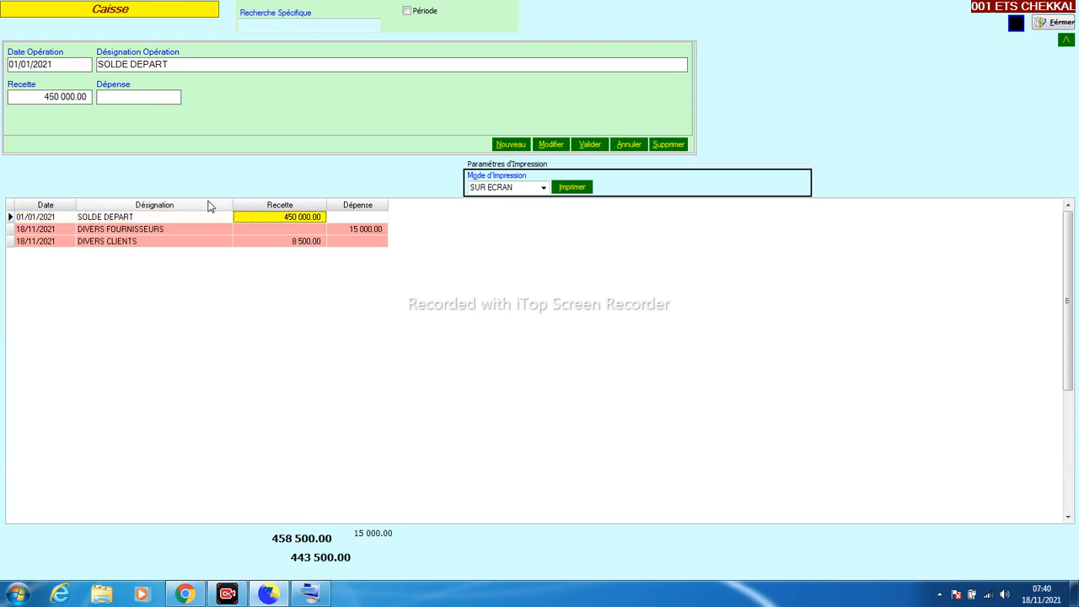
pyautogui.click(183, 216)
pyautogui.click(246, 219)
pyautogui.click(193, 219)
pyautogui.click(262, 218)
pyautogui.click(197, 220)
pyautogui.click(273, 216)
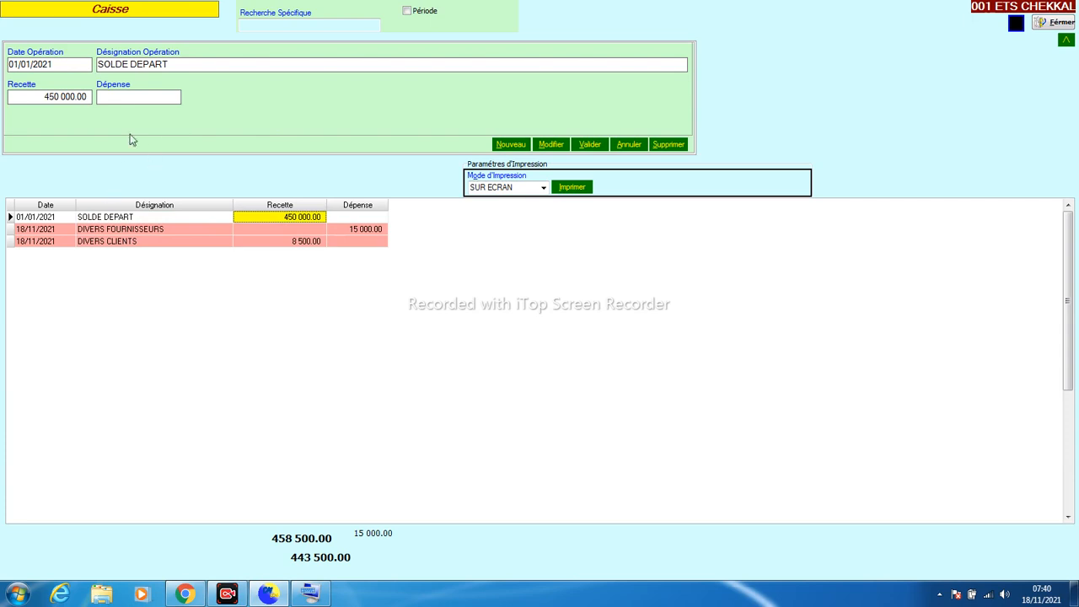
pyautogui.click(136, 91)
# Save a 2 500.00 ACCESSOIRES DE BUREAU expense dated 15/11/2021
pyautogui.click(509, 144)
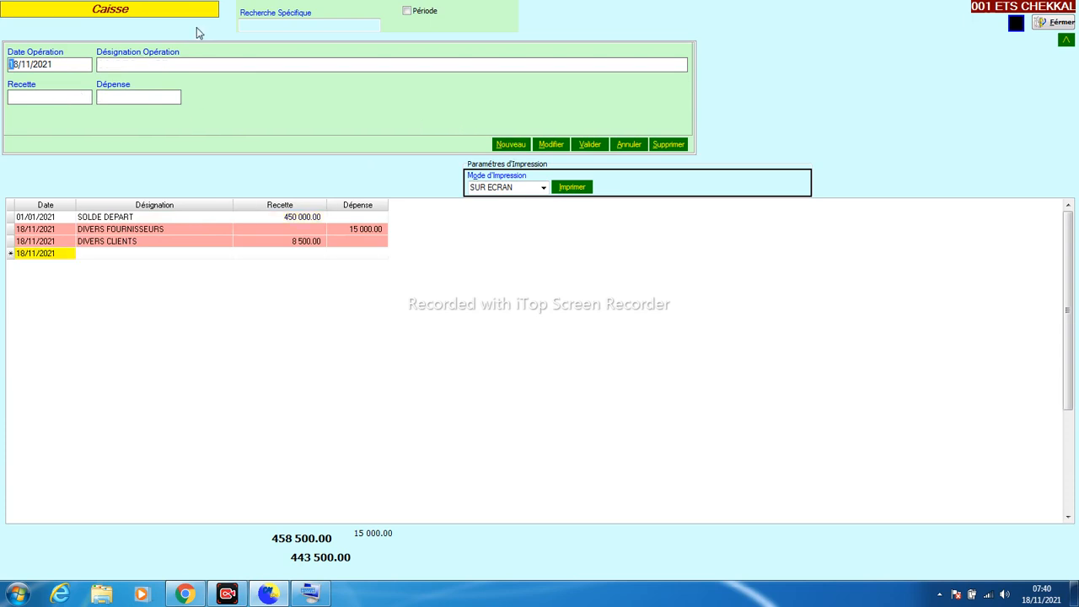
pyautogui.write('15')
pyautogui.press('Tab')
pyautogui.write('AC')
pyautogui.write('CESSOIRES DE')
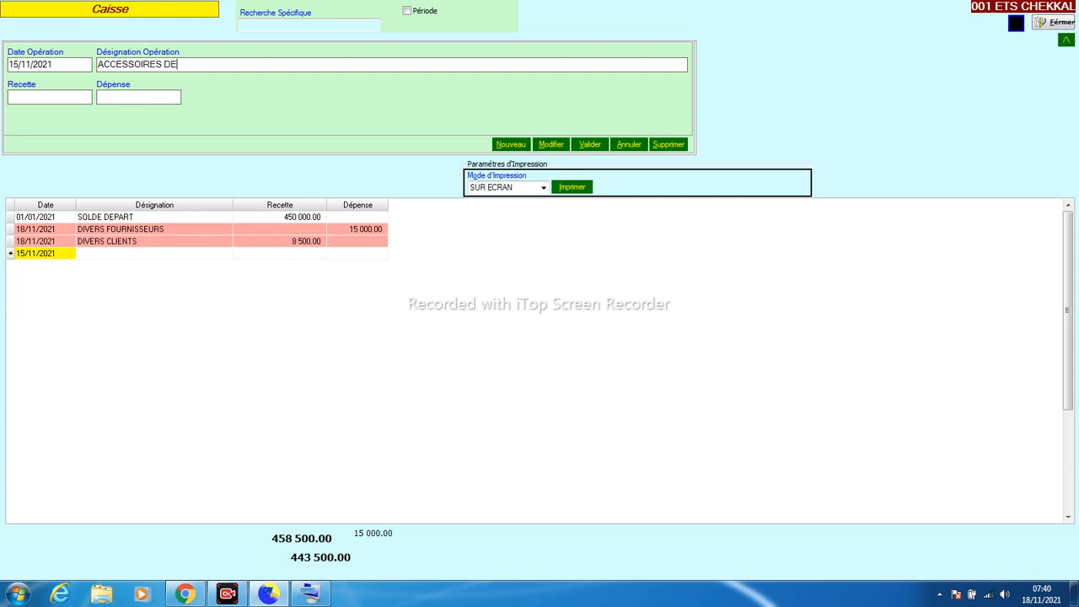
pyautogui.write(' BUREAU')
pyautogui.click(156, 96)
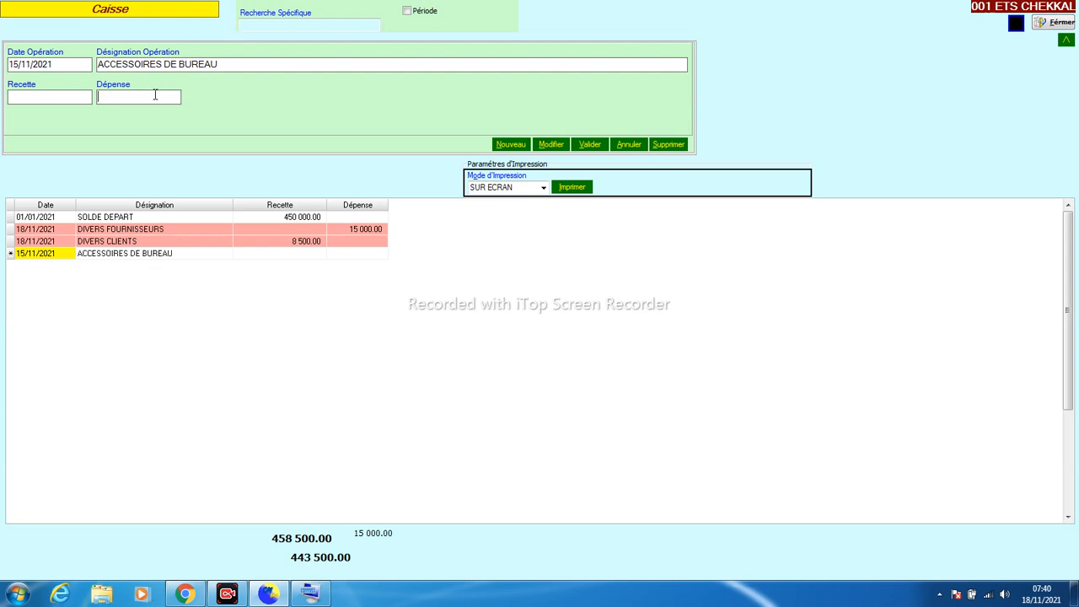
pyautogui.write('2500')
pyautogui.click(588, 144)
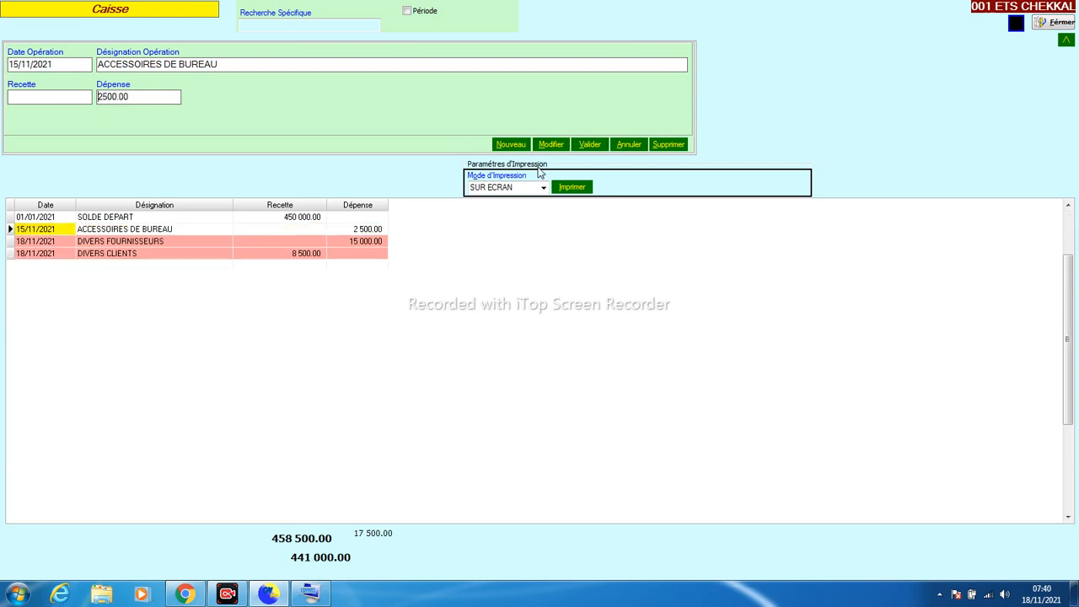
# Check the 2 500.00 expense and DIVERS FOURNISSEURS payment, then close the cash register
pyautogui.click(364, 231)
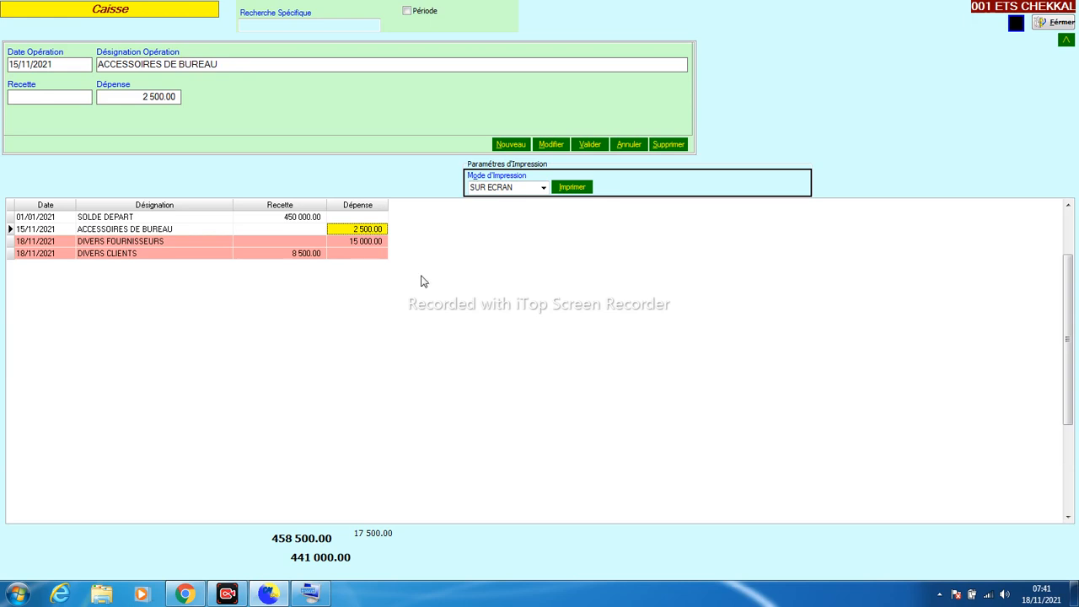
pyautogui.click(286, 243)
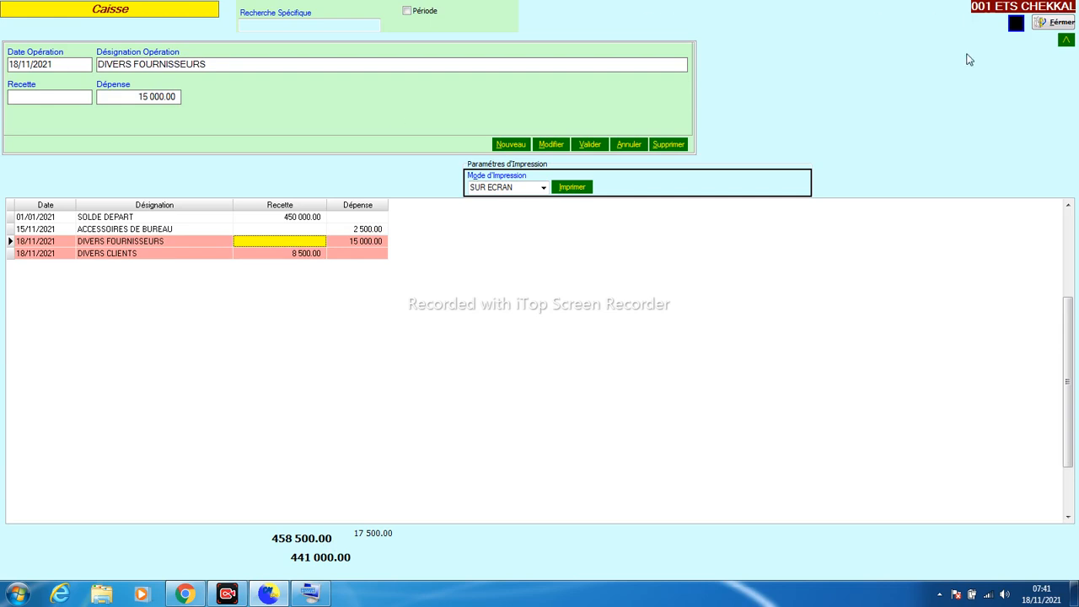
pyautogui.click(1052, 23)
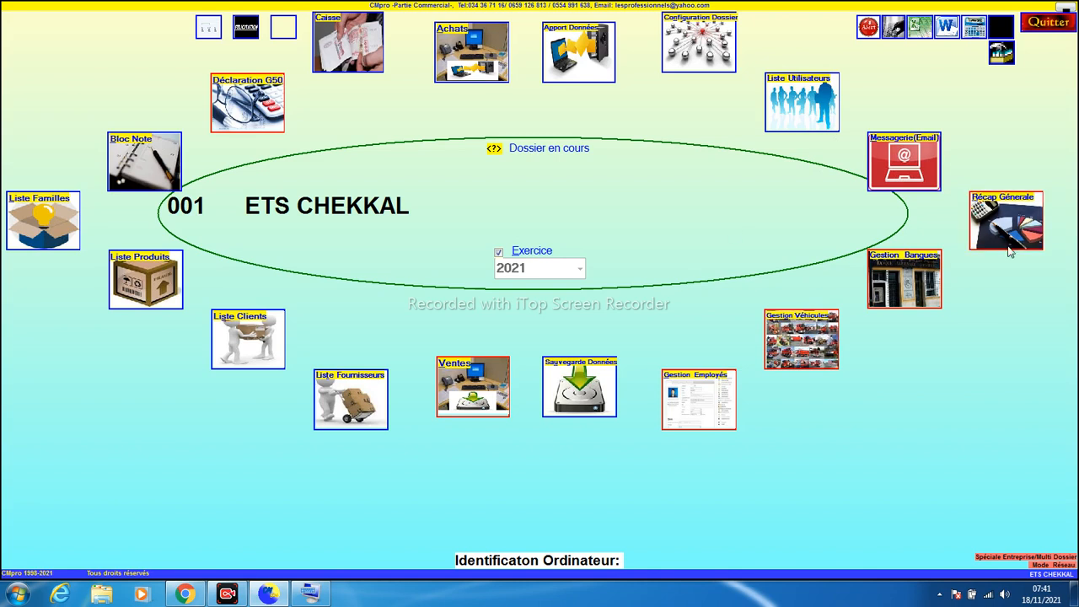
# Open the general analysis and set its start date to 01/01/2021
pyautogui.click(996, 219)
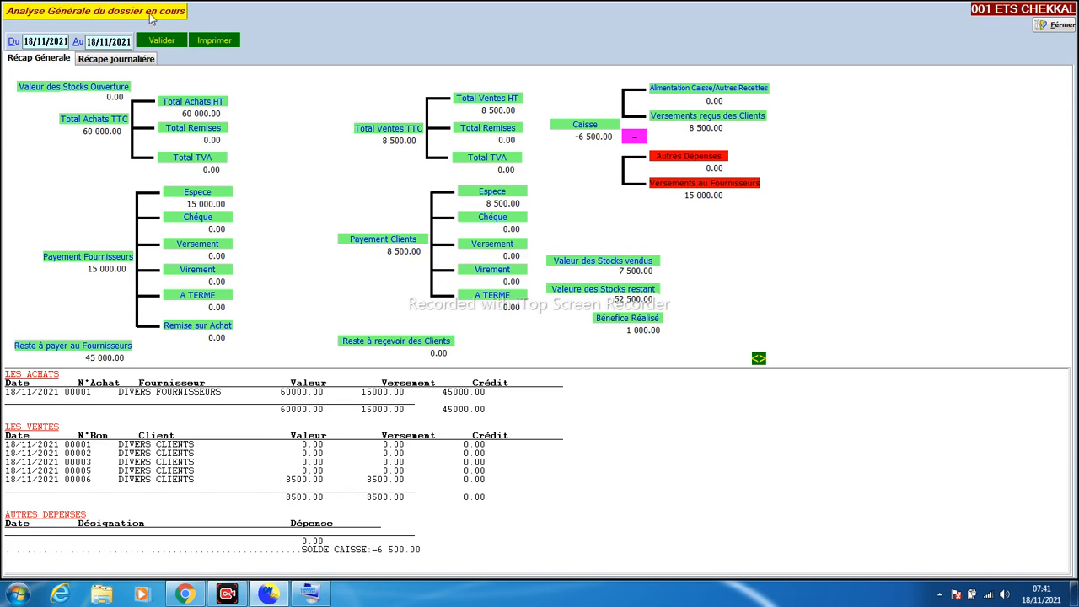
pyautogui.click(34, 42)
pyautogui.click(25, 41)
pyautogui.write('01/01')
pyautogui.press('Tab')
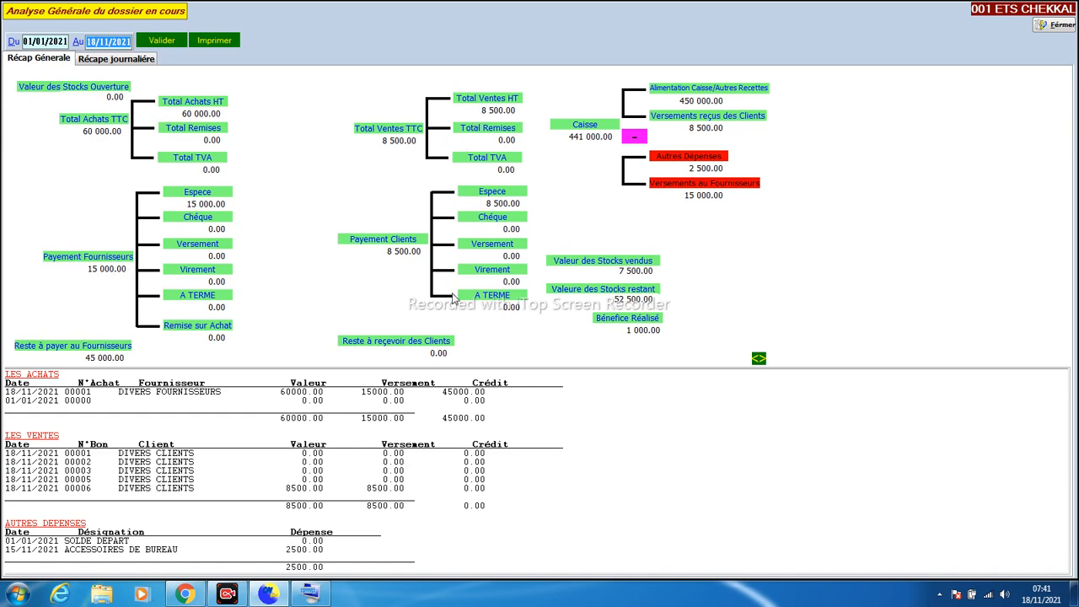
# Enlarge the detailed report, note the 441 000.00 cash balance, and show the daily recap
pyautogui.click(214, 445)
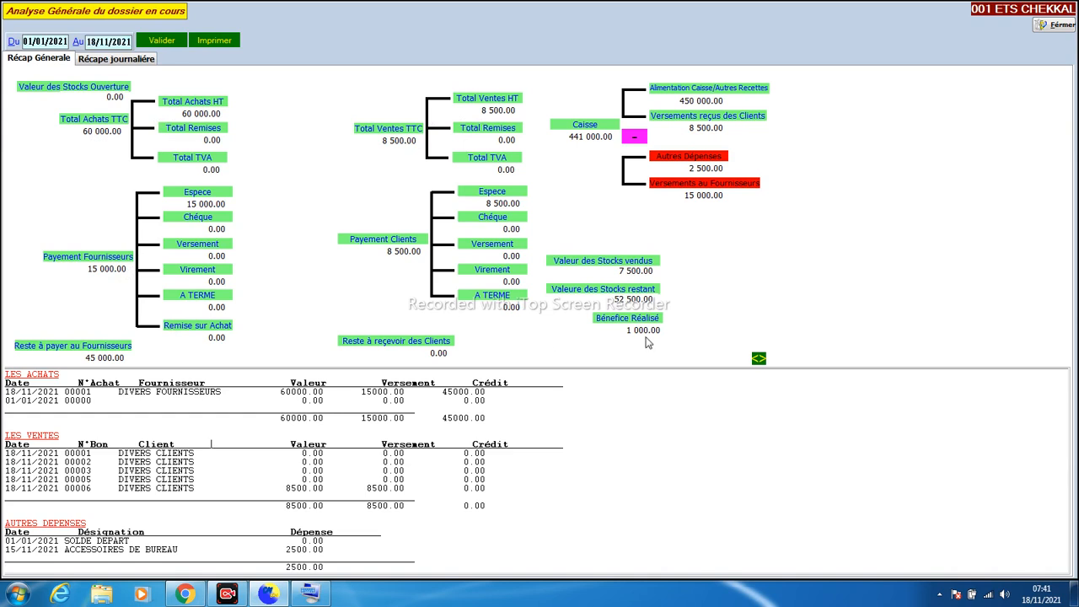
pyautogui.click(759, 359)
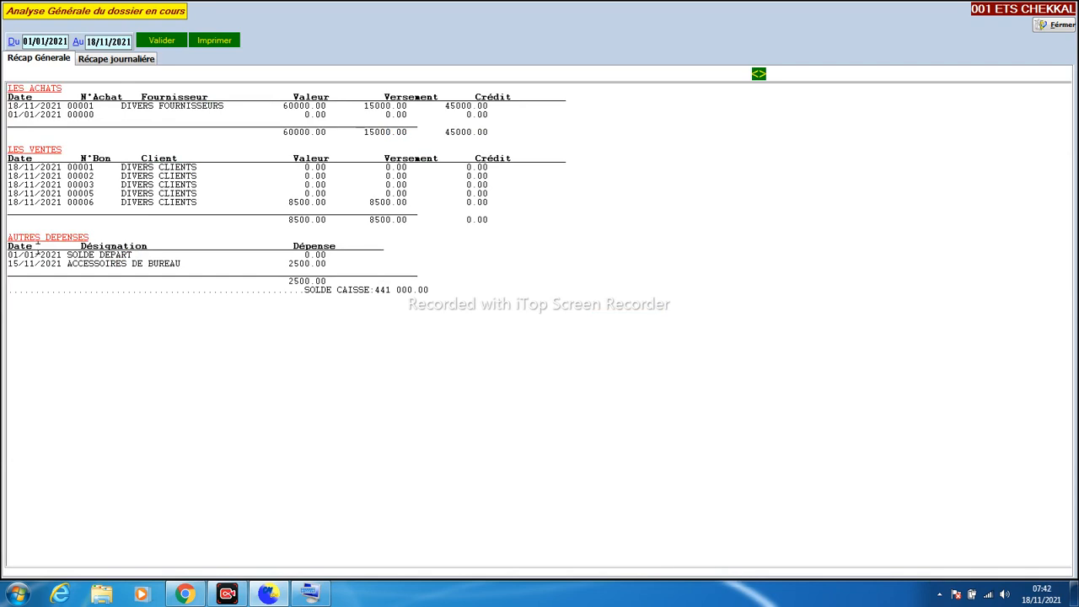
pyautogui.moveTo(378, 289); pyautogui.dragTo(401, 290)
pyautogui.click(103, 59)
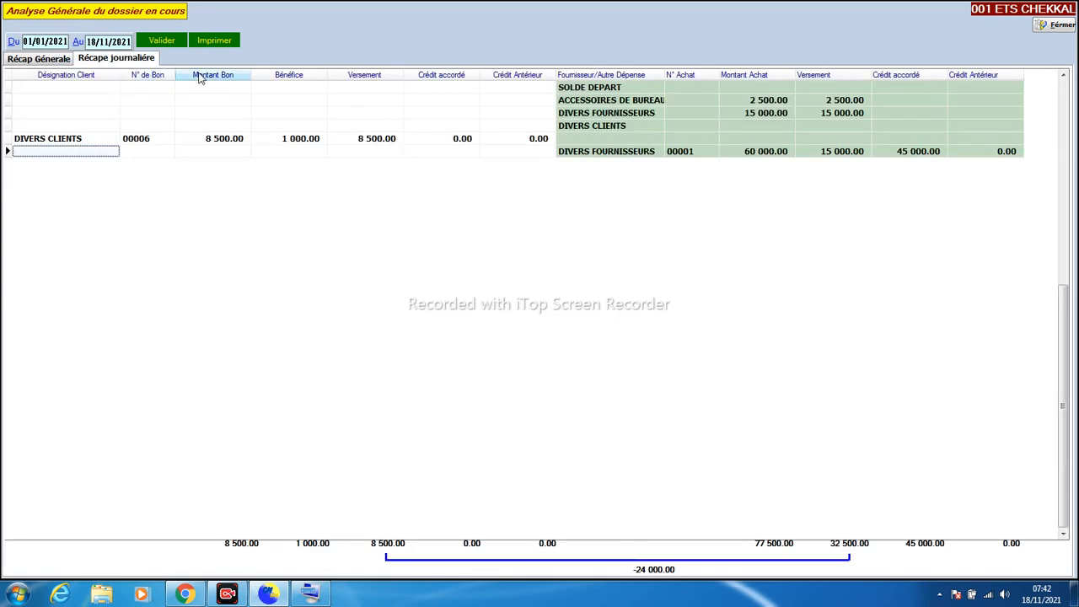
# Inspect the bon 00006 and ACCESSOIRES DE BUREAU rows of the daily recap, then close it
pyautogui.click(126, 105)
pyautogui.click(157, 147)
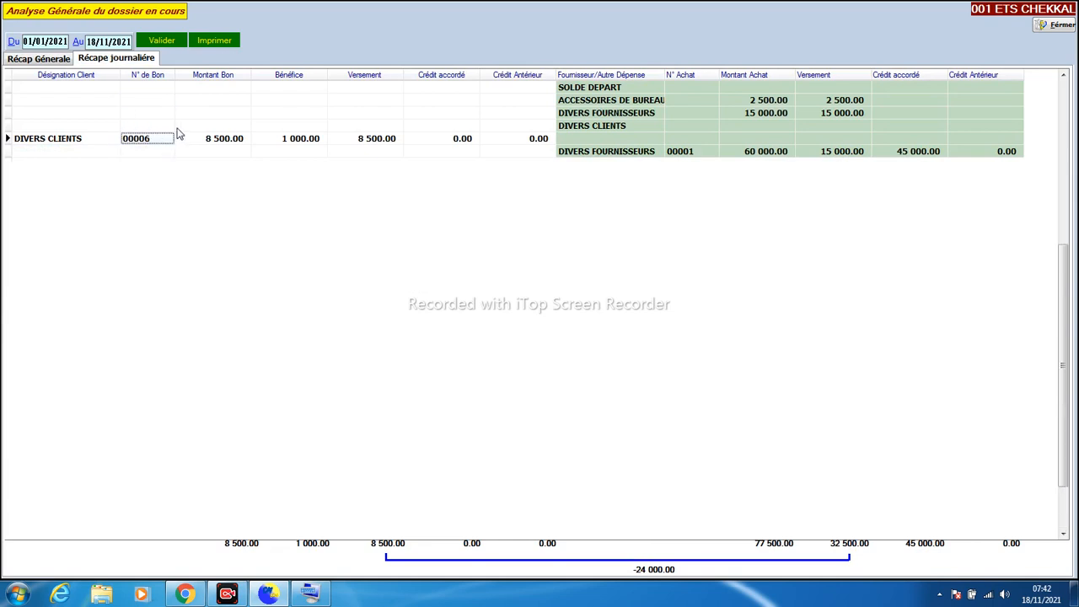
pyautogui.click(602, 103)
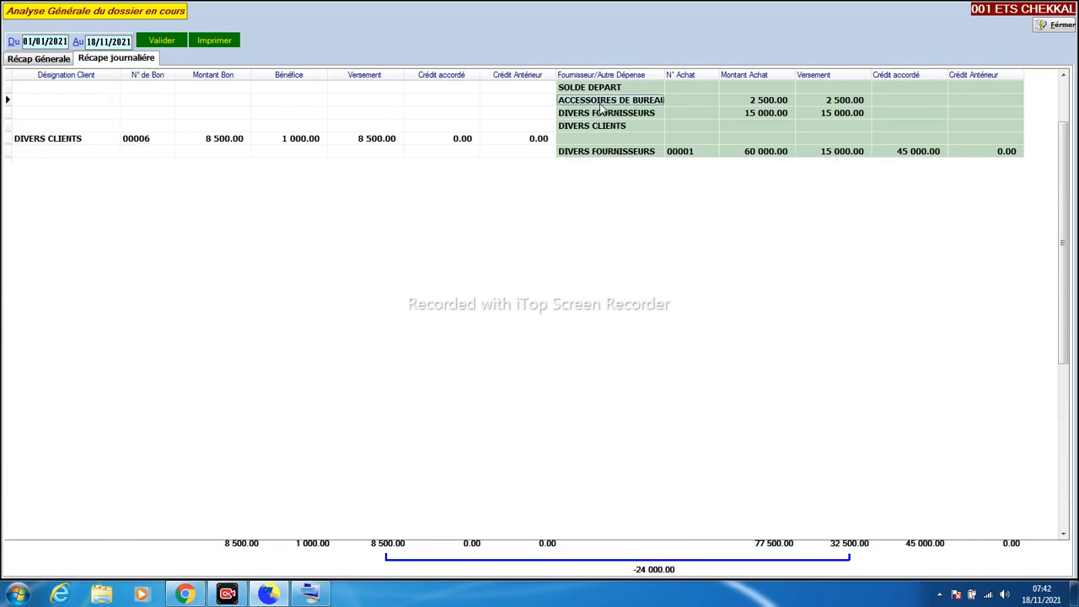
pyautogui.click(597, 136)
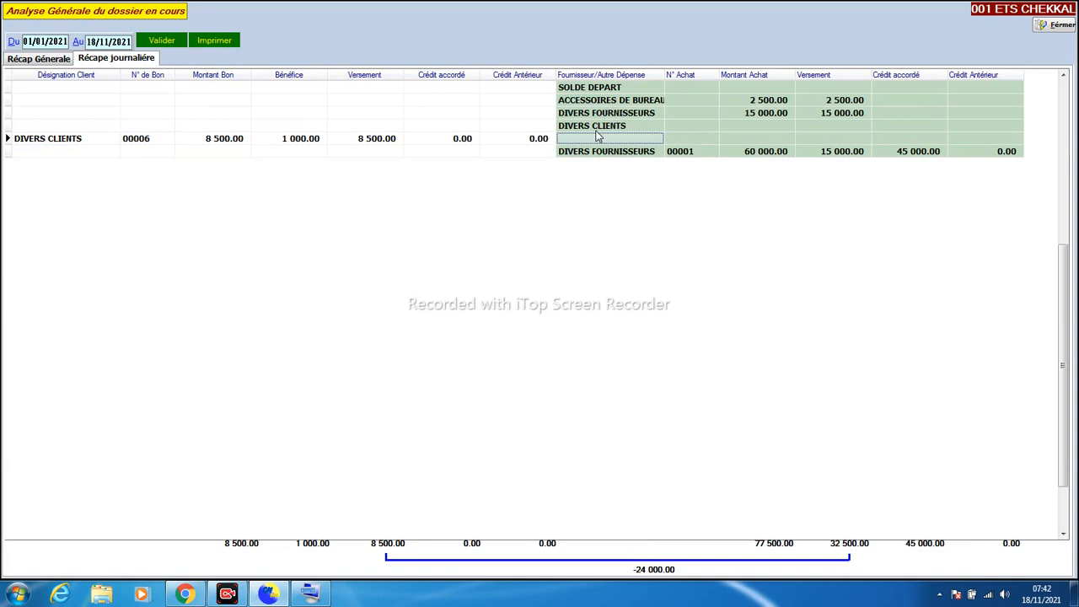
pyautogui.click(1042, 27)
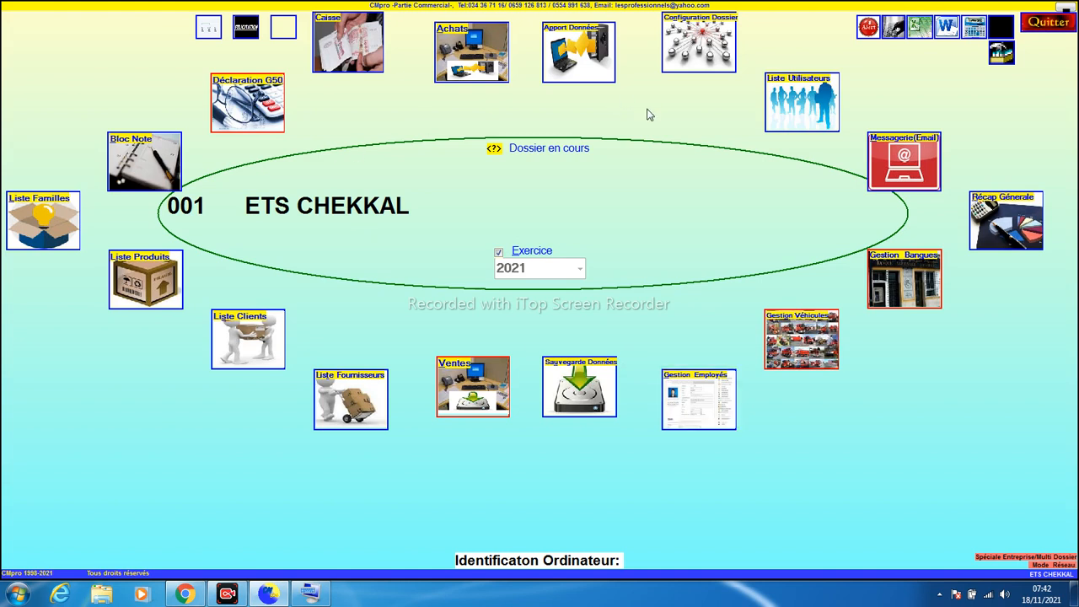
# Look over the dossier configuration's alert options, cancel them, and open Gestion Employés
pyautogui.click(692, 58)
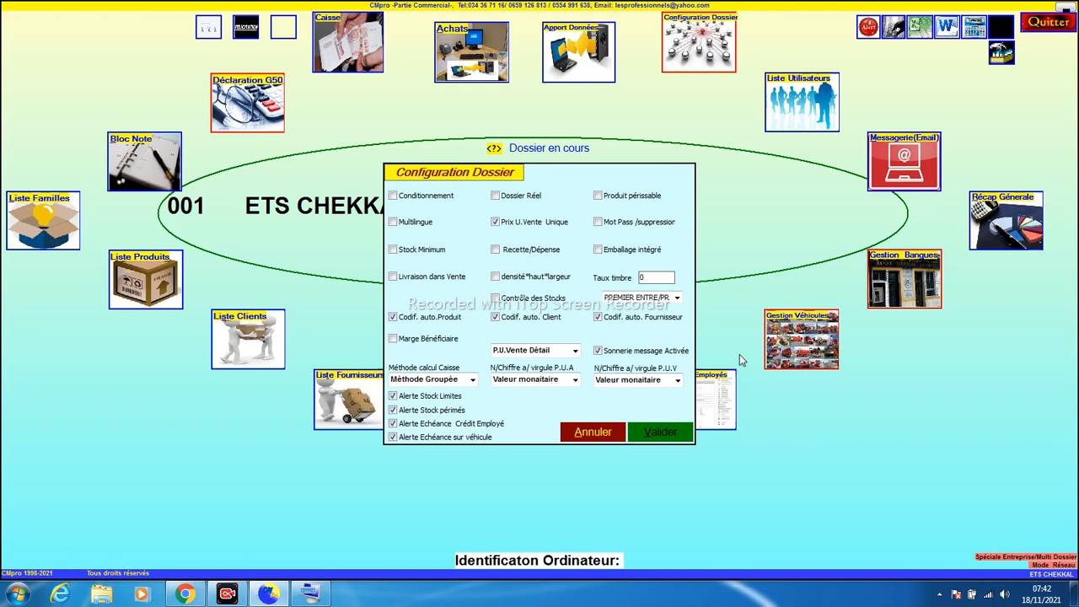
pyautogui.click(575, 433)
pyautogui.click(719, 403)
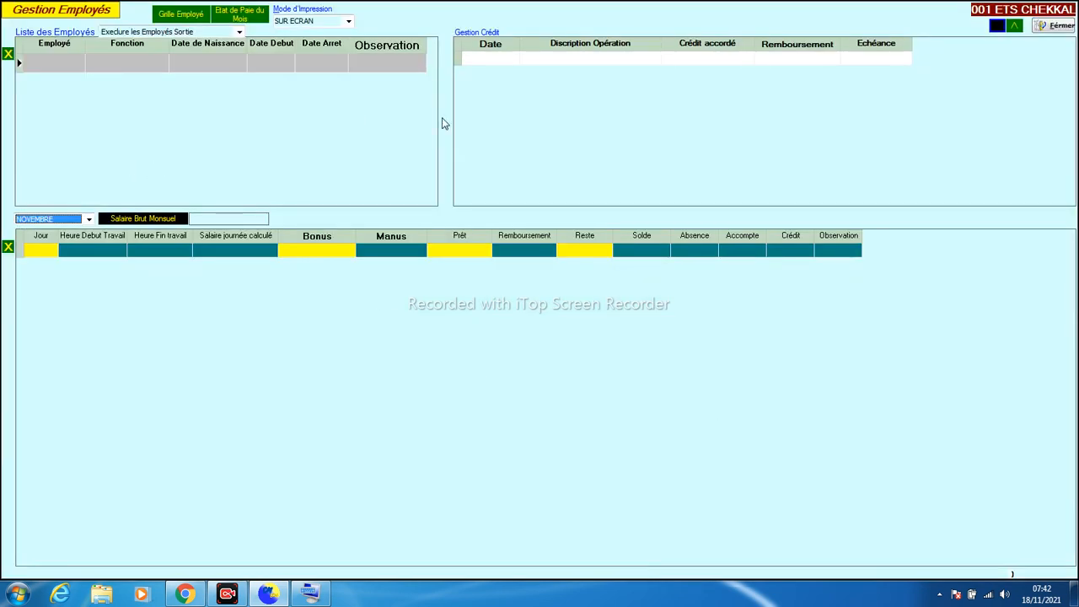
# Enter the employee's surname, first name, birth date 11/11/2000 and start date 04/01/2021
pyautogui.click(825, 61)
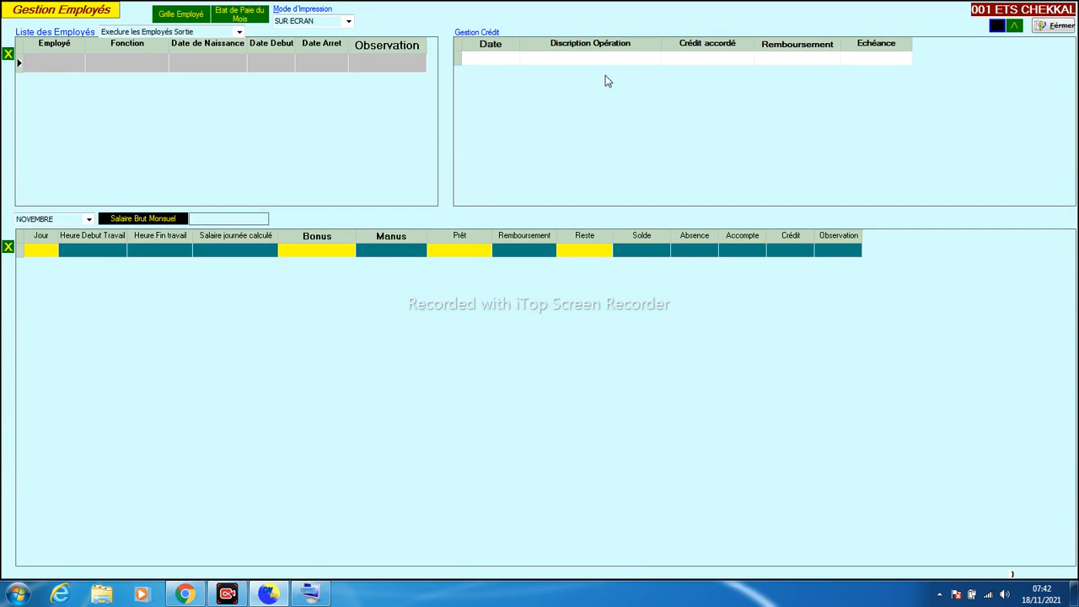
pyautogui.click(42, 60)
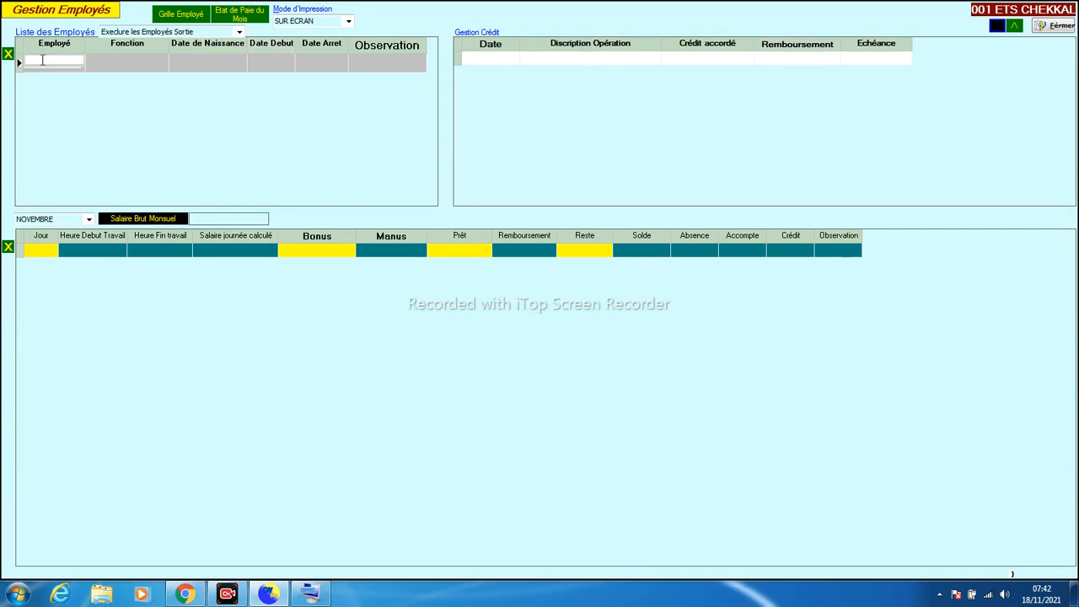
pyautogui.press('Tab')
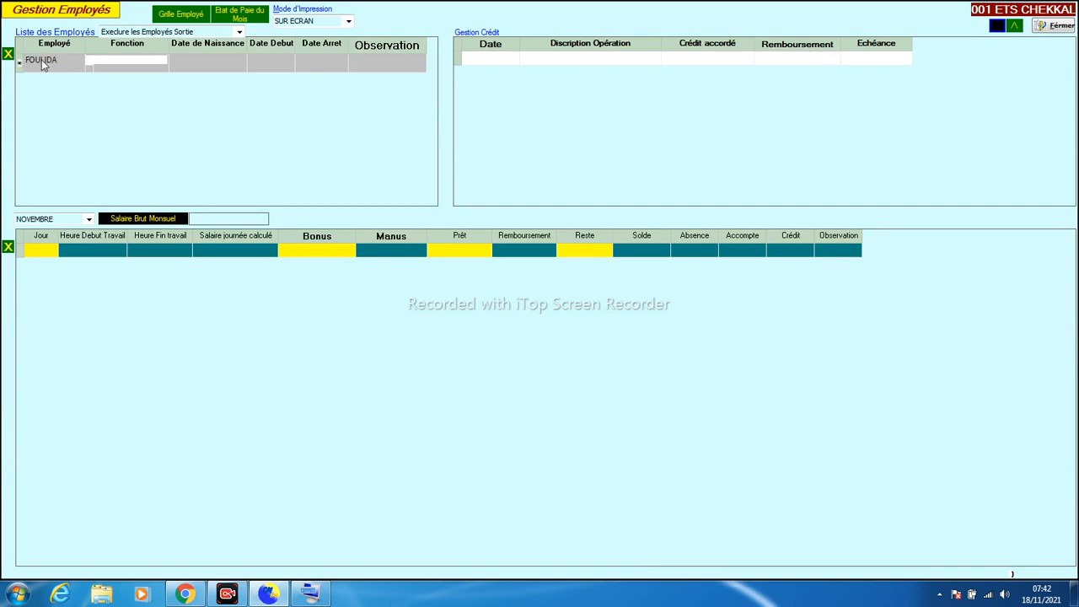
pyautogui.press('Tab')
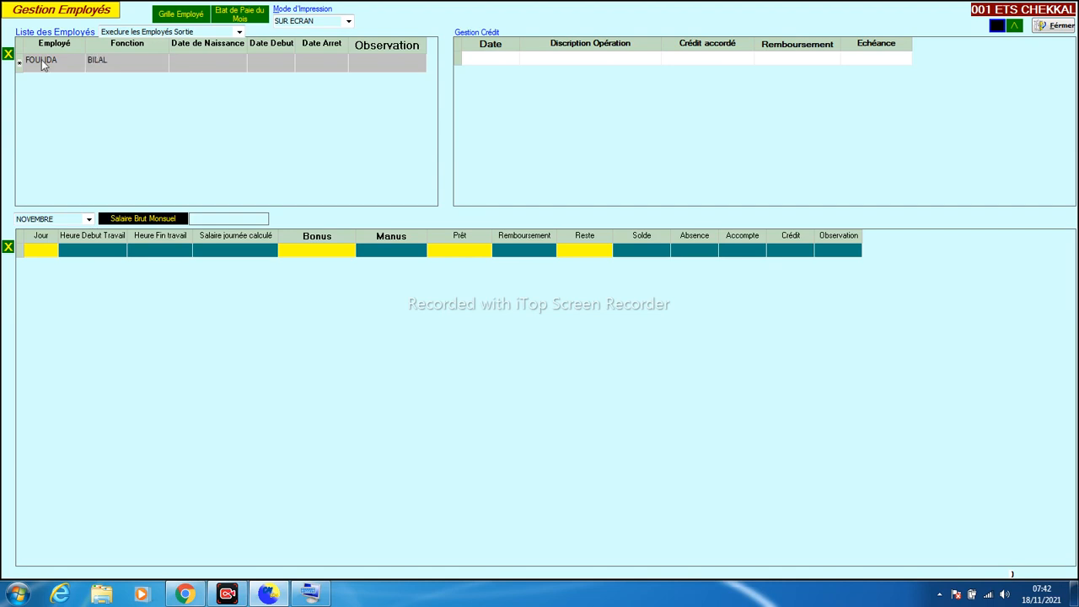
pyautogui.click(195, 67)
pyautogui.write('11/11/2000')
pyautogui.press('Tab')
pyautogui.write('04/01/2021')
pyautogui.press('Tab')
pyautogui.press('Tab')
pyautogui.press('Tab')
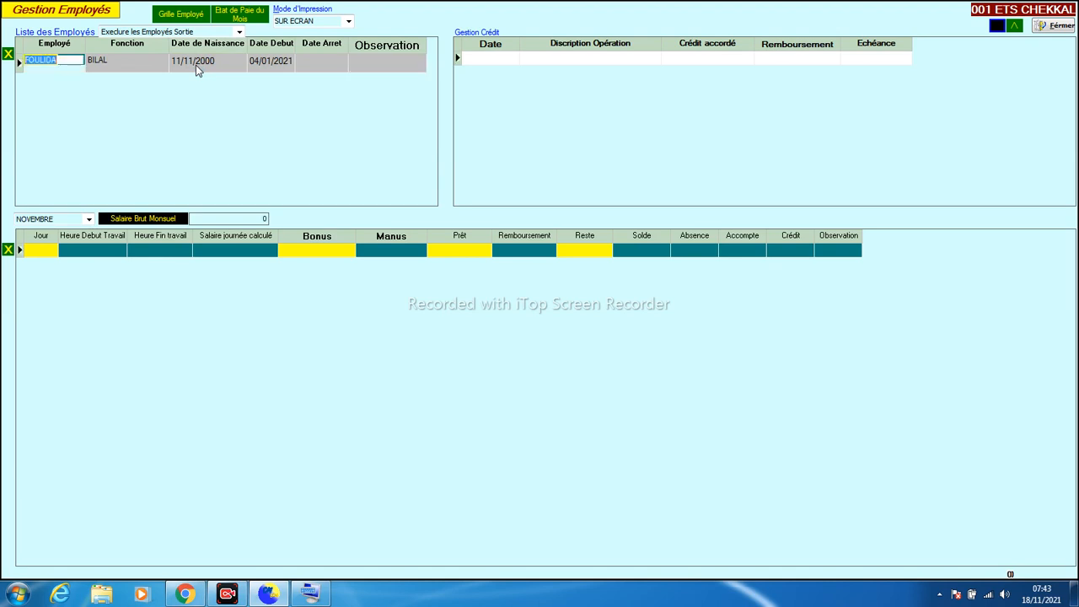
# Enter a 70 000.00 CRDIT DE CONSOMMATION credit dated today, 18/11/2021
pyautogui.click(114, 66)
pyautogui.click(477, 59)
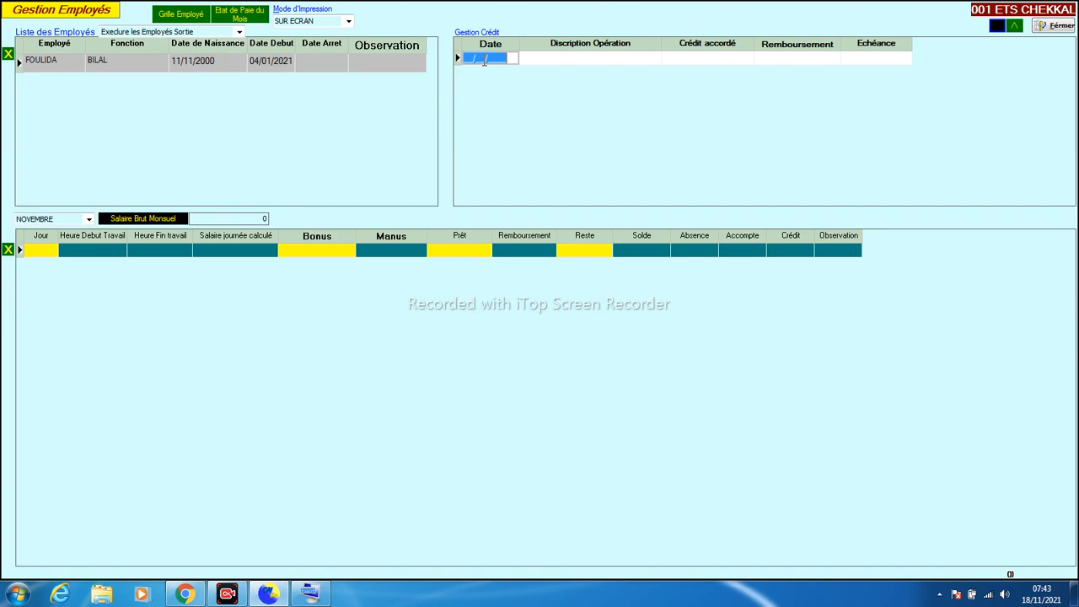
pyautogui.hotkey('ctrl', ';')
pyautogui.press('Tab')
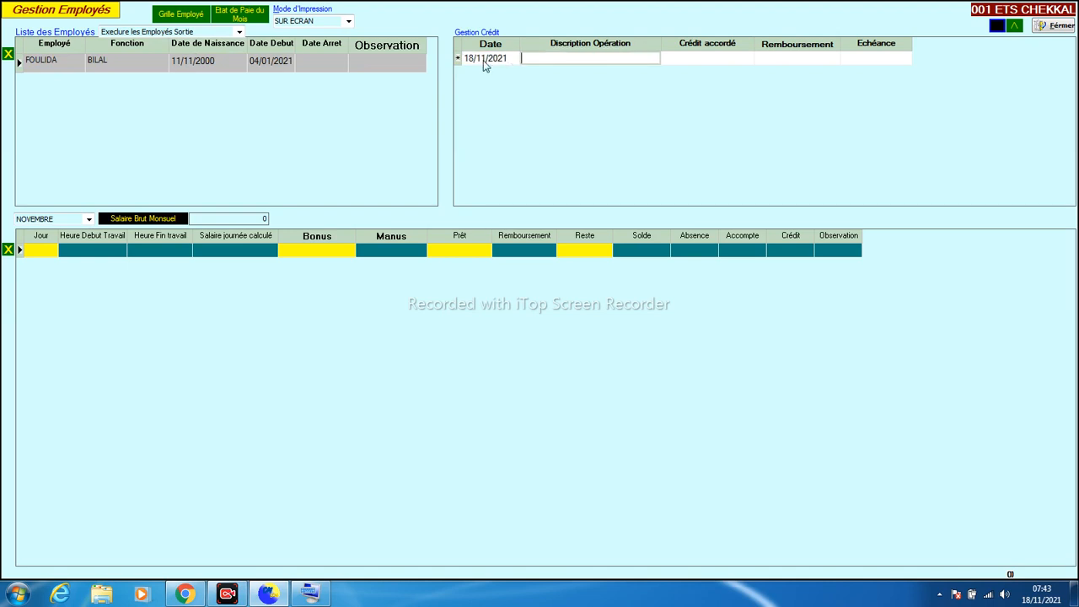
pyautogui.write('CRDIT DE CON')
pyautogui.write('SOMMATION')
pyautogui.click(485, 65)
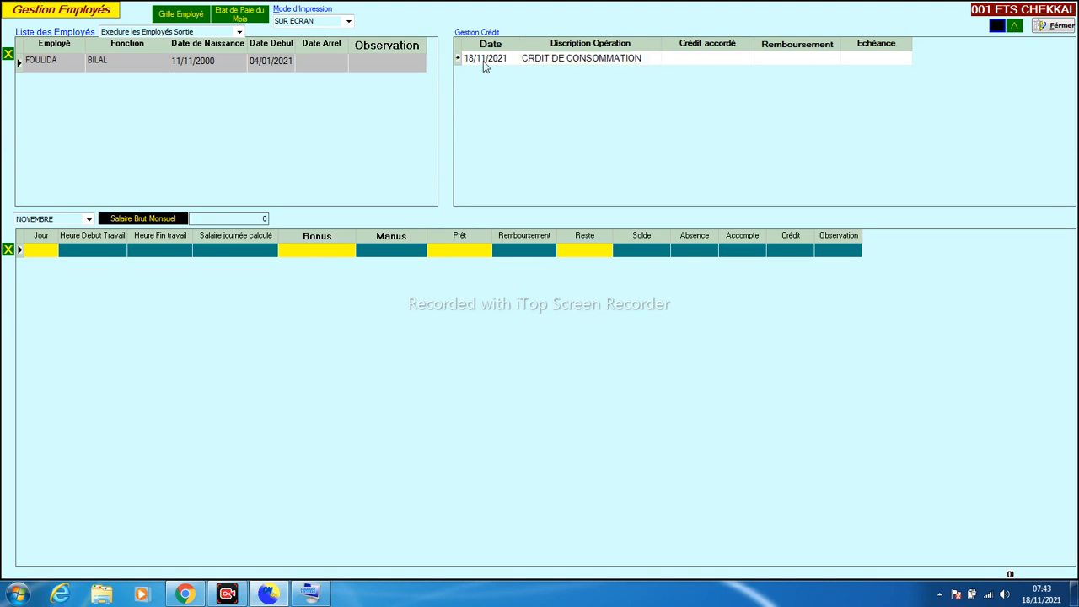
pyautogui.write('70000')
pyautogui.press('Tab')
pyautogui.press('Tab')
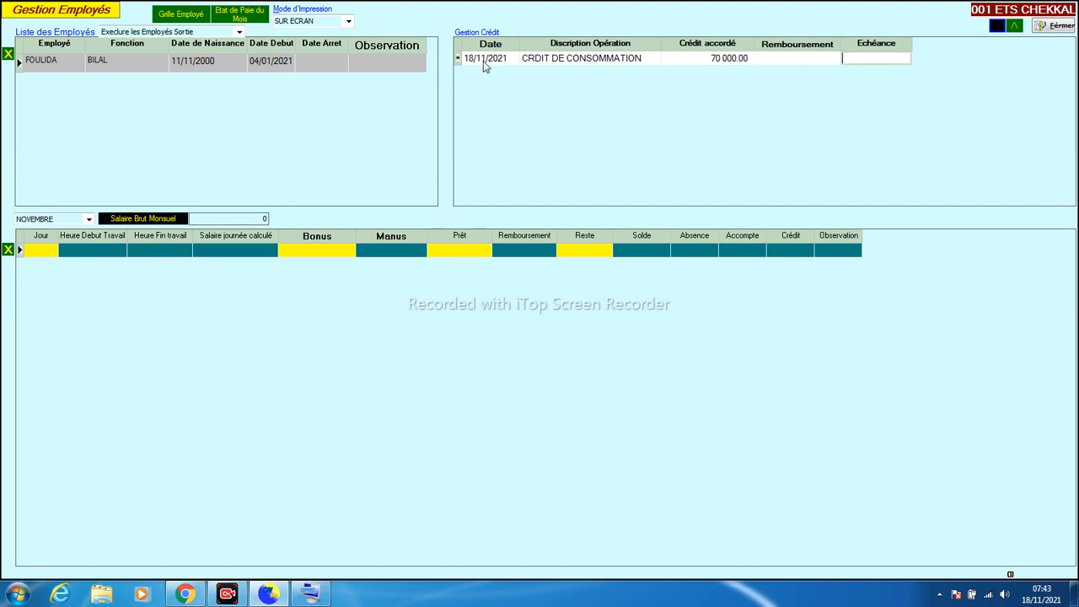
# Set the credit's instalment to 14 000.00, correcting the mistyped 150 000
pyautogui.click(483, 60)
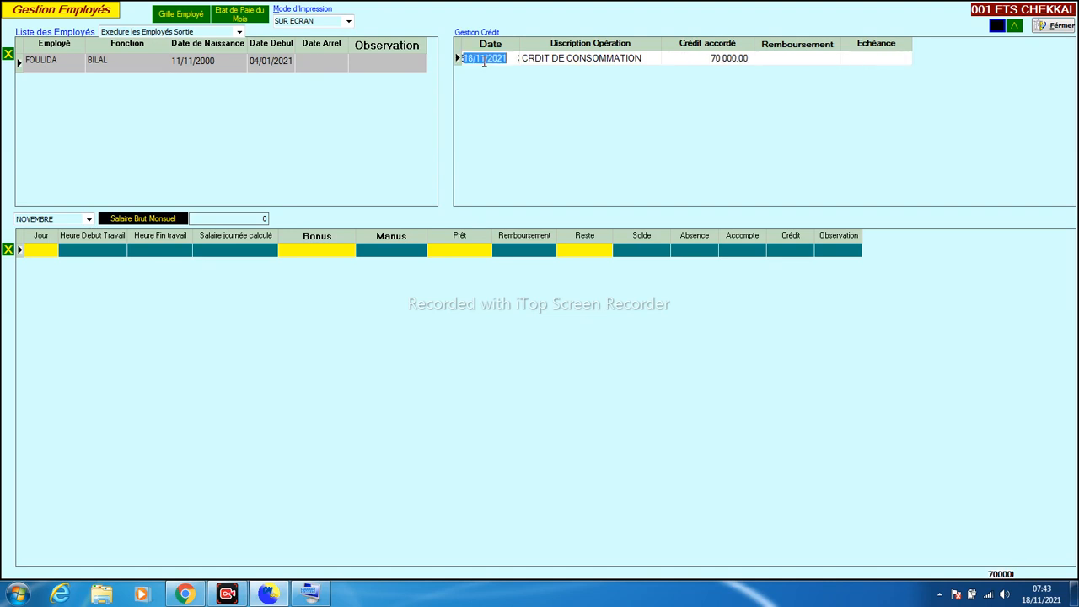
pyautogui.press('Tab')
pyautogui.press('Tab')
pyautogui.press('Tab')
pyautogui.press('Tab')
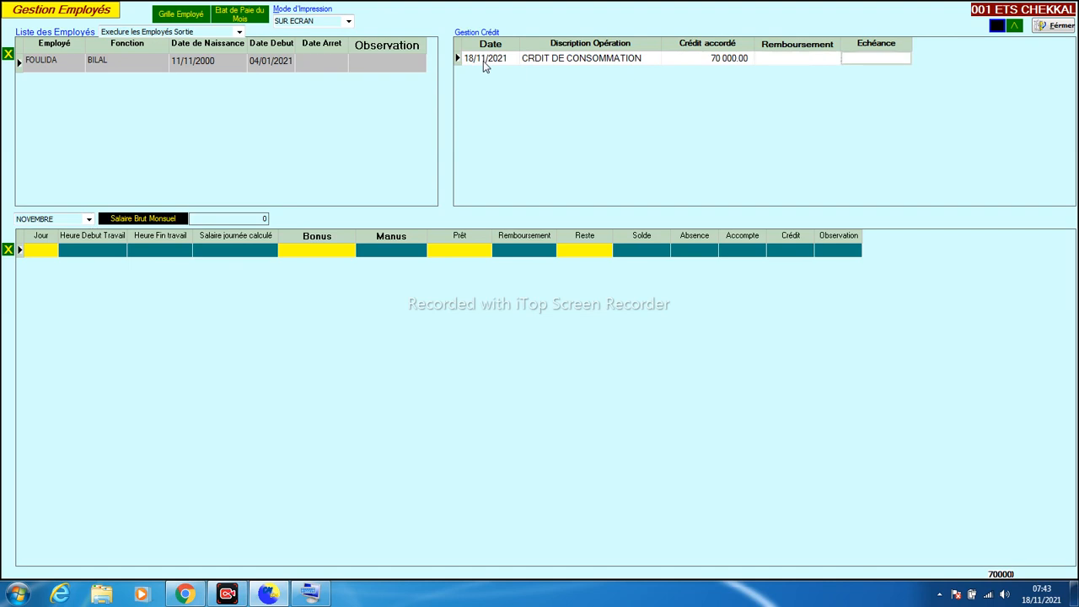
pyautogui.write('15')
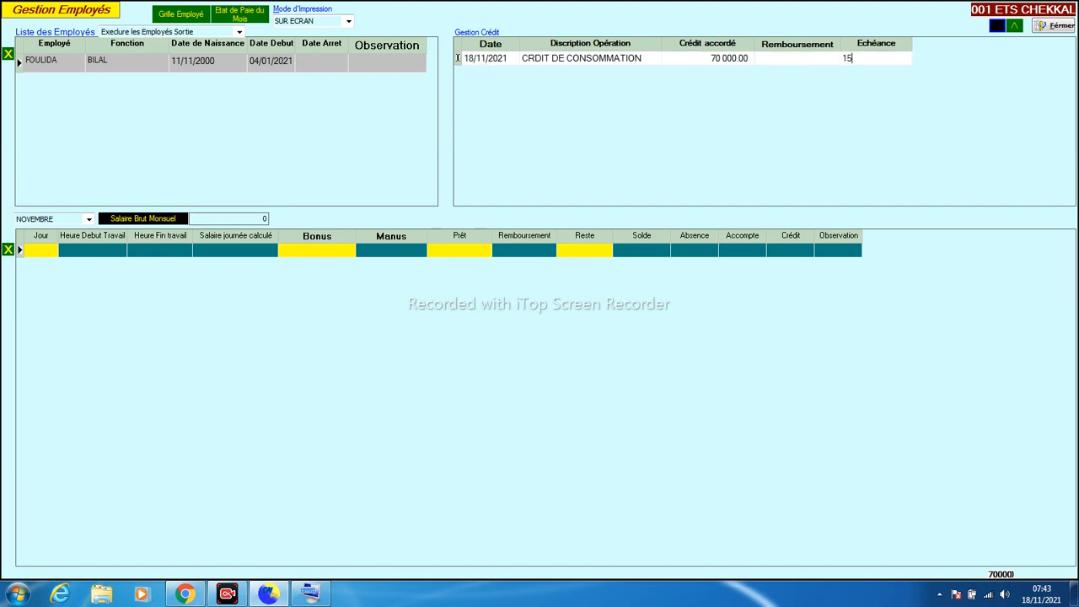
pyautogui.write('0 000')
pyautogui.click(484, 62)
pyautogui.click(793, 66)
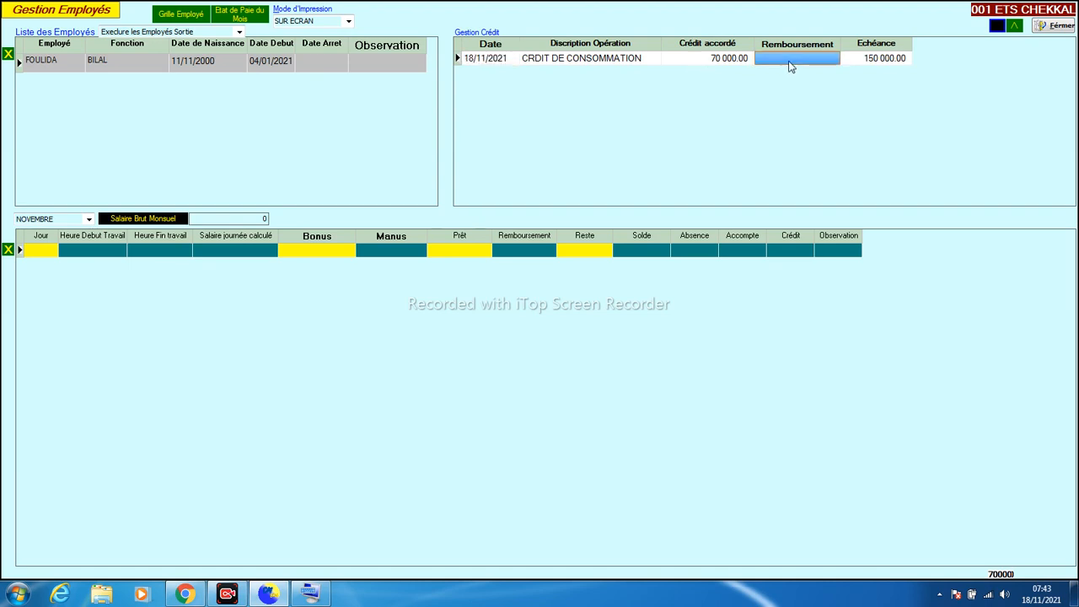
pyautogui.click(874, 61)
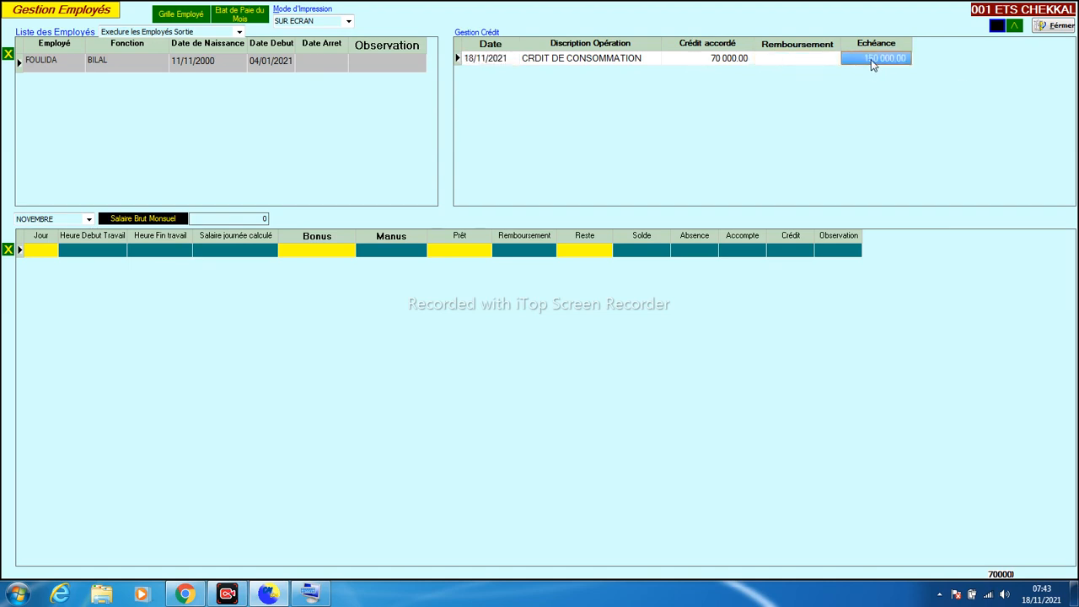
pyautogui.write('14000')
pyautogui.press('Return')
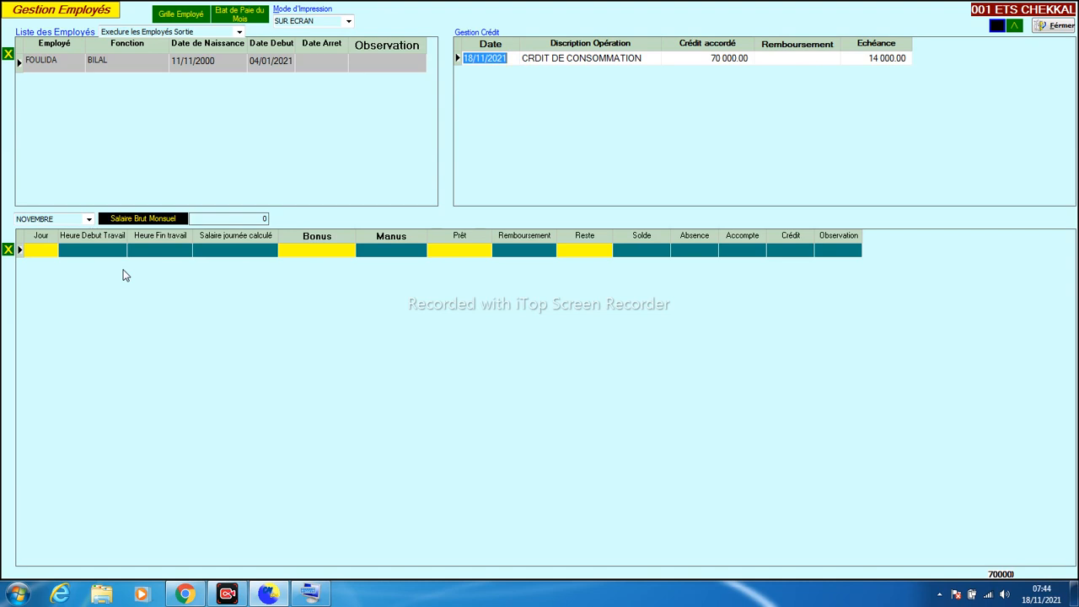
# Set the employee's gross monthly salary to 50000 and the payroll month to OCTOBRE
pyautogui.click(213, 221)
pyautogui.moveTo(214, 222); pyautogui.dragTo(105, 246)
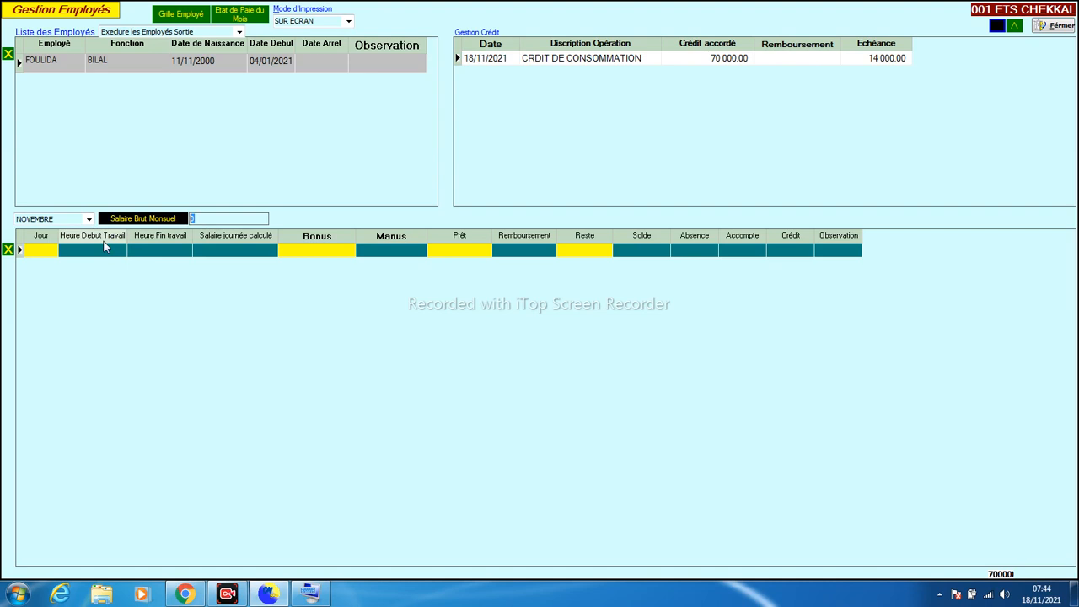
pyautogui.write('5000')
pyautogui.click(89, 219)
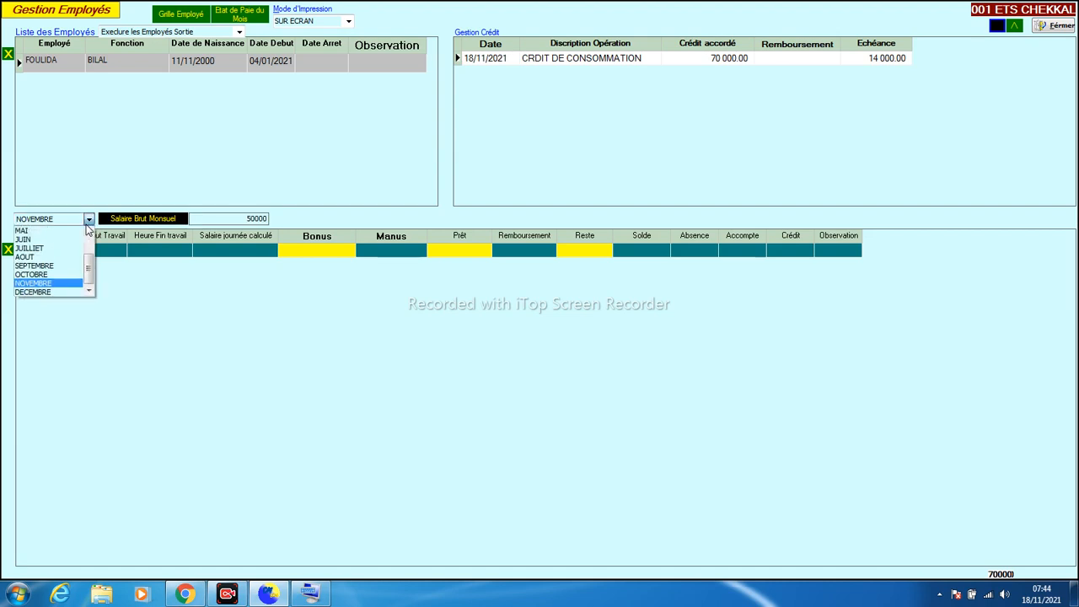
pyautogui.click(53, 276)
pyautogui.click(42, 250)
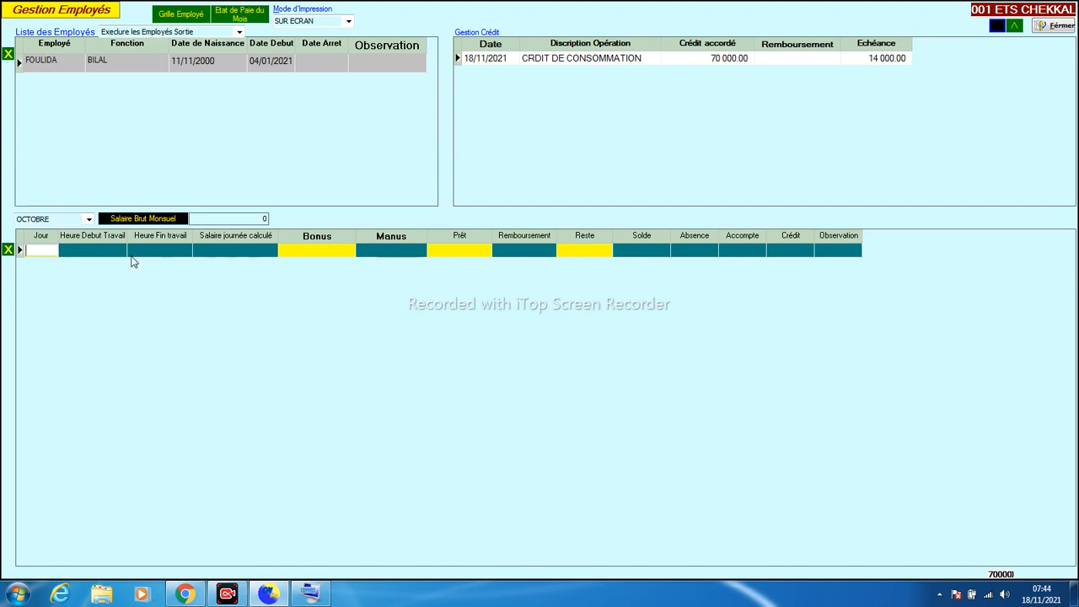
pyautogui.click(225, 219)
pyautogui.write('5000')
pyautogui.click(48, 250)
# Record a 5 000.00 advance on day 15 of the October payroll
pyautogui.write('5')
pyautogui.press('Return')
pyautogui.press('Return')
pyautogui.press('Return')
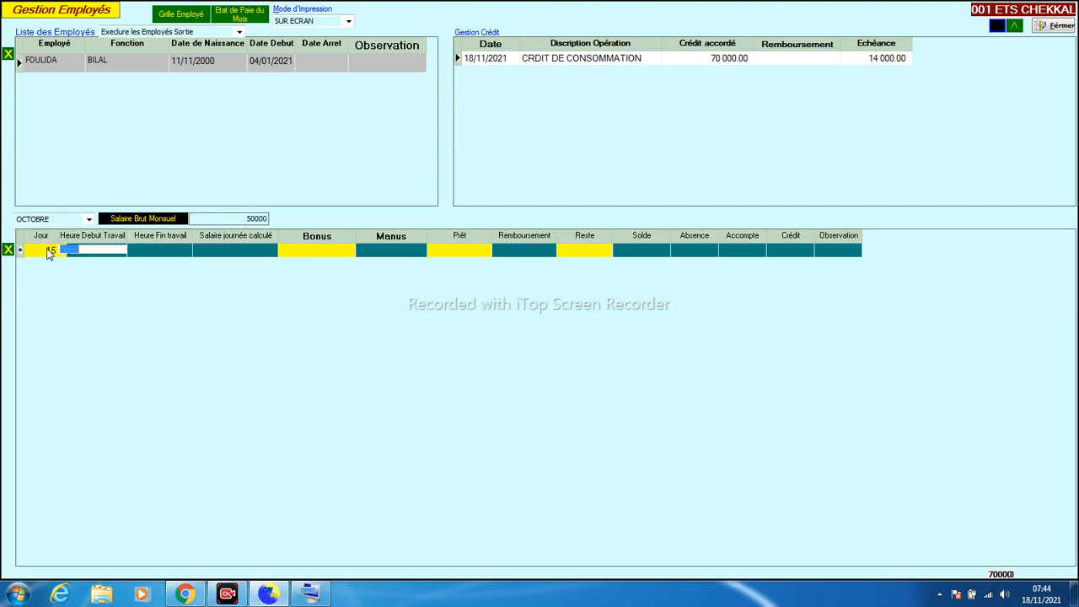
pyautogui.press('Return')
pyautogui.press('Return')
pyautogui.press('Return')
pyautogui.press('Return')
pyautogui.press('Return')
pyautogui.press('Return')
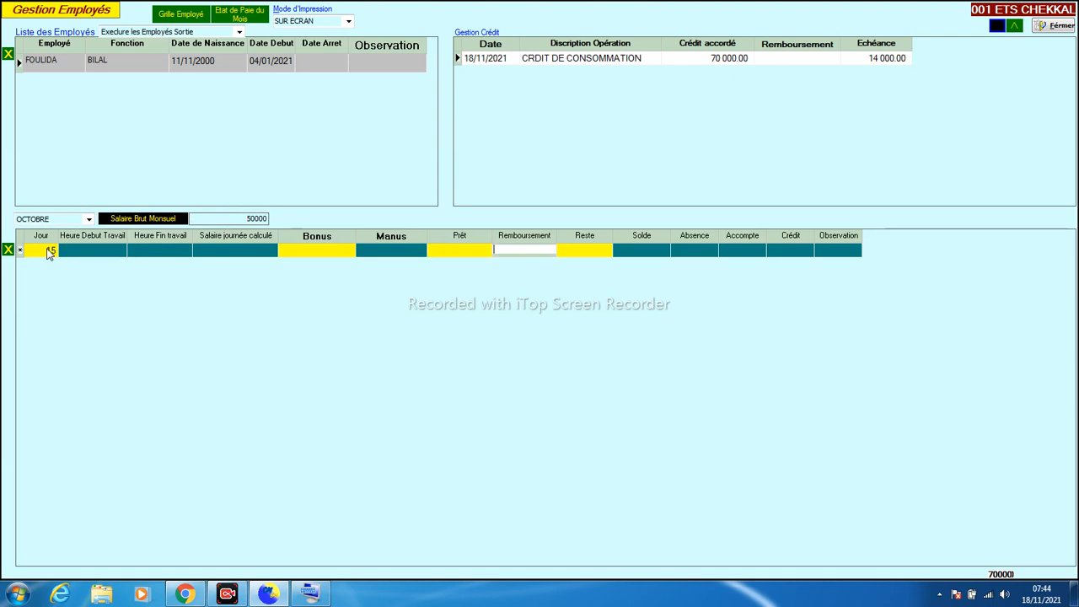
pyautogui.press('Return')
pyautogui.write('5000')
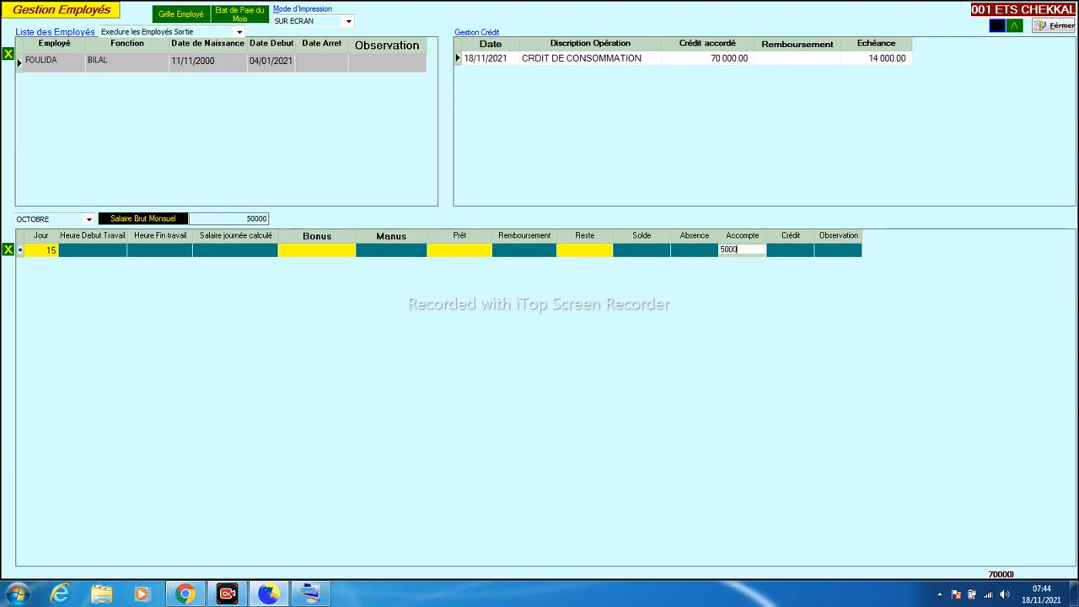
pyautogui.press('Return')
pyautogui.press('Return')
pyautogui.press('Return')
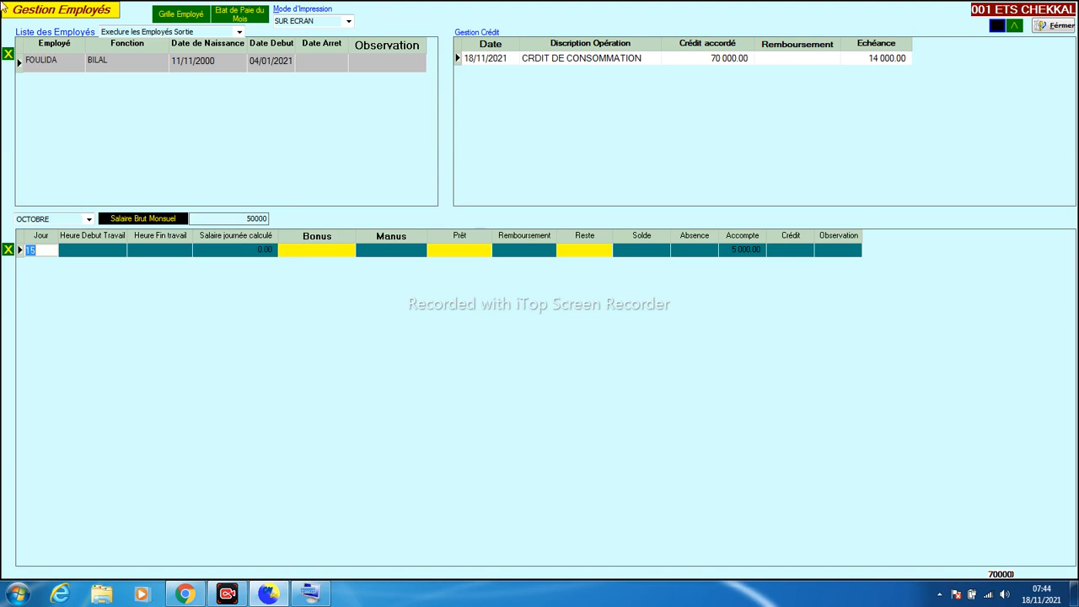
pyautogui.click(35, 66)
# Add a new employee row and enter the employee's surname and first name
pyautogui.press('Down')
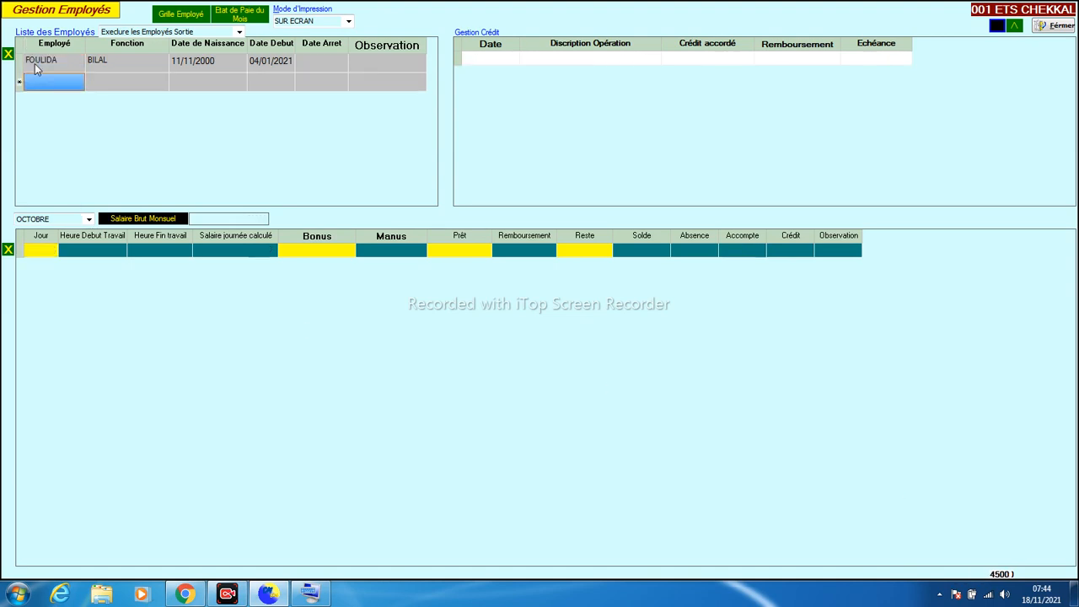
pyautogui.write('DOIU')
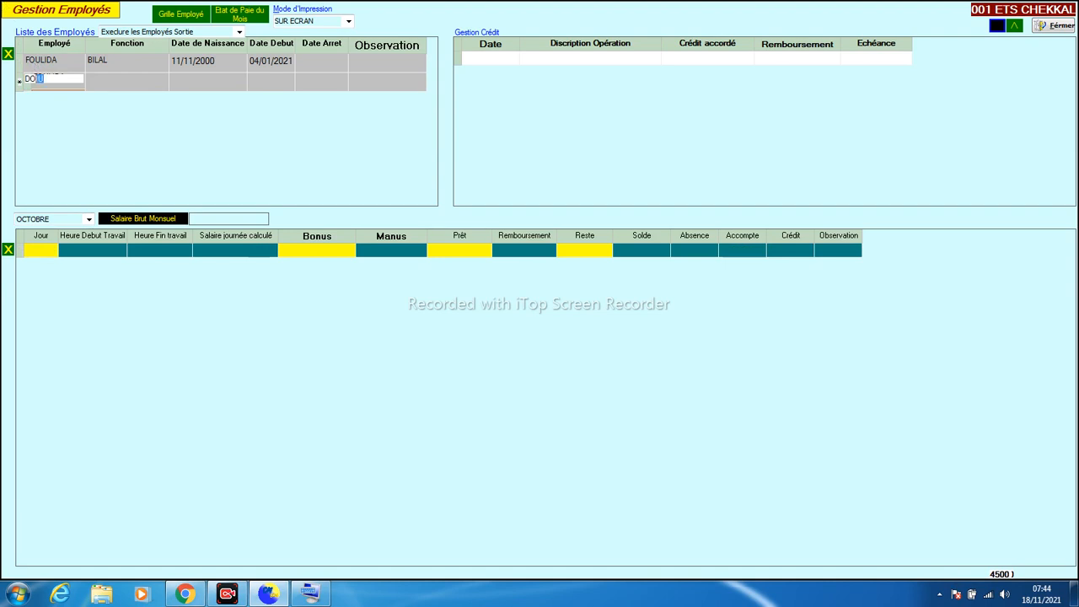
pyautogui.press('BackSpace')
pyautogui.write('RA')
pyautogui.press('Tab')
pyautogui.click(40, 84)
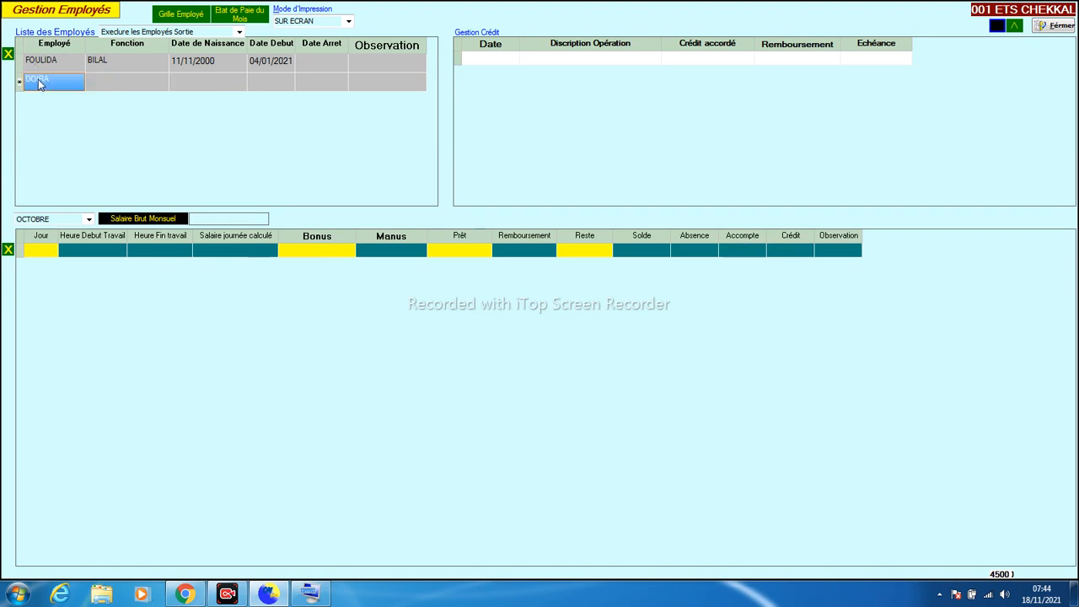
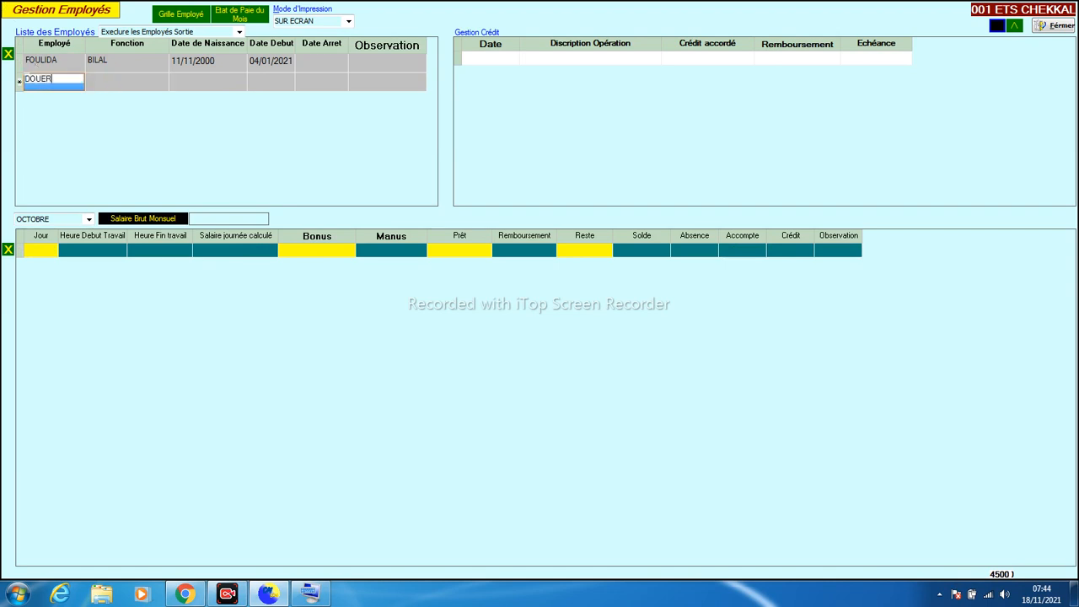
pyautogui.press('Tab')
pyautogui.press('Return')
pyautogui.press('Tab')
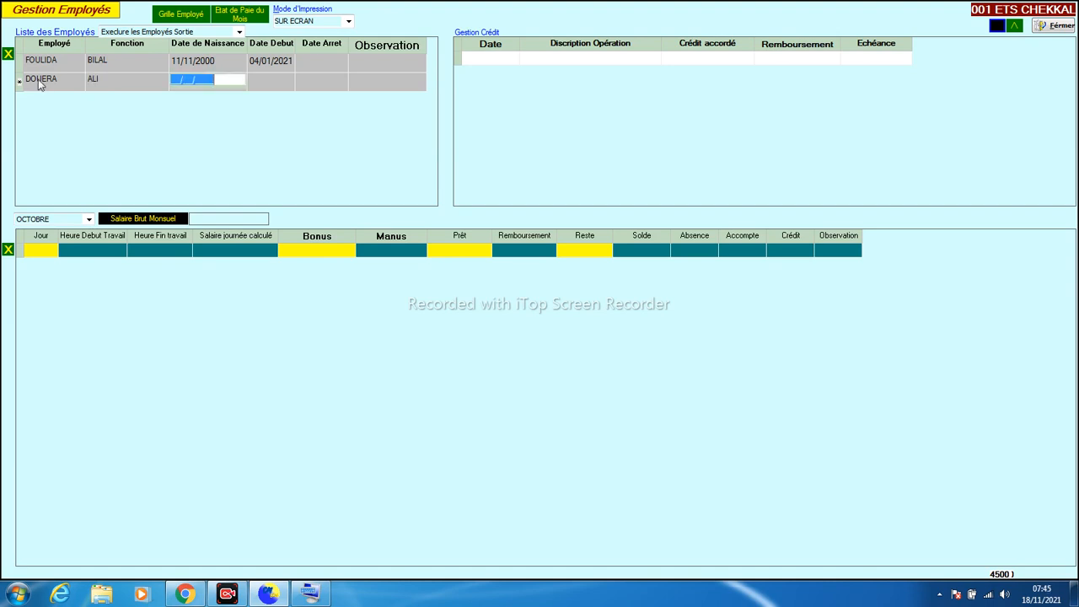
pyautogui.write('02/01/1971')
pyautogui.press('Tab')
pyautogui.write('05/04/2')
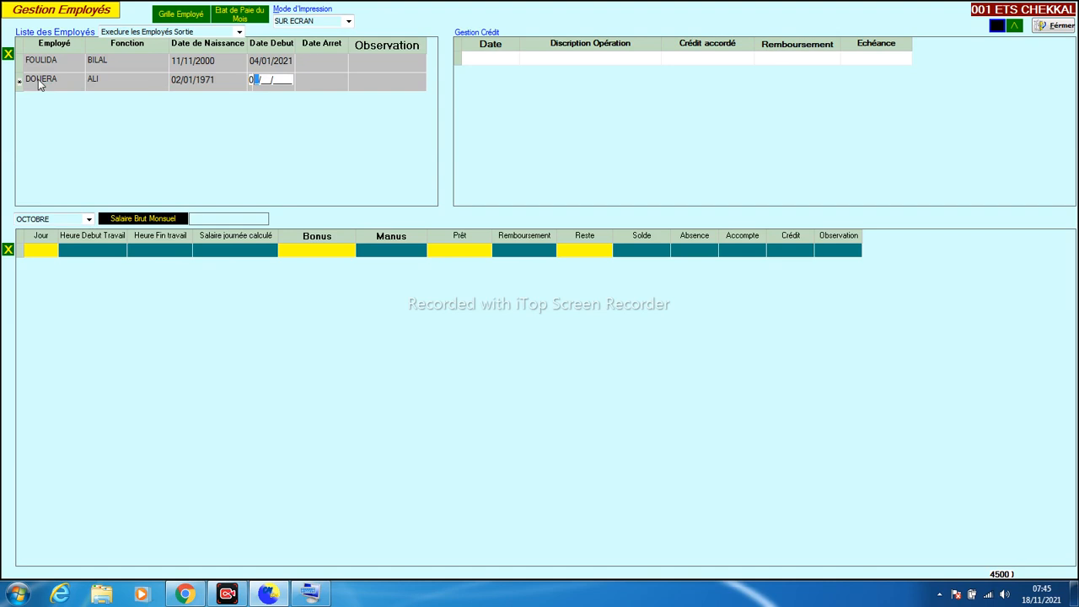
pyautogui.write('000')
pyautogui.press('BackSpace')
pyautogui.press('BackSpace')
pyautogui.write('20')
pyautogui.press('Tab')
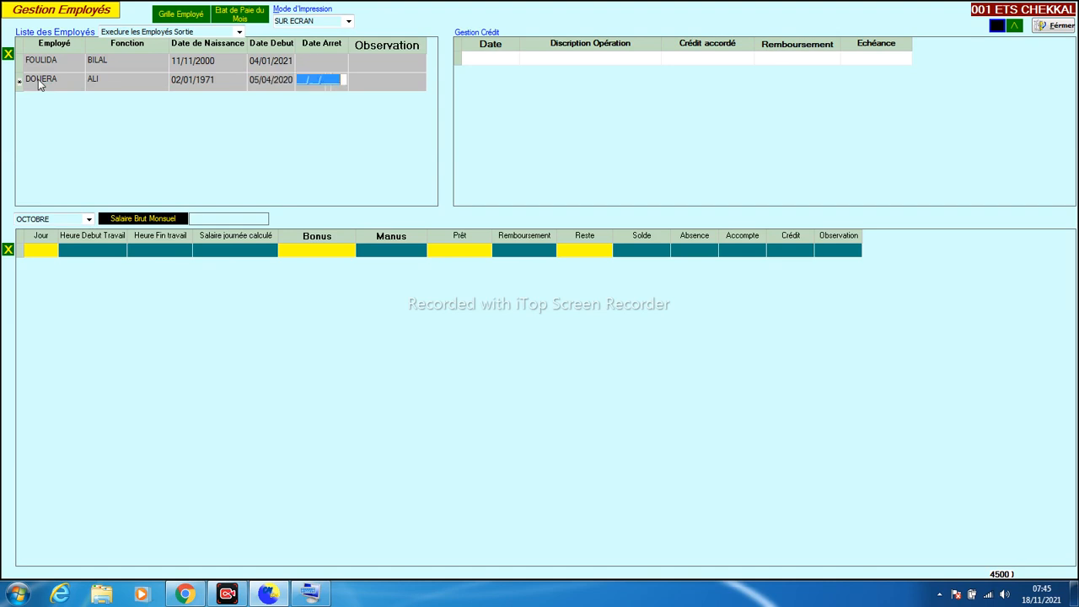
pyautogui.press('Tab')
pyautogui.press('Tab')
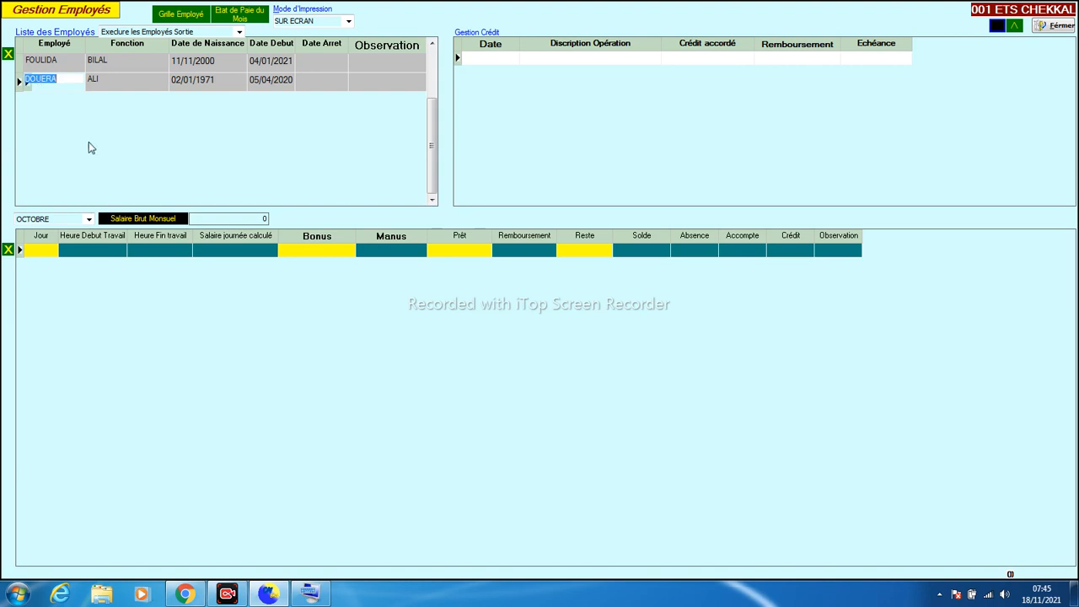
# Set the second employee's gross salary to 30000 and record a 500.00 absence on day 4
pyautogui.click(248, 221)
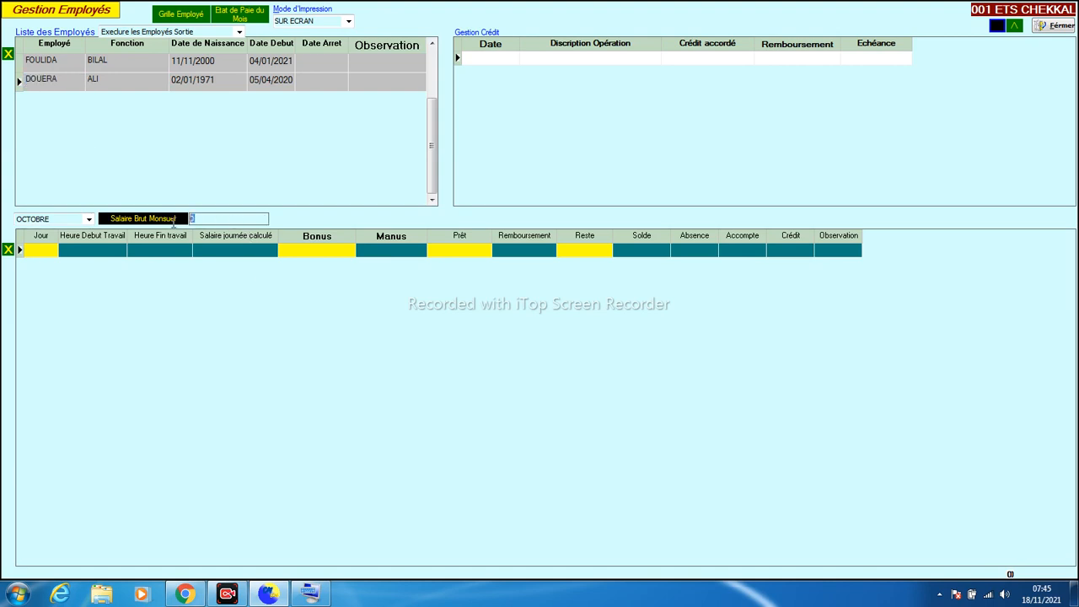
pyautogui.write('30000')
pyautogui.press('Return')
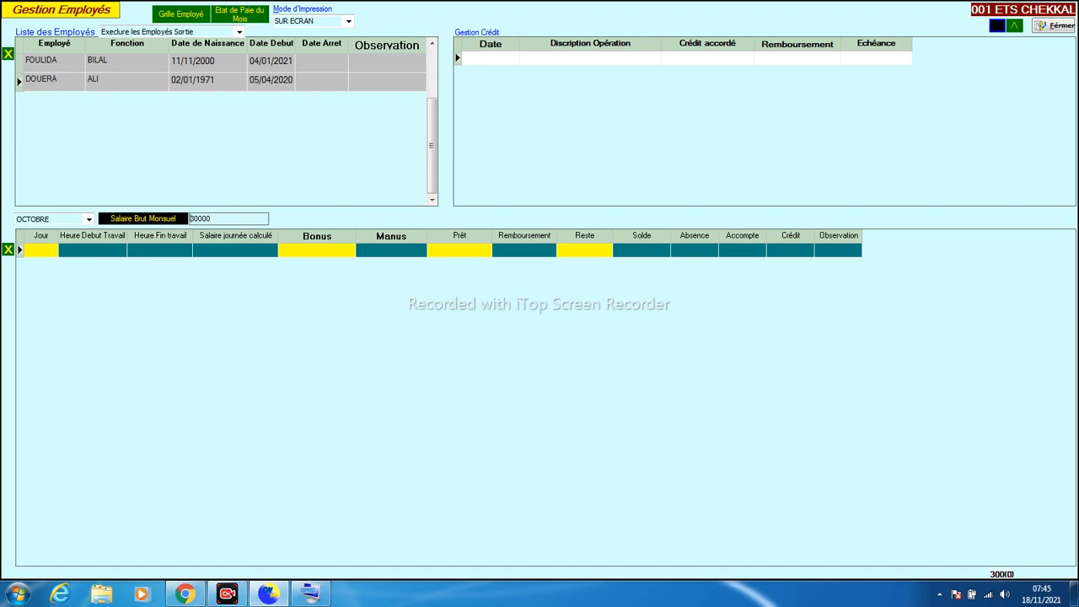
pyautogui.click(35, 252)
pyautogui.write('4')
pyautogui.press('Return')
pyautogui.press('Return')
pyautogui.press('Return')
pyautogui.press('Return')
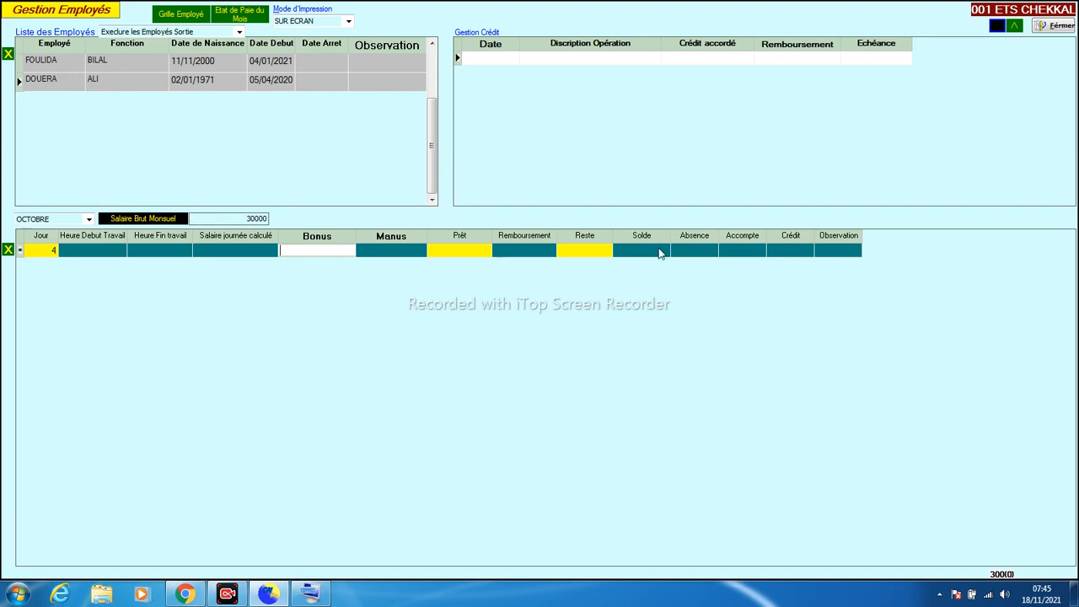
pyautogui.click(687, 255)
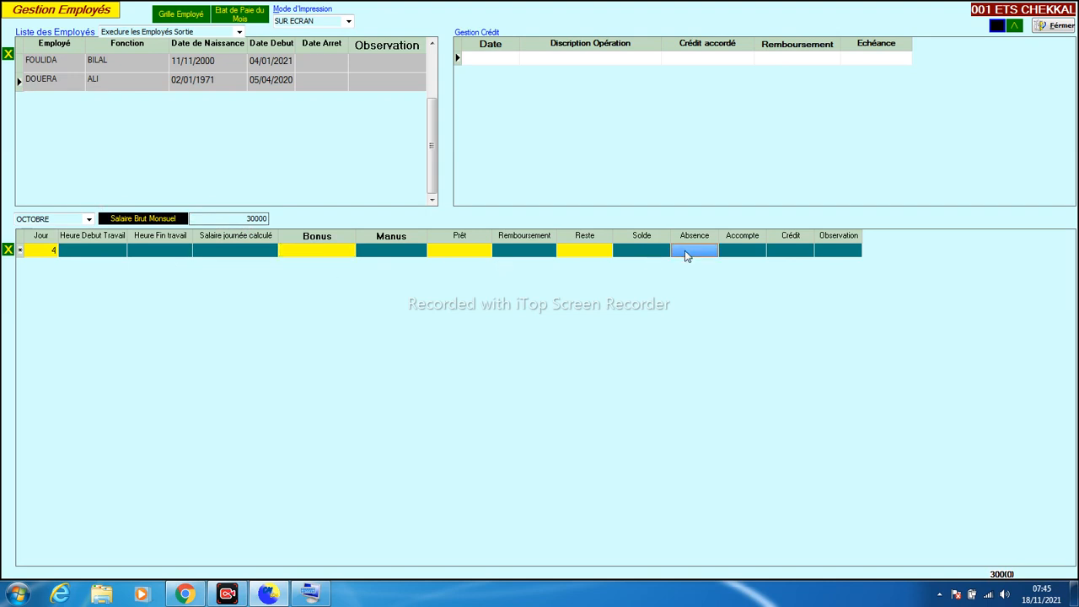
pyautogui.write('500')
pyautogui.press('Return')
pyautogui.press('Return')
pyautogui.press('Return')
pyautogui.press('Return')
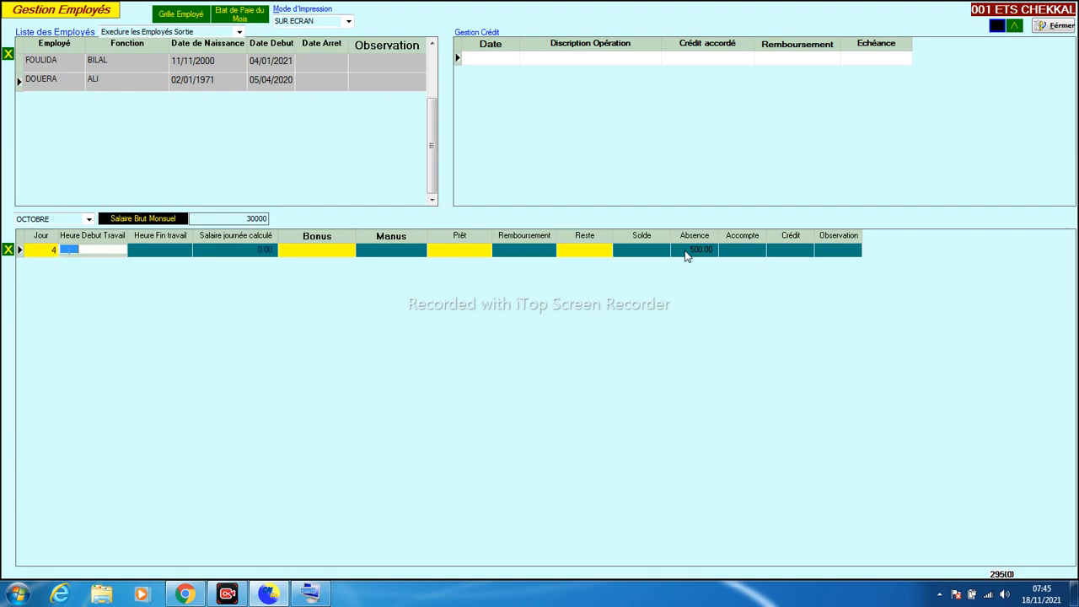
# Check the first employee's day-15 pay line with its 5 000.00 advance
pyautogui.click(196, 170)
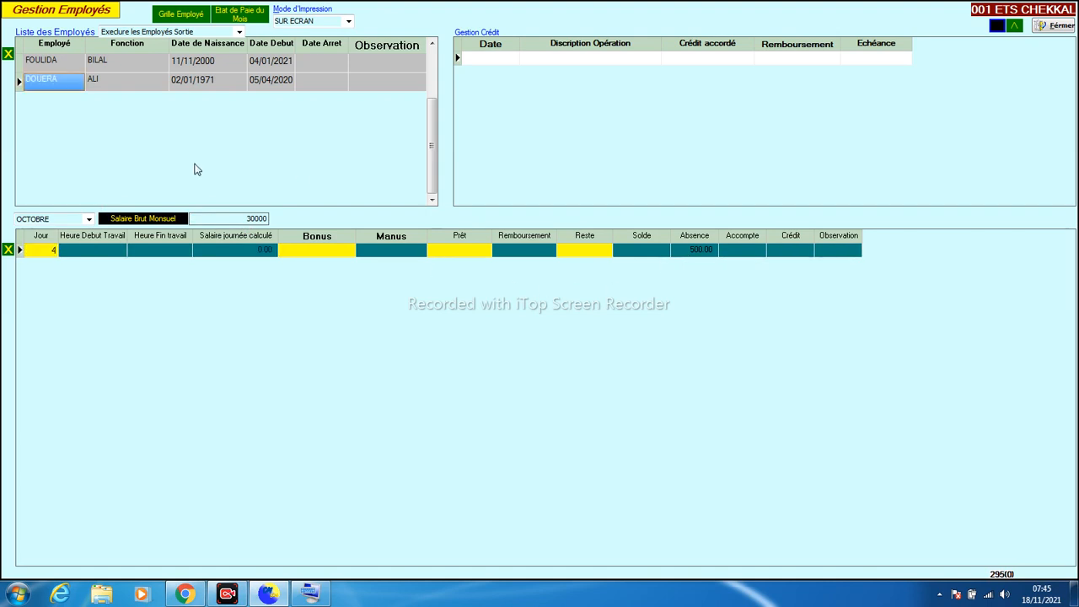
pyautogui.click(76, 61)
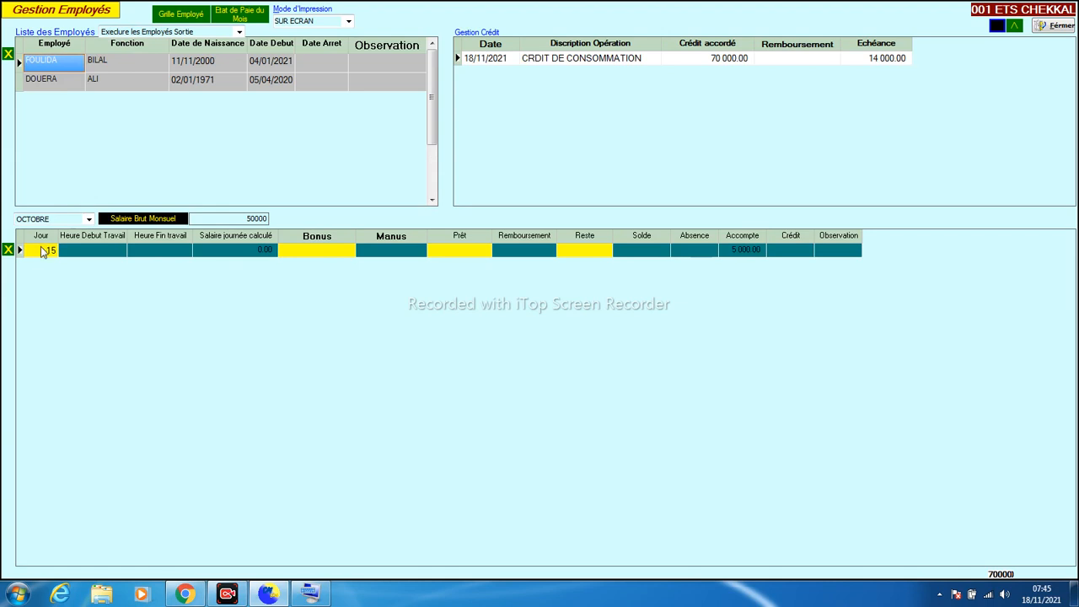
pyautogui.click(47, 251)
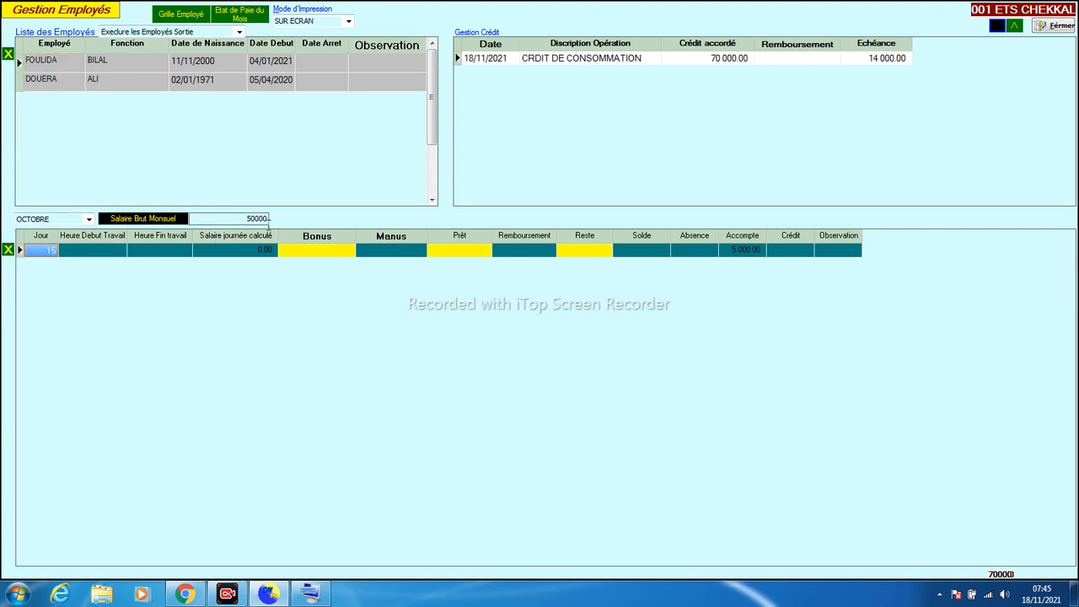
pyautogui.click(753, 251)
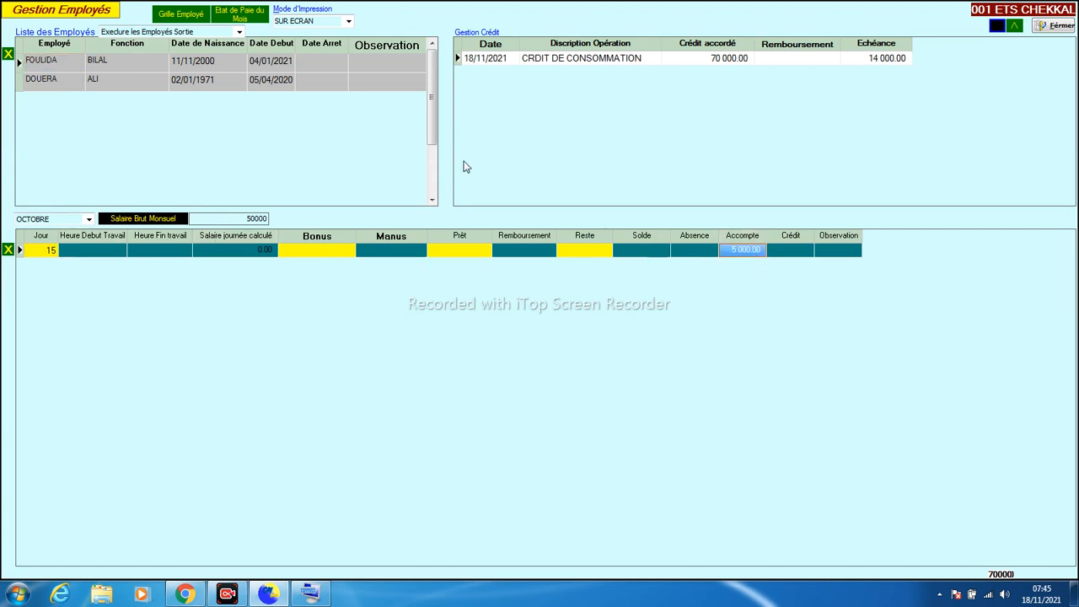
pyautogui.click(49, 78)
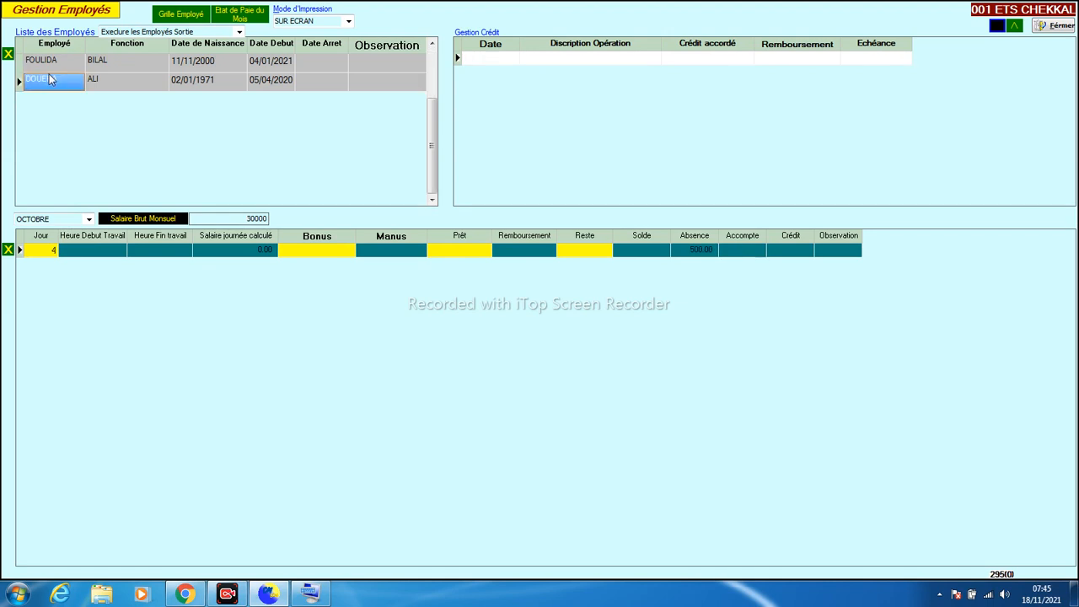
# Add a day-13 pay line with a 3 000.00 advance for the second employee
pyautogui.click(37, 252)
pyautogui.press('Down')
pyautogui.write('13')
pyautogui.press('Return')
pyautogui.press('Return')
pyautogui.press('Return')
pyautogui.press('Return')
pyautogui.press('Return')
pyautogui.press('Return')
pyautogui.press('Return')
pyautogui.press('Return')
pyautogui.press('Return')
pyautogui.press('Return')
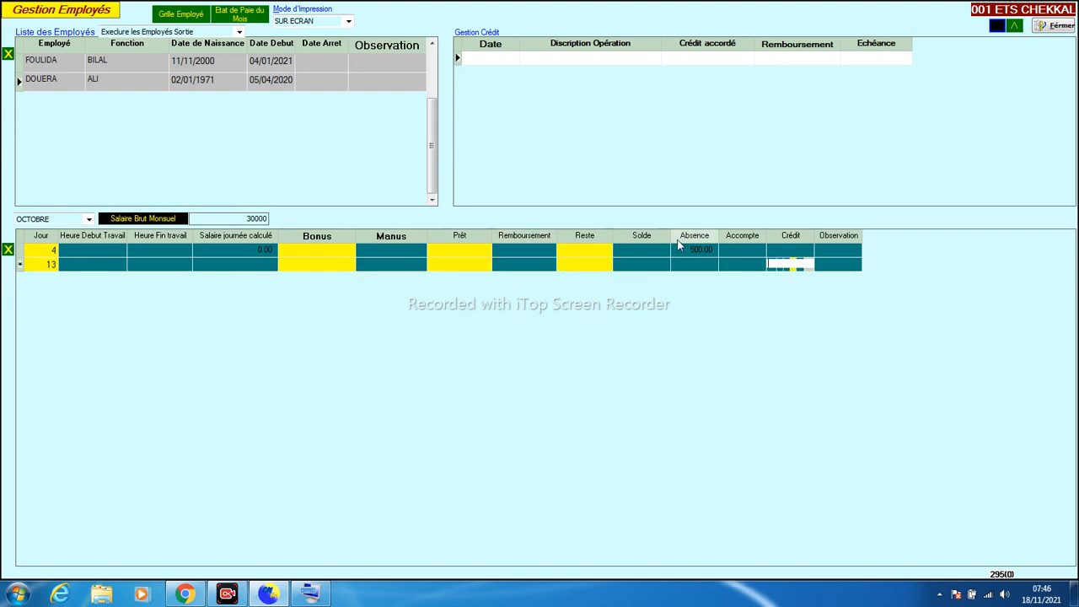
pyautogui.click(739, 267)
pyautogui.write('30000')
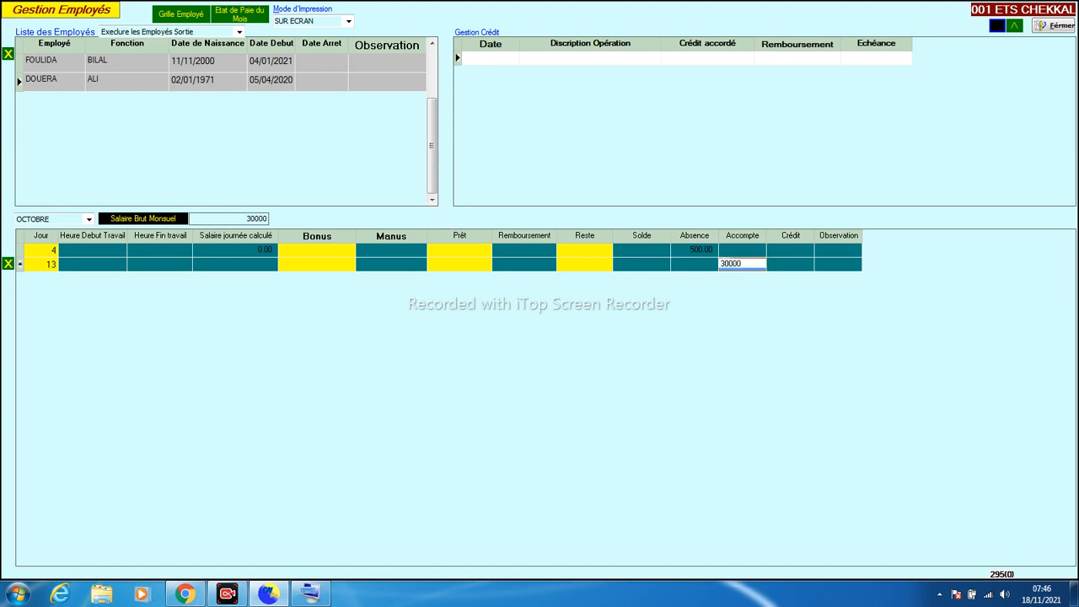
pyautogui.press('Return')
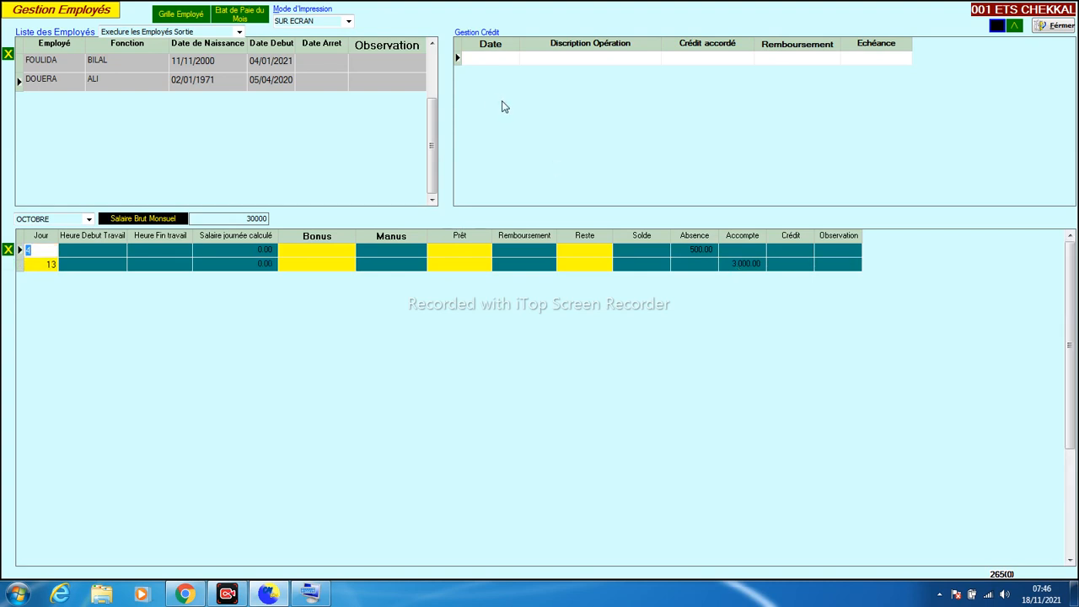
pyautogui.click(193, 59)
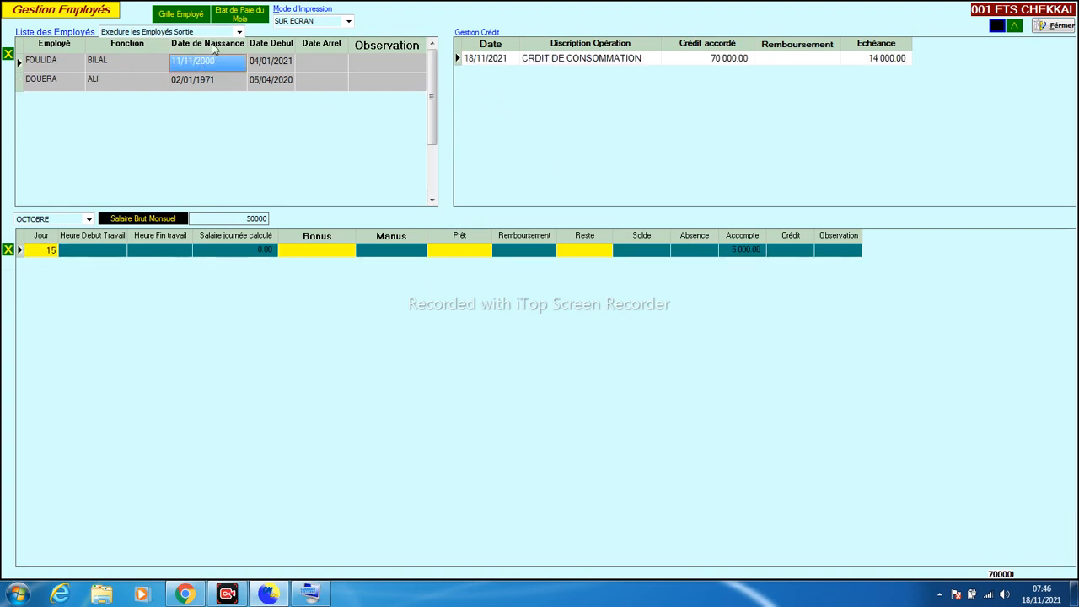
pyautogui.press('Down')
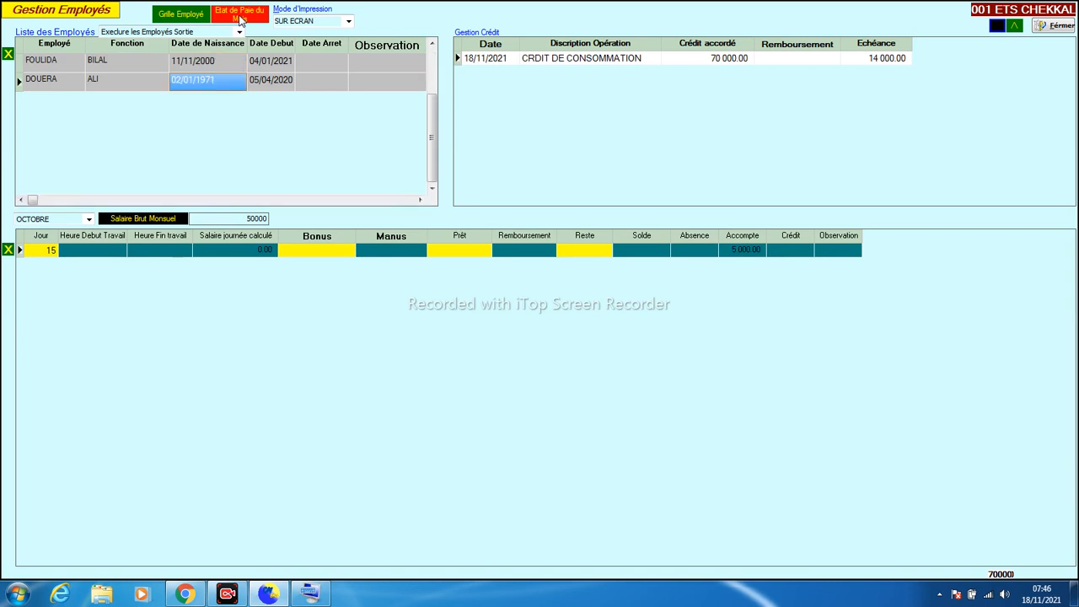
pyautogui.click(239, 17)
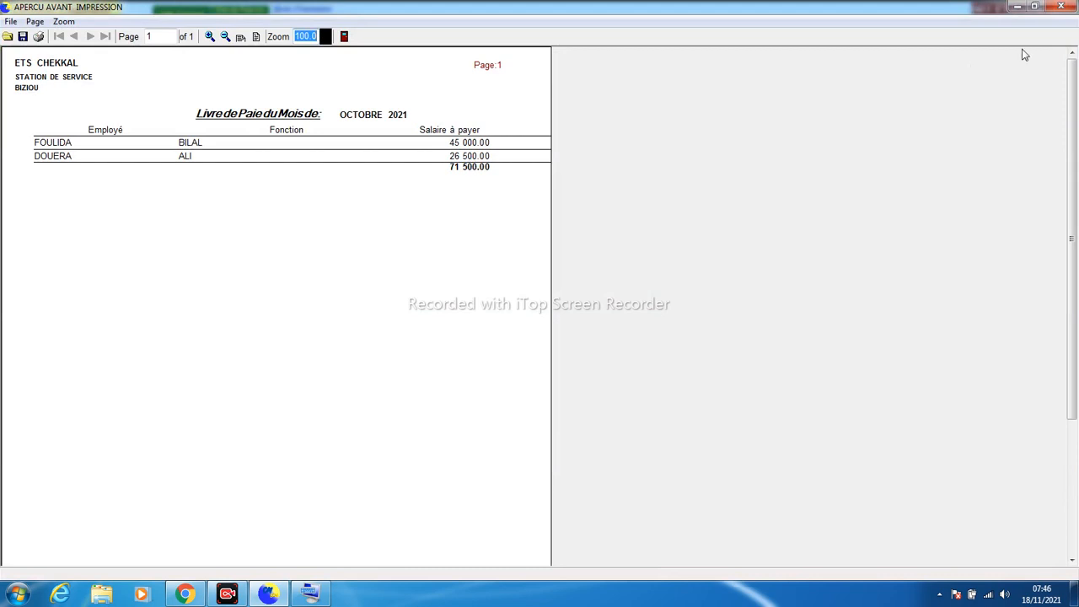
pyautogui.click(1073, 9)
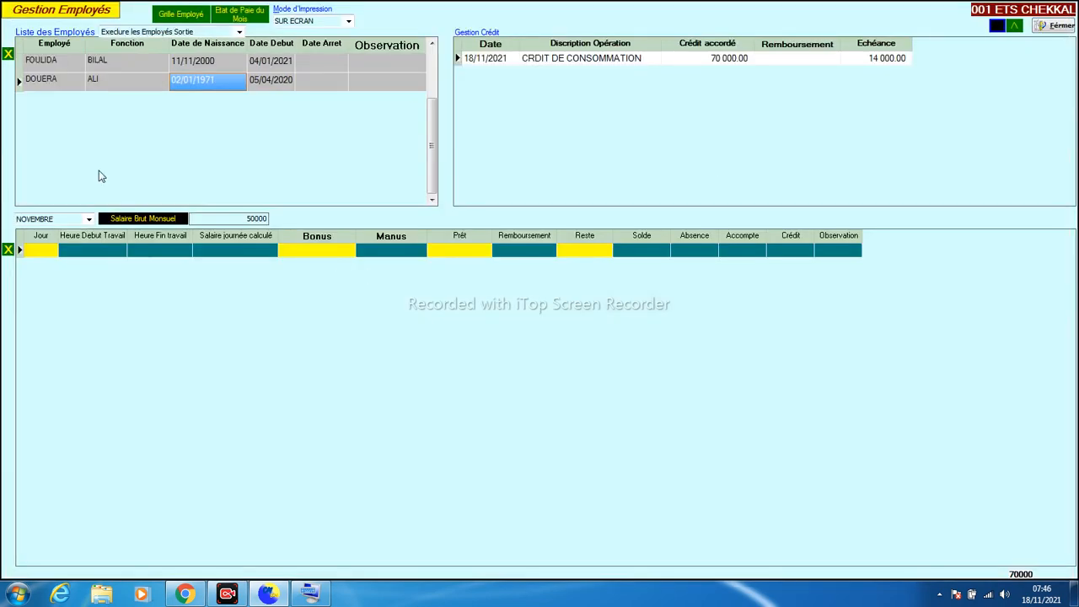
pyautogui.click(81, 64)
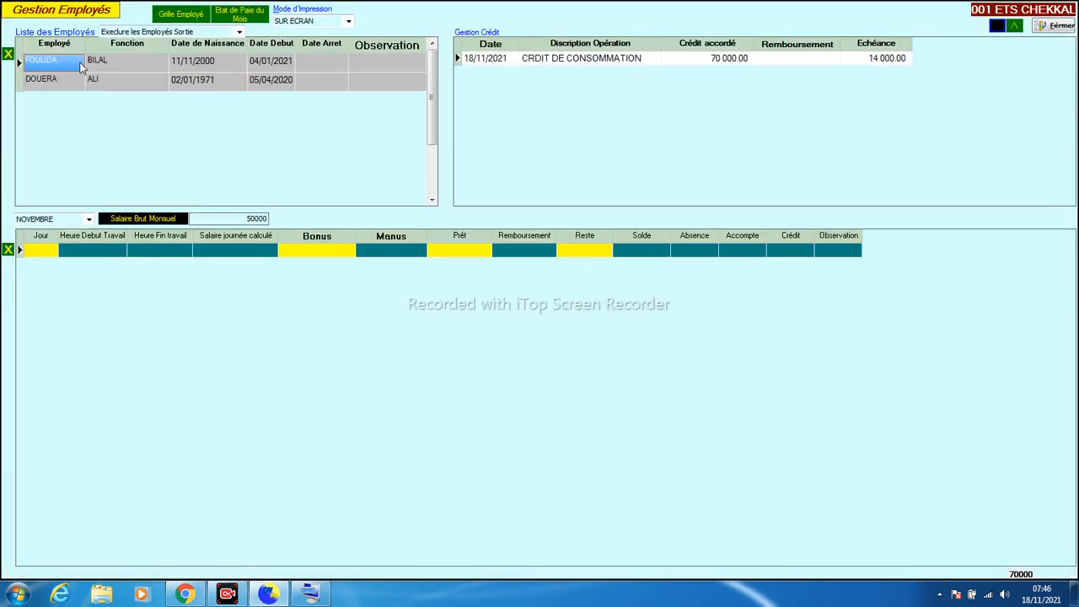
pyautogui.click(163, 21)
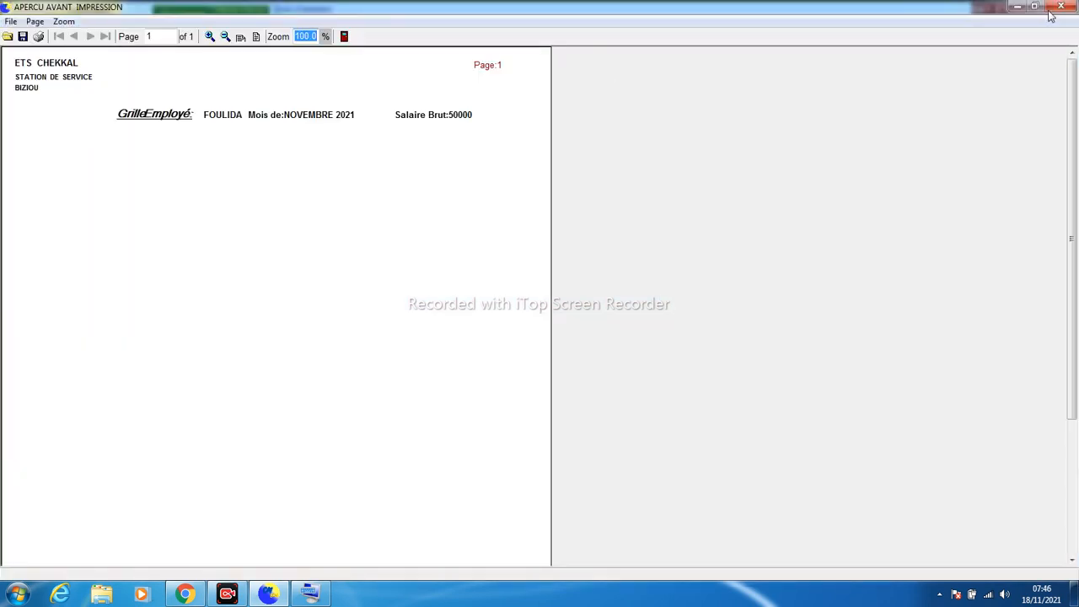
pyautogui.click(1060, 6)
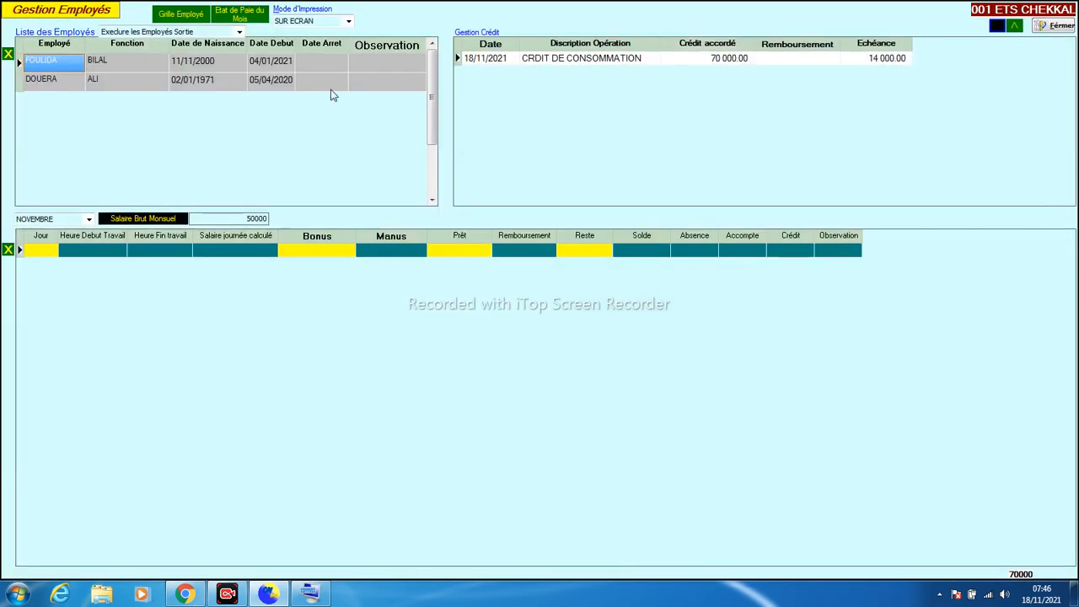
pyautogui.click(78, 219)
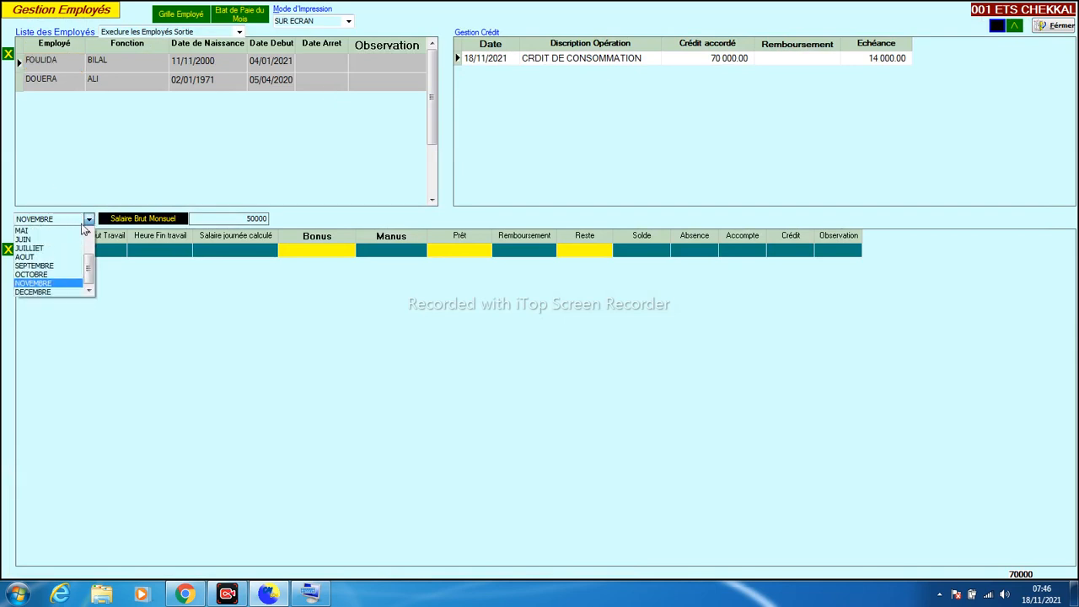
pyautogui.click(54, 275)
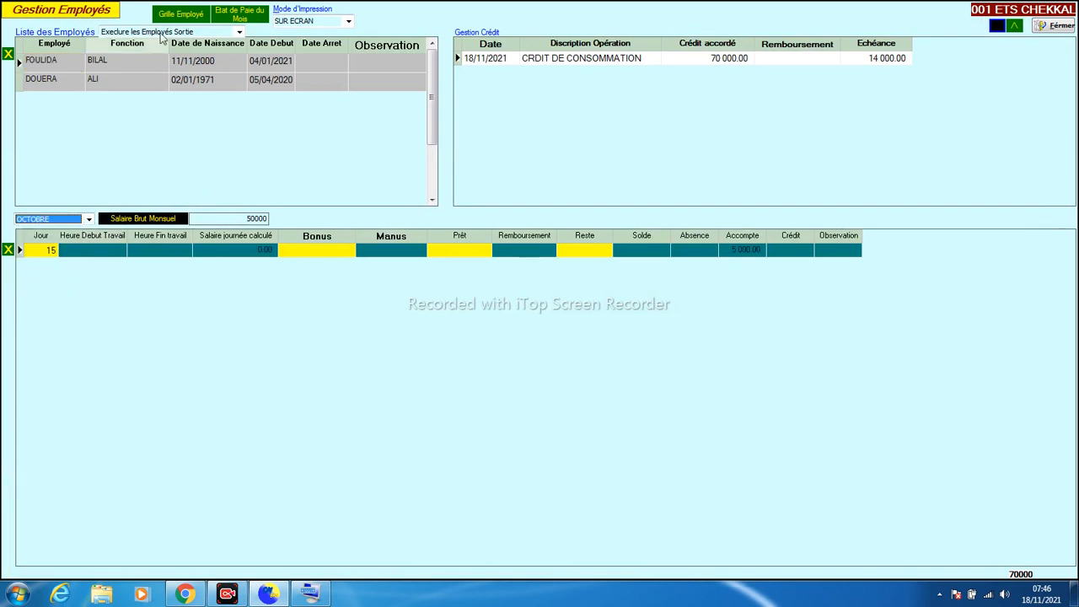
pyautogui.click(177, 14)
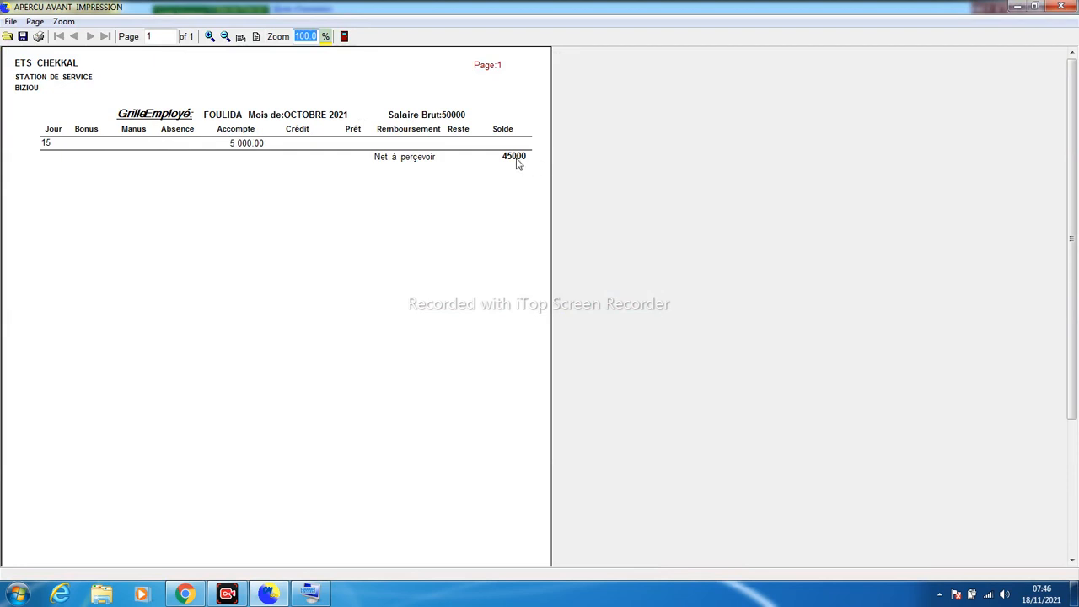
pyautogui.click(1062, 5)
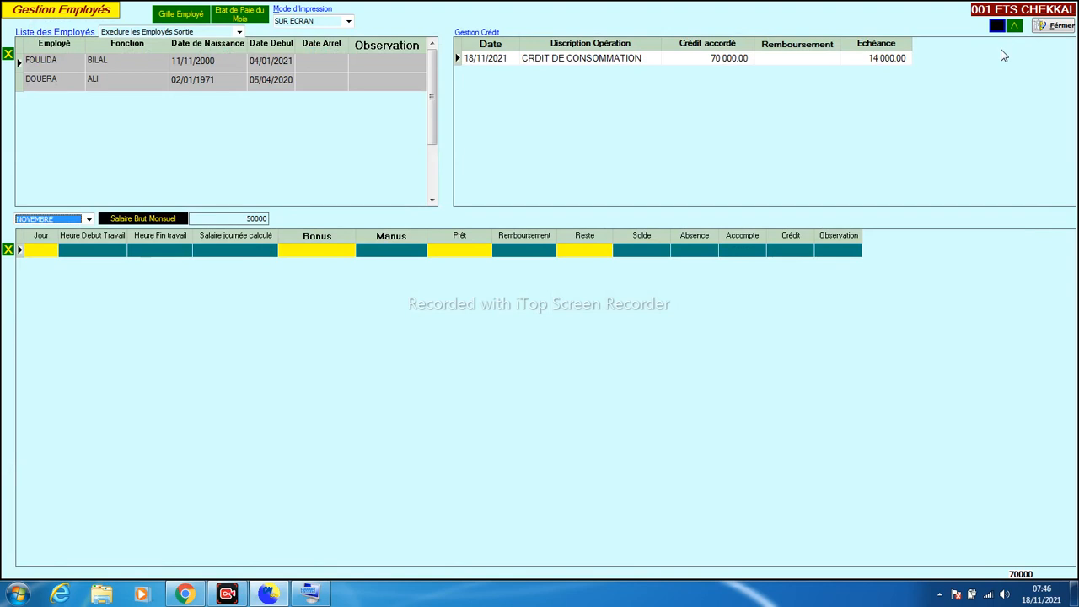
pyautogui.click(1046, 30)
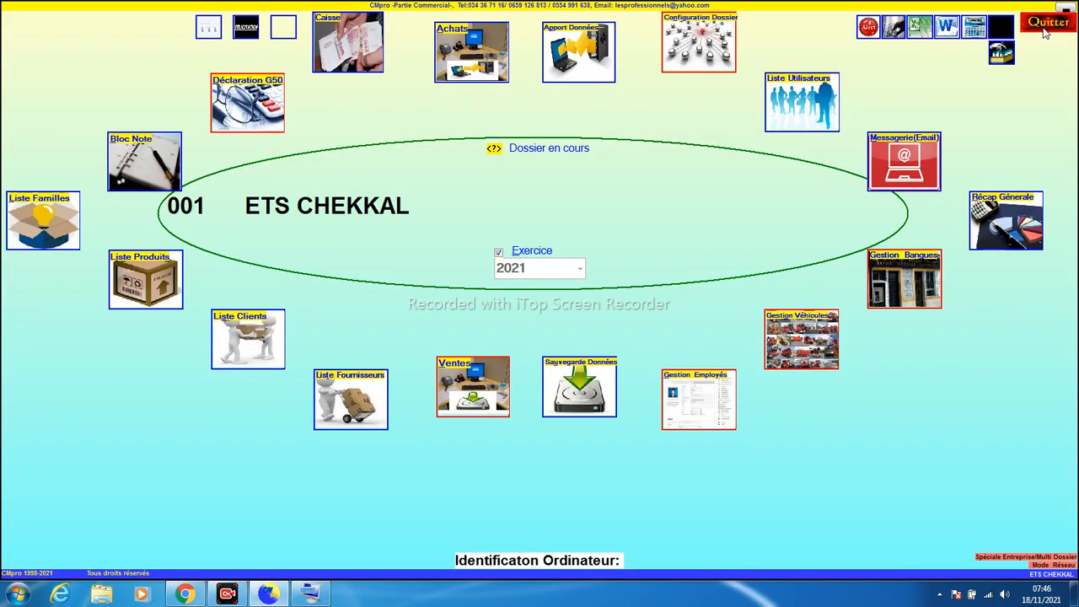
pyautogui.click(802, 358)
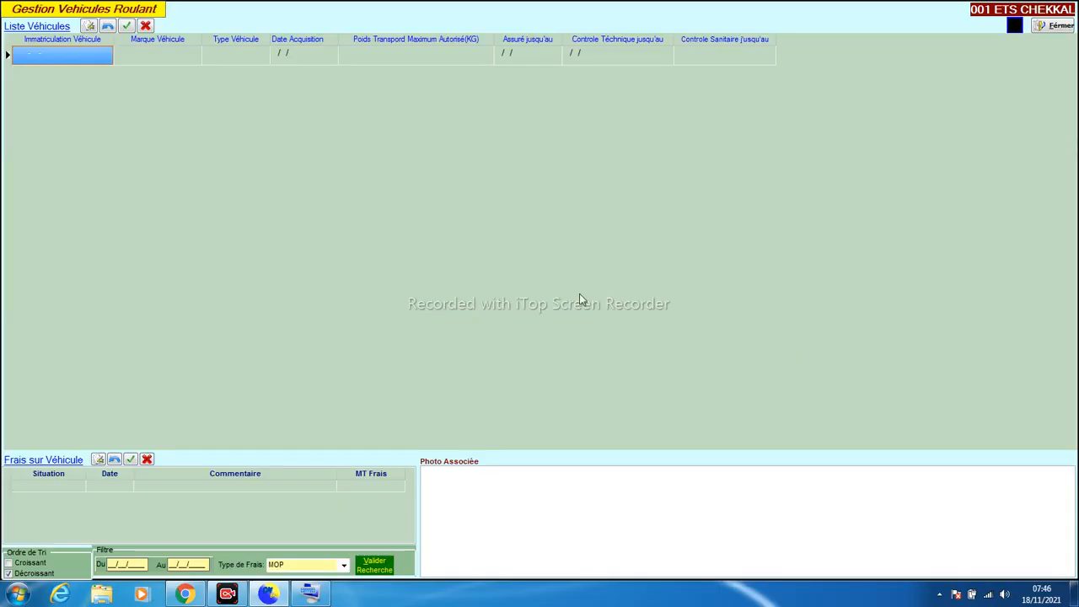
pyautogui.write('1454')
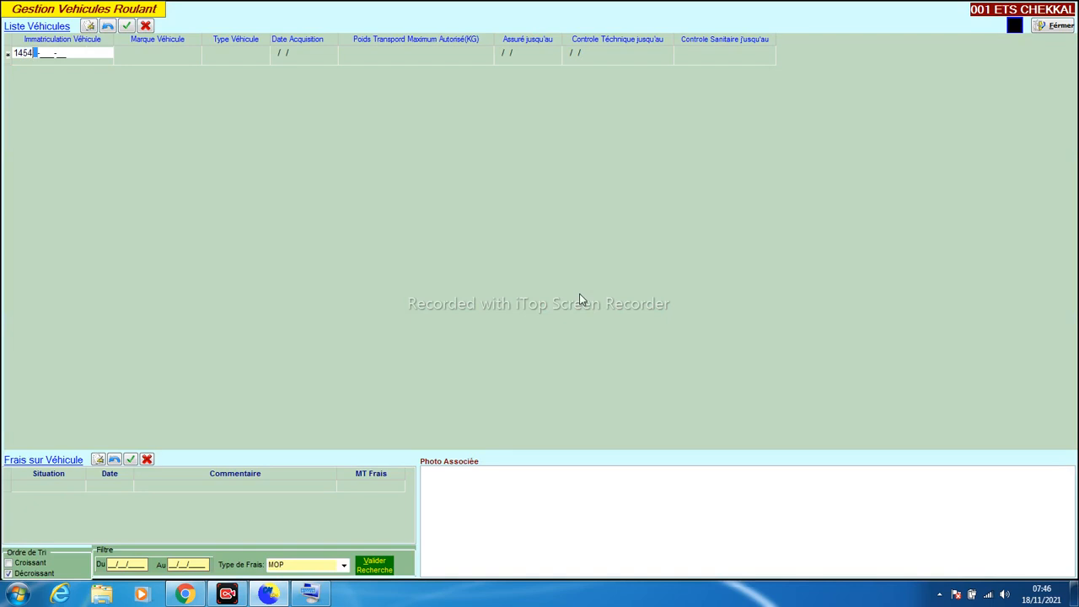
pyautogui.write('2-116-05')
pyautogui.press('Return')
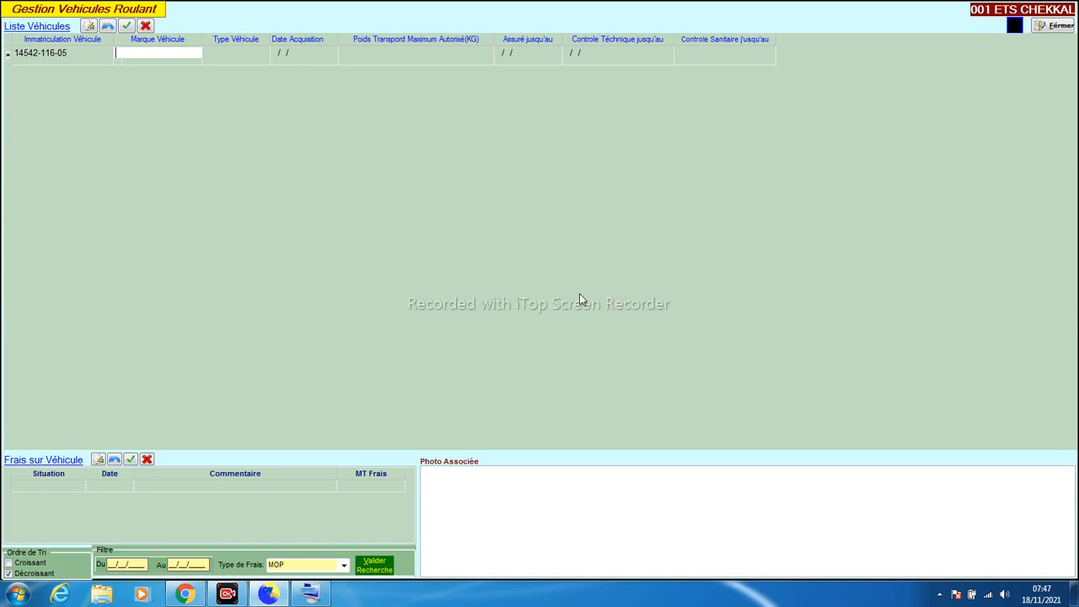
pyautogui.write('YND')
pyautogui.hotkey('shift', 'Left')
pyautogui.hotkey('shift', 'Left')
pyautogui.hotkey('shift', 'Left')
pyautogui.write('KIA')
pyautogui.press('Return')
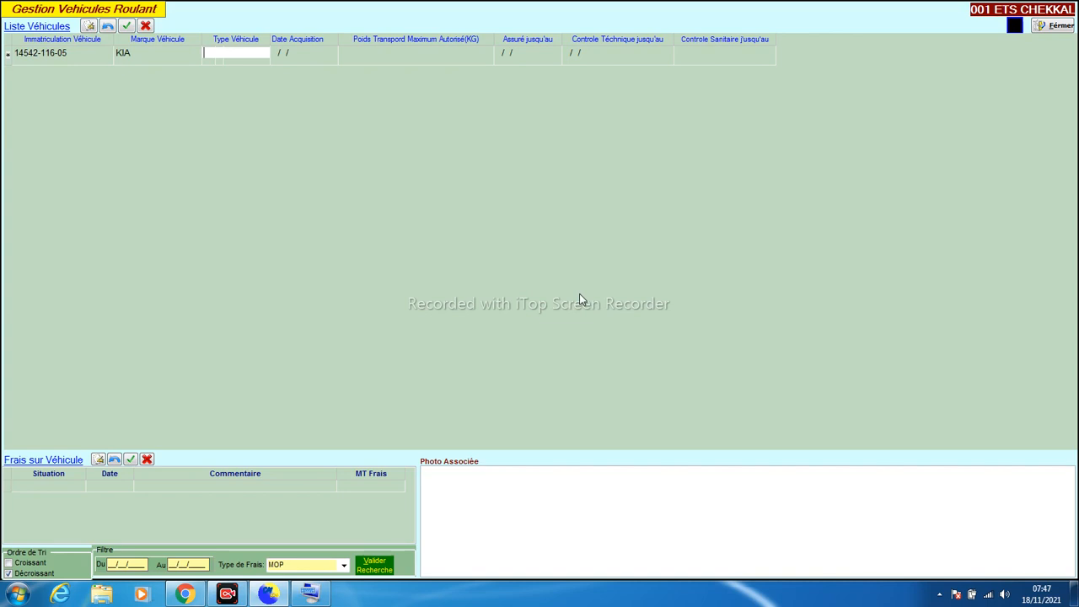
pyautogui.write('PICCANTO')
pyautogui.press('Tab')
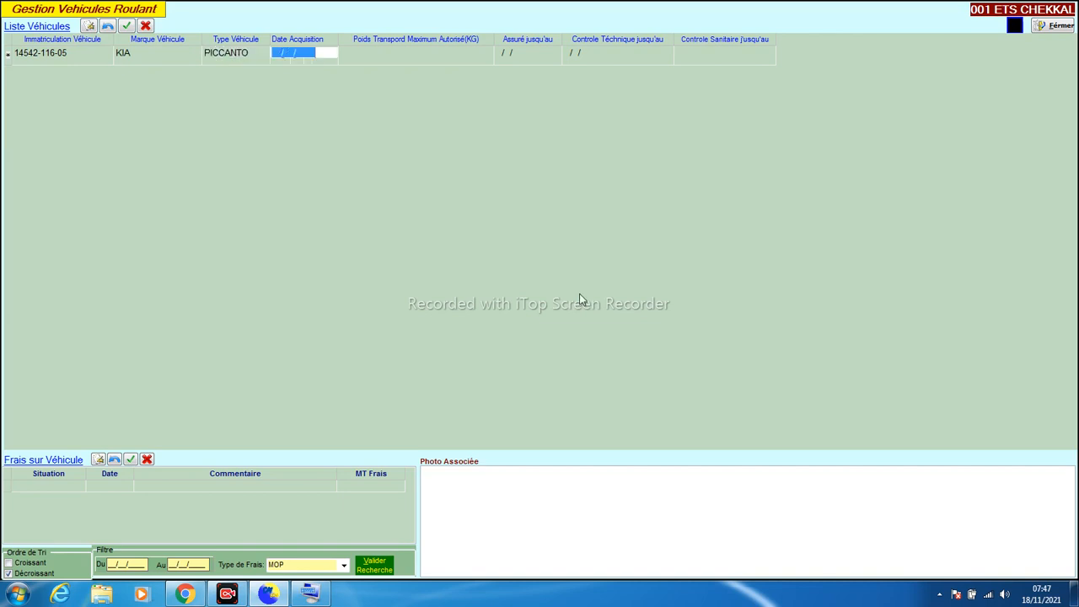
# Set acquisition 15/01/2021, insurance until 15/01/2022 and technical inspection until 14/06/2023
pyautogui.write('15/01/2021')
pyautogui.press('Tab')
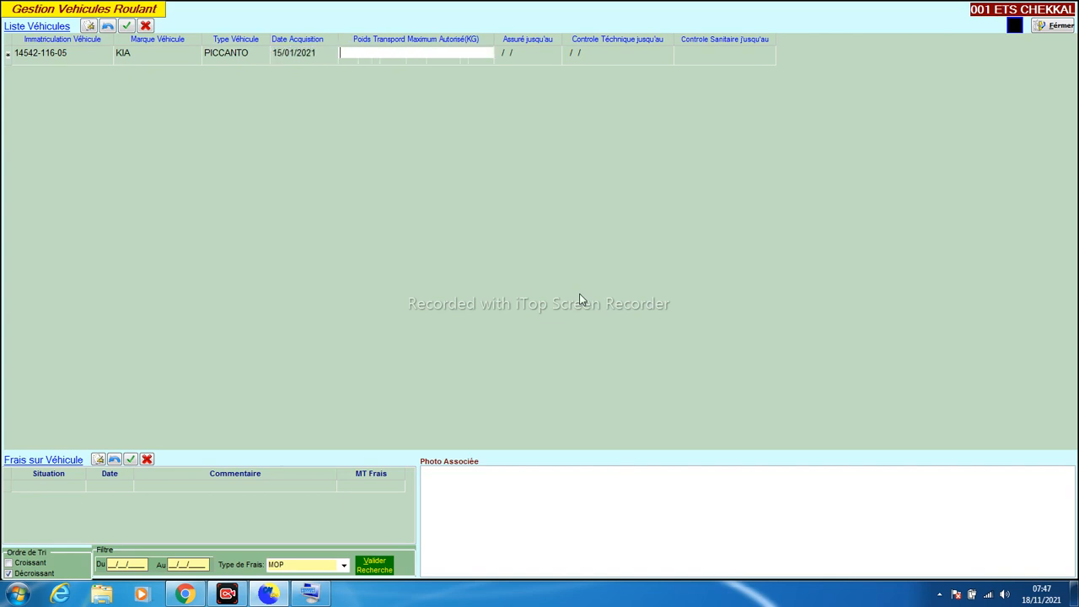
pyautogui.press('Tab')
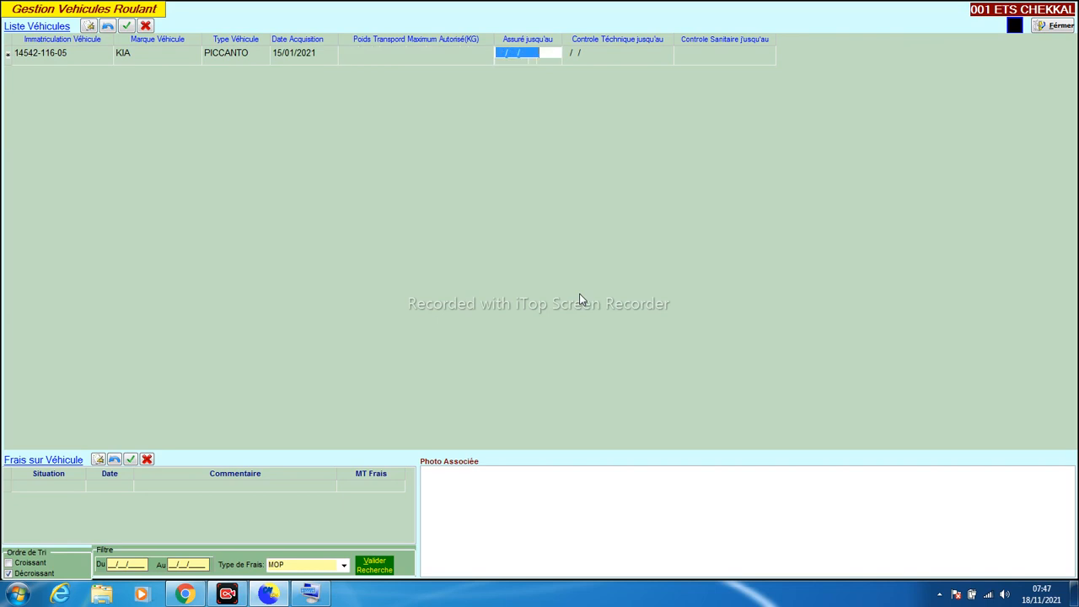
pyautogui.press('Tab')
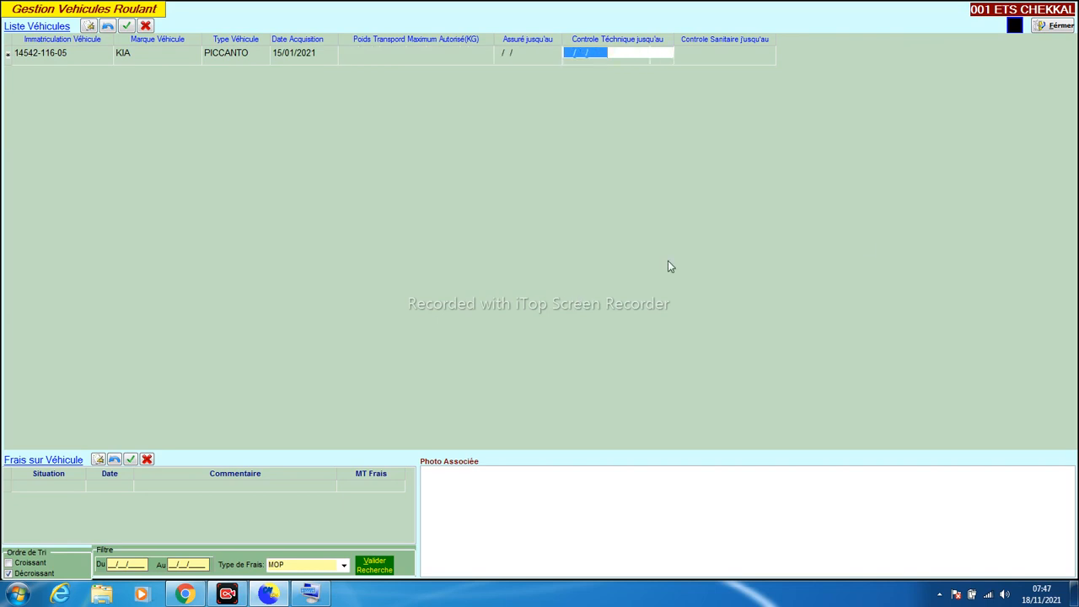
pyautogui.click(521, 55)
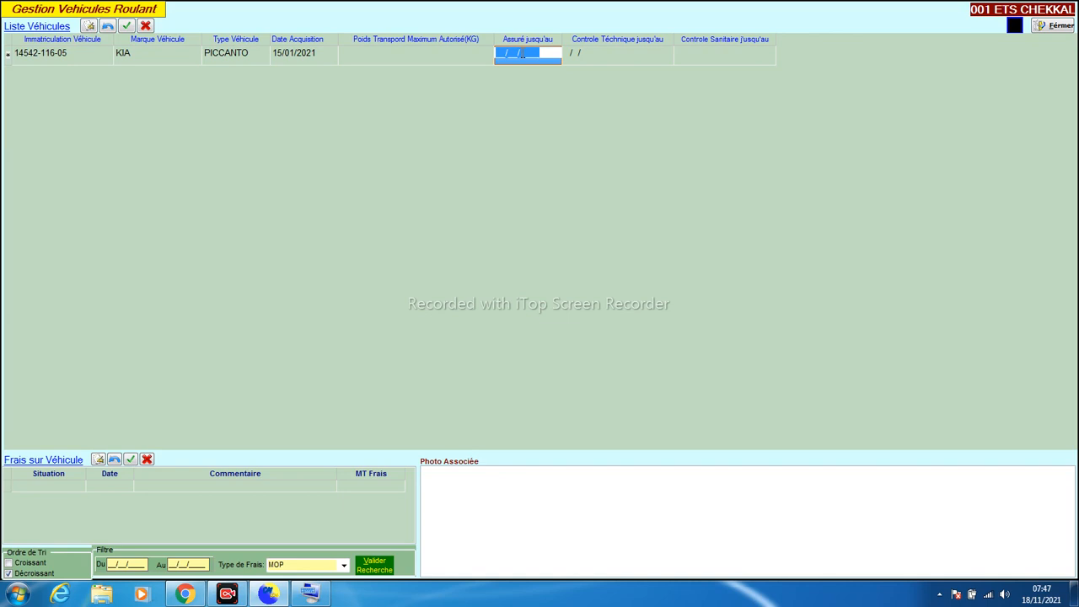
pyautogui.write('15/01/2022')
pyautogui.press('Return')
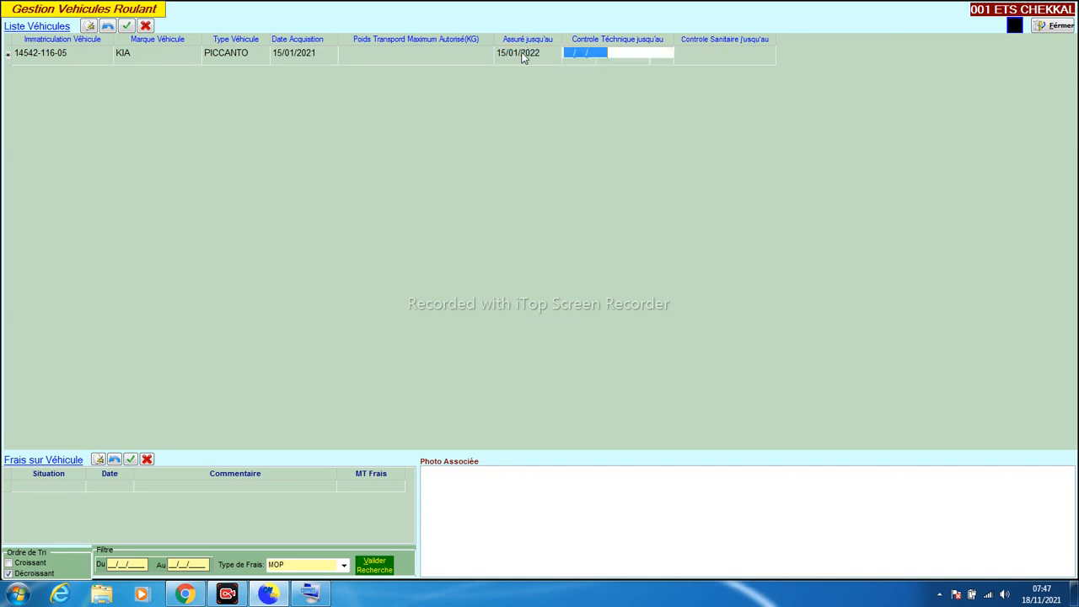
pyautogui.write('14/06/2023')
pyautogui.press('Return')
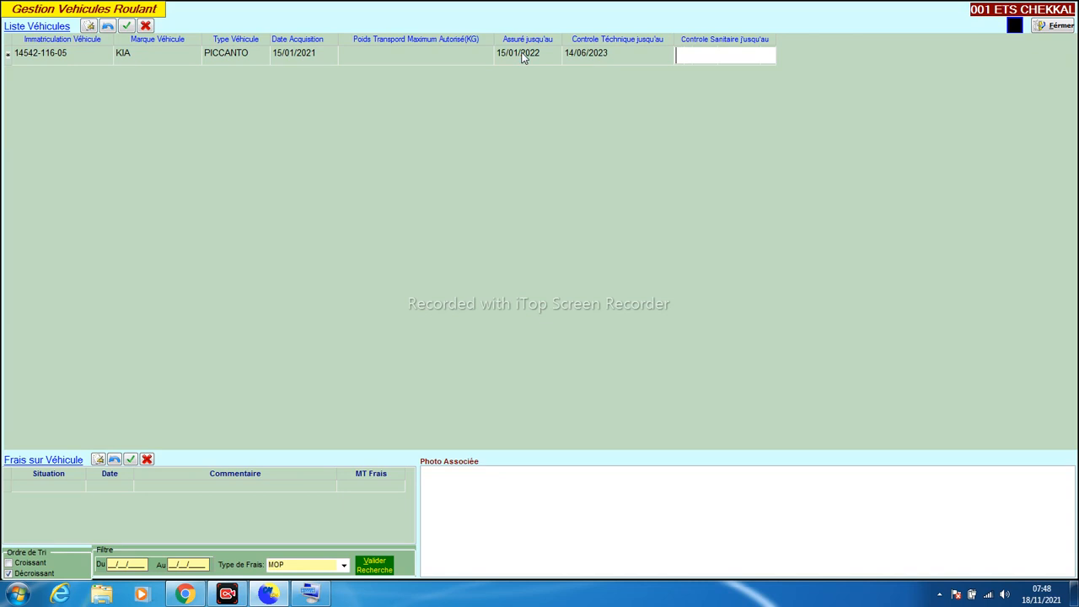
pyautogui.press('Return')
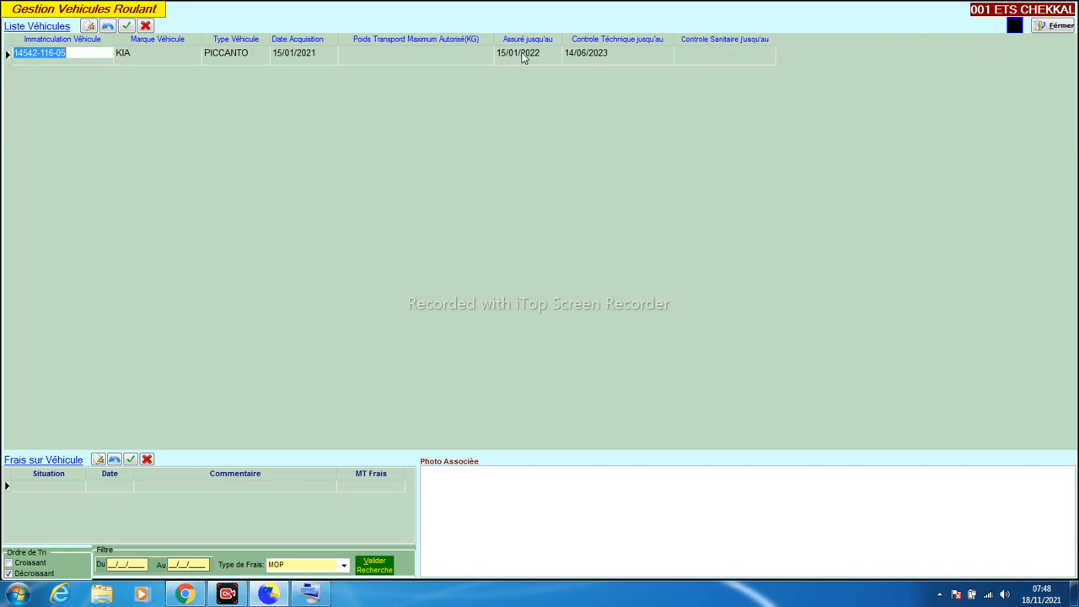
# Record a 5 000.00 VIDANGE expense commented STATION FELLA for the KIA, discarding the extra blank row
pyautogui.click(510, 506)
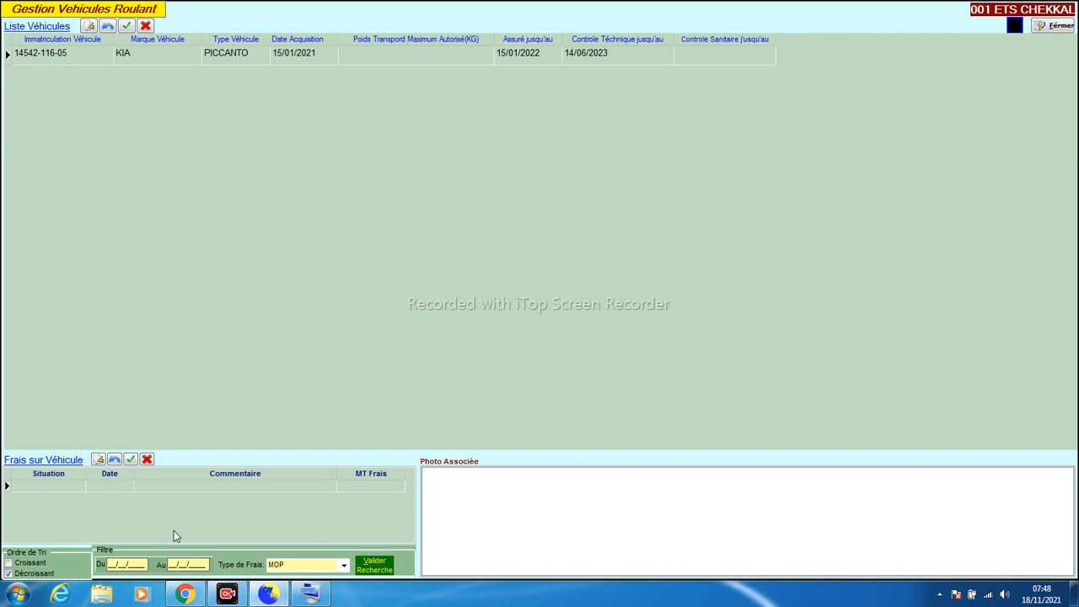
pyautogui.click(58, 487)
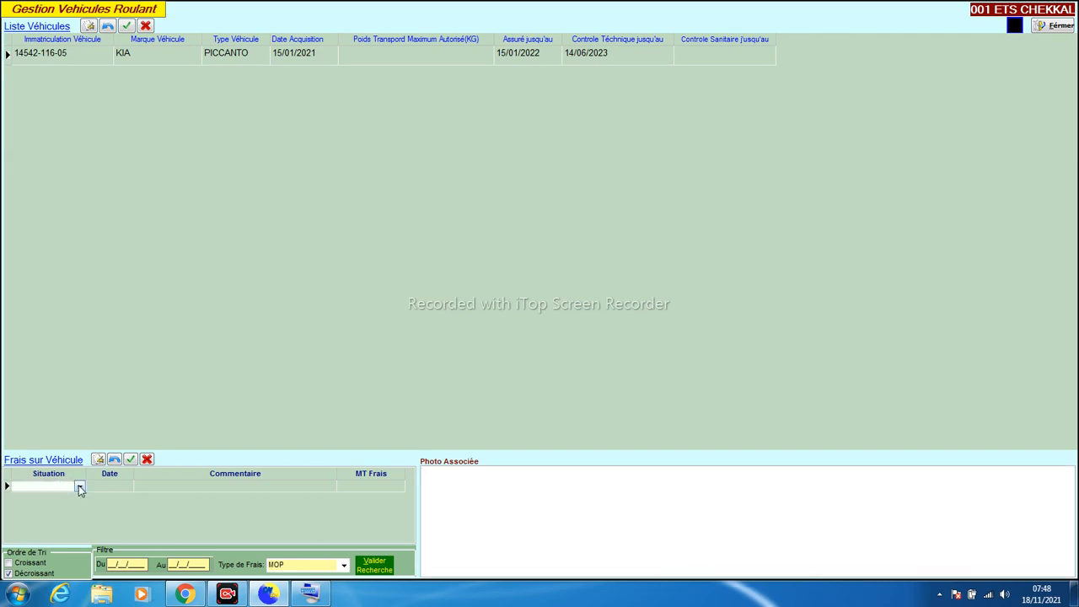
pyautogui.click(66, 54)
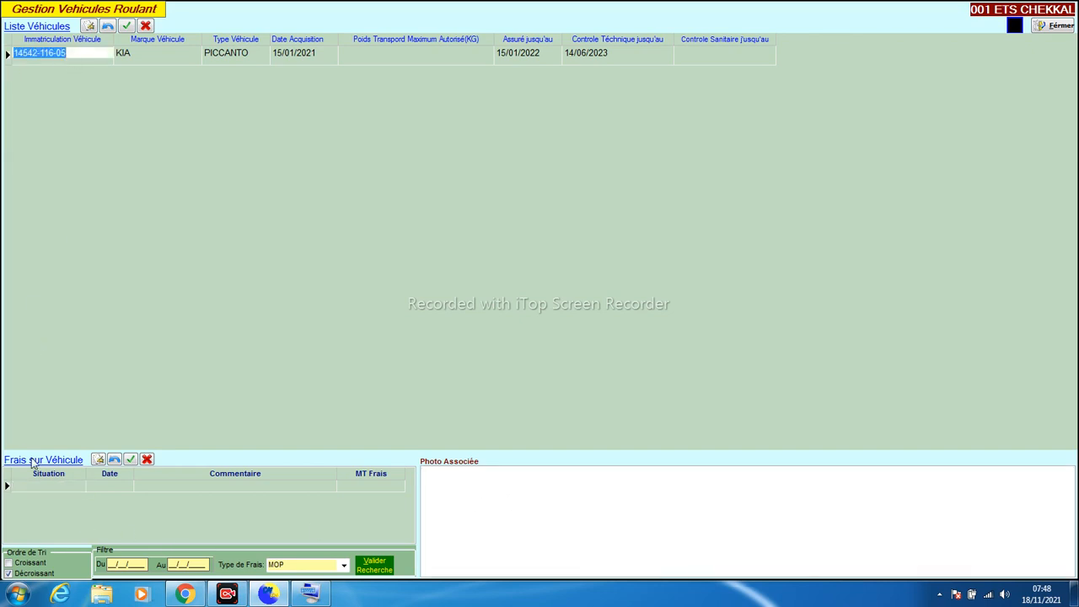
pyautogui.click(53, 486)
pyautogui.click(80, 488)
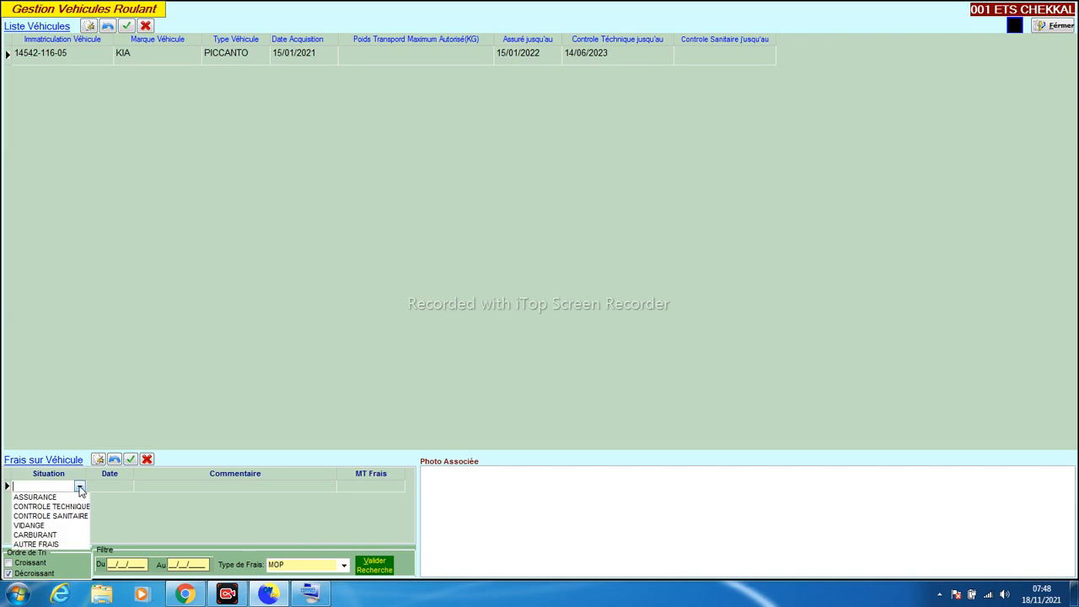
pyautogui.click(38, 525)
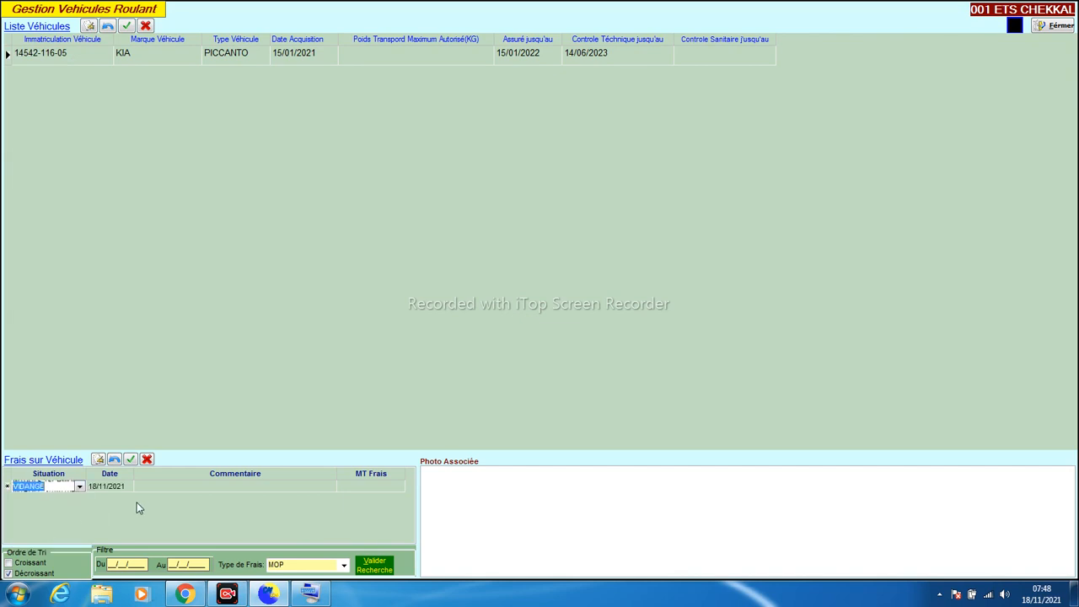
pyautogui.click(184, 492)
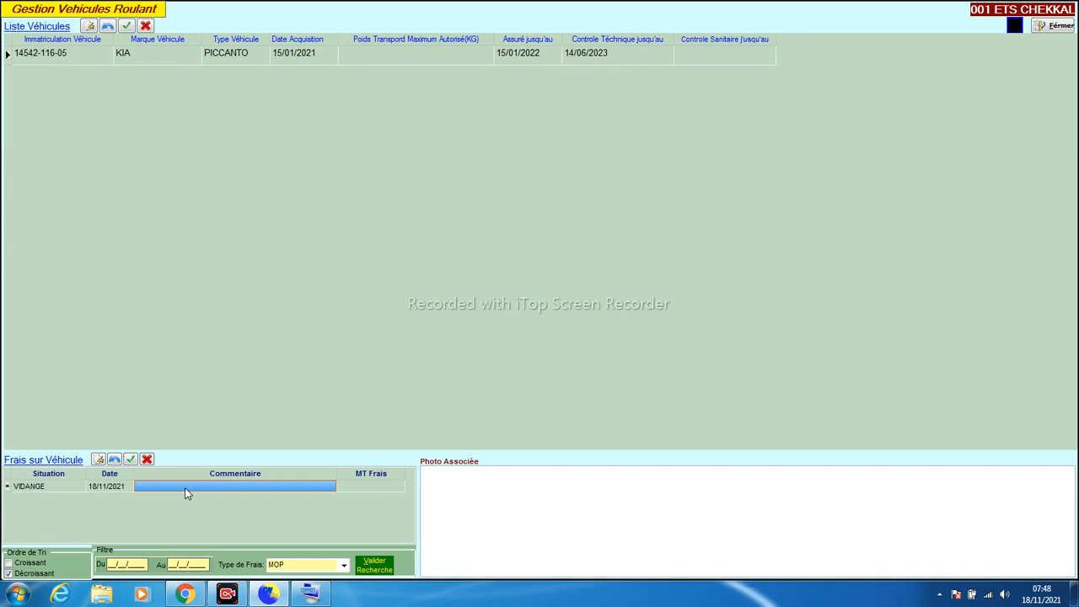
pyautogui.write('STATION ')
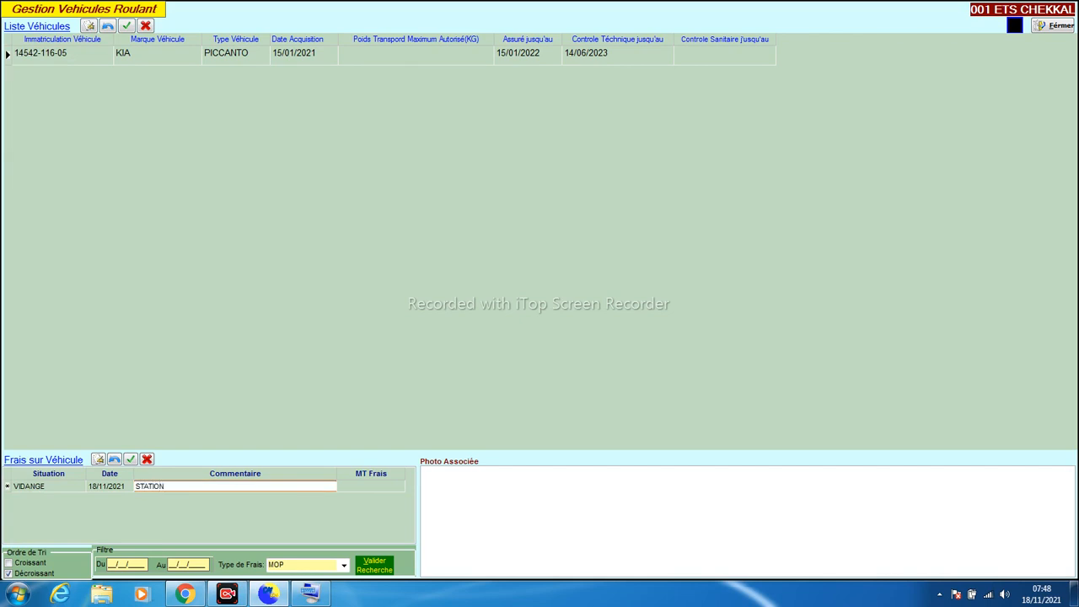
pyautogui.write('FELLA')
pyautogui.press('Tab')
pyautogui.write('5000')
pyautogui.press('Return')
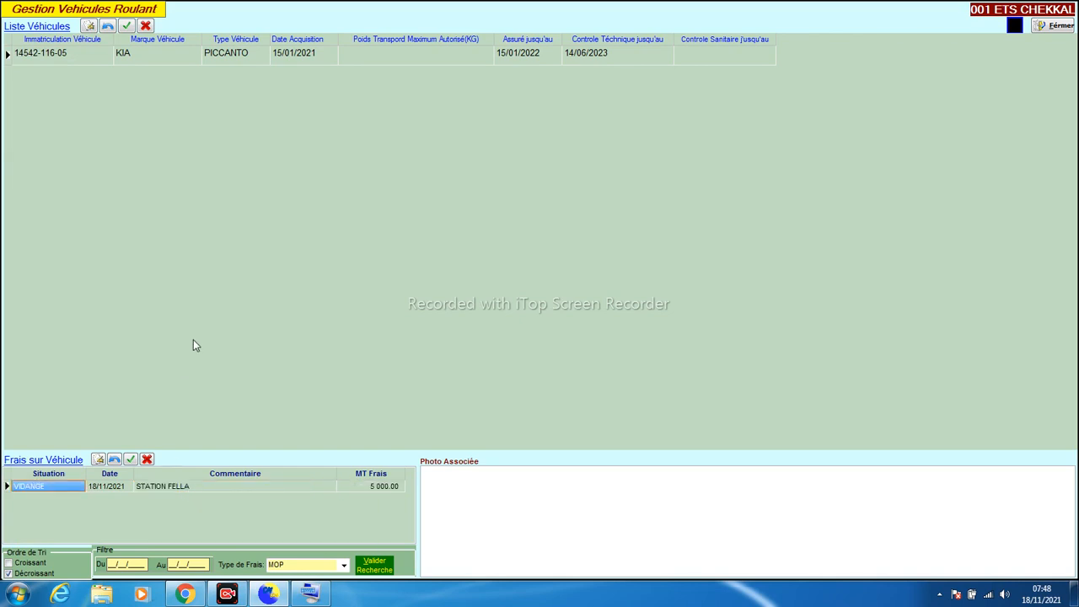
pyautogui.click(100, 460)
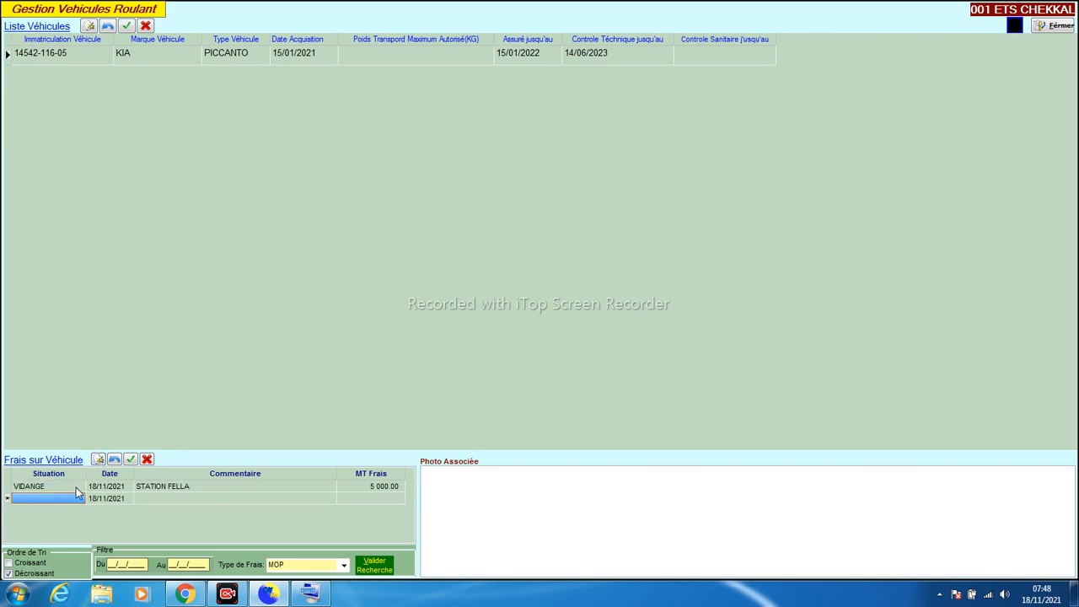
pyautogui.click(119, 461)
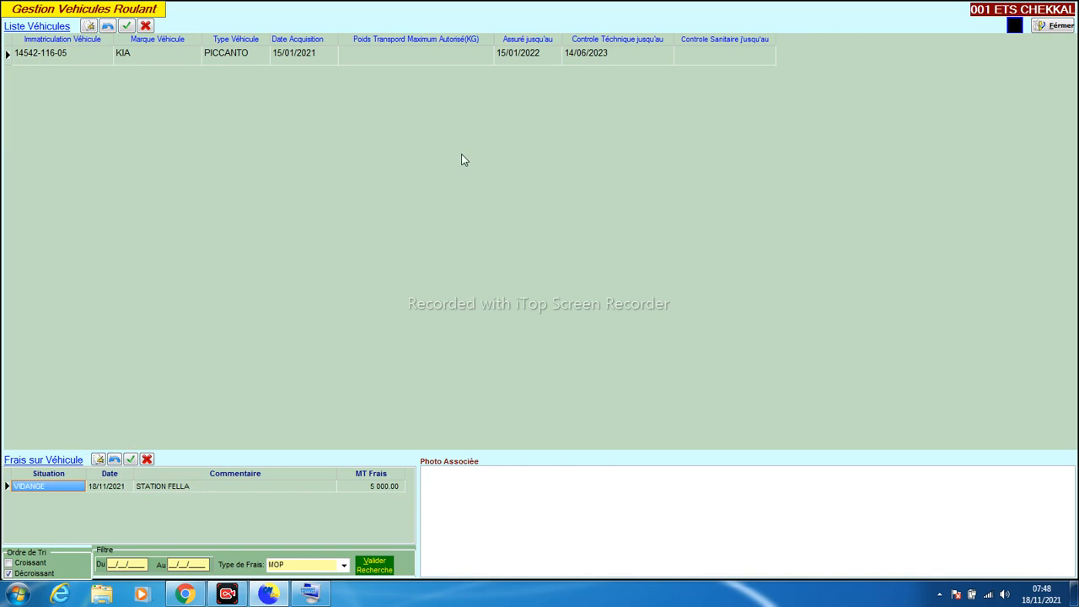
pyautogui.click(88, 25)
pyautogui.click(60, 75)
pyautogui.write('45255-410-16')
pyautogui.press('Tab')
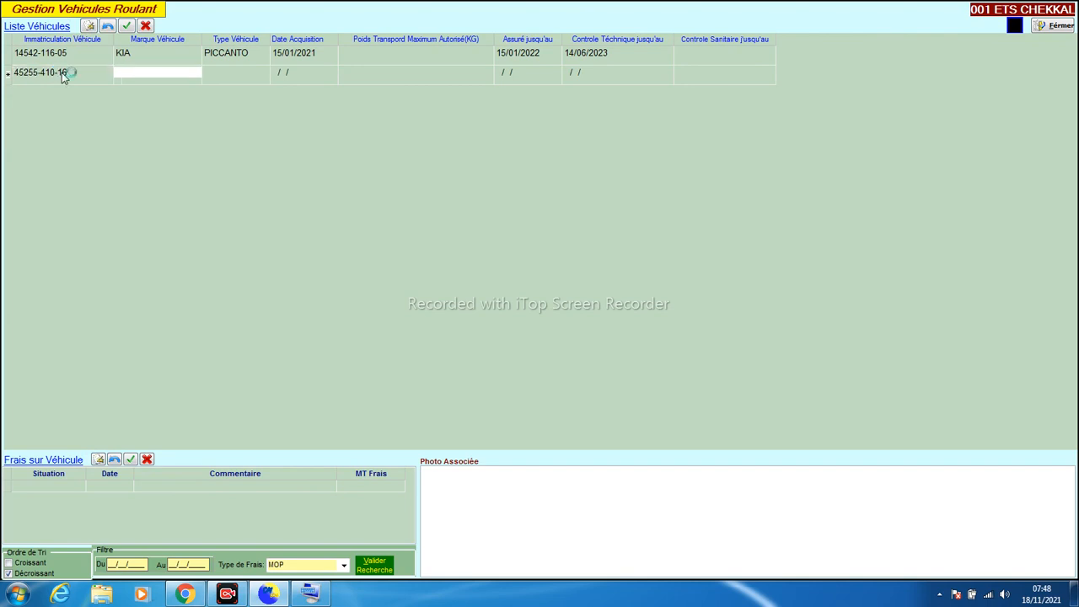
pyautogui.write('RENAUL')
pyautogui.write('LT')
pyautogui.press('Tab')
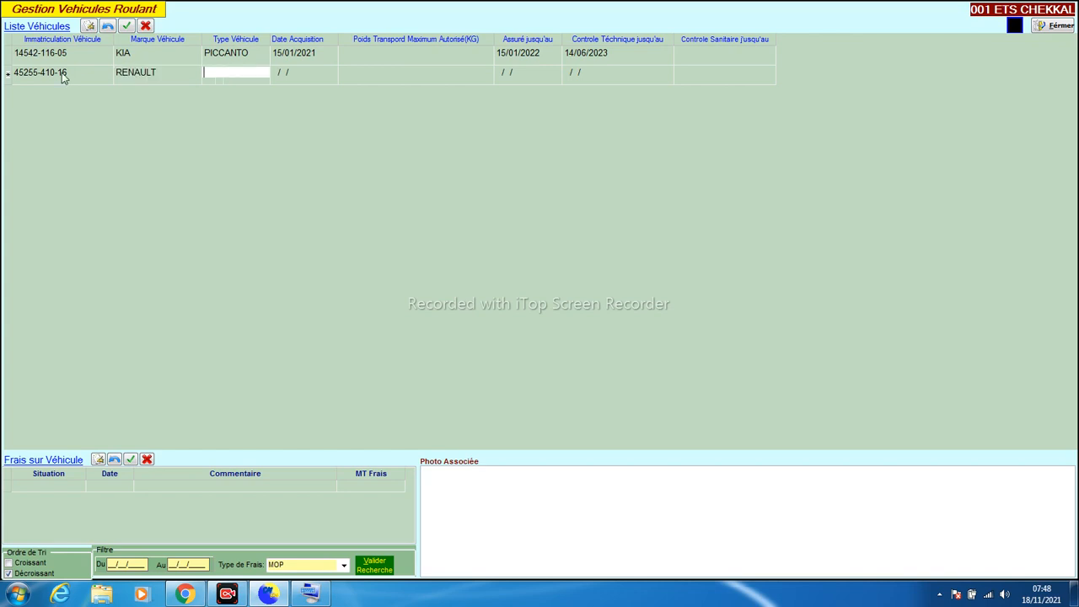
pyautogui.write('MANUM')
pyautogui.hotkey('shift', 'Left')
pyautogui.hotkey('shift', 'Left')
pyautogui.hotkey('shift', 'Left')
pyautogui.hotkey('shift', 'Left')
pyautogui.hotkey('shift', 'Left')
pyautogui.write('410')
pyautogui.press('Tab')
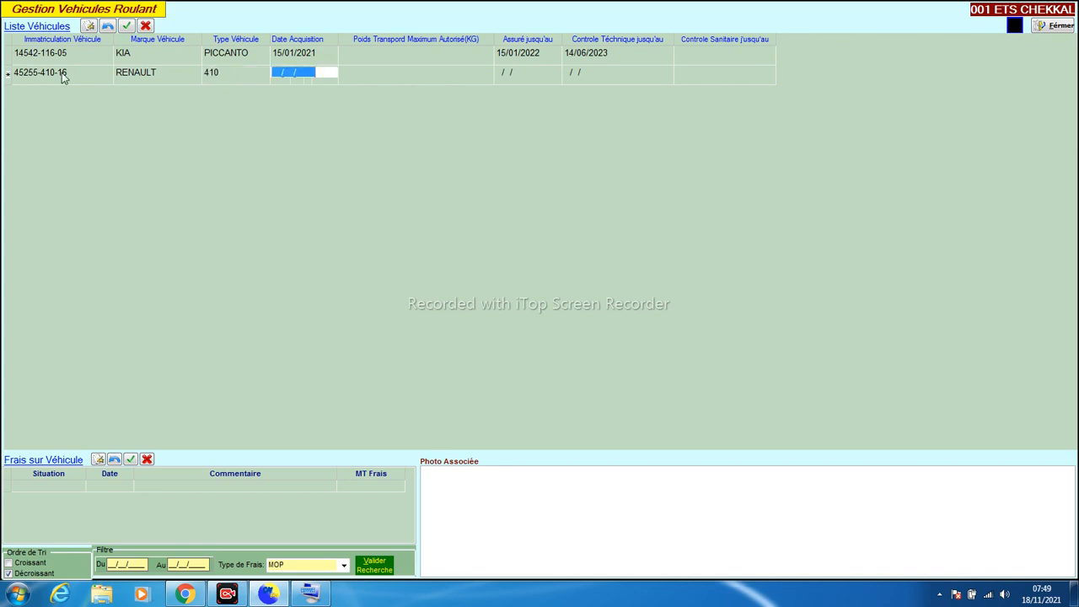
# Enter acquisition 11/01/2020, insurance until 17/09/2023 and technical inspection until 11/11/2023
pyautogui.write('11012020')
pyautogui.press('Tab')
pyautogui.press('Tab')
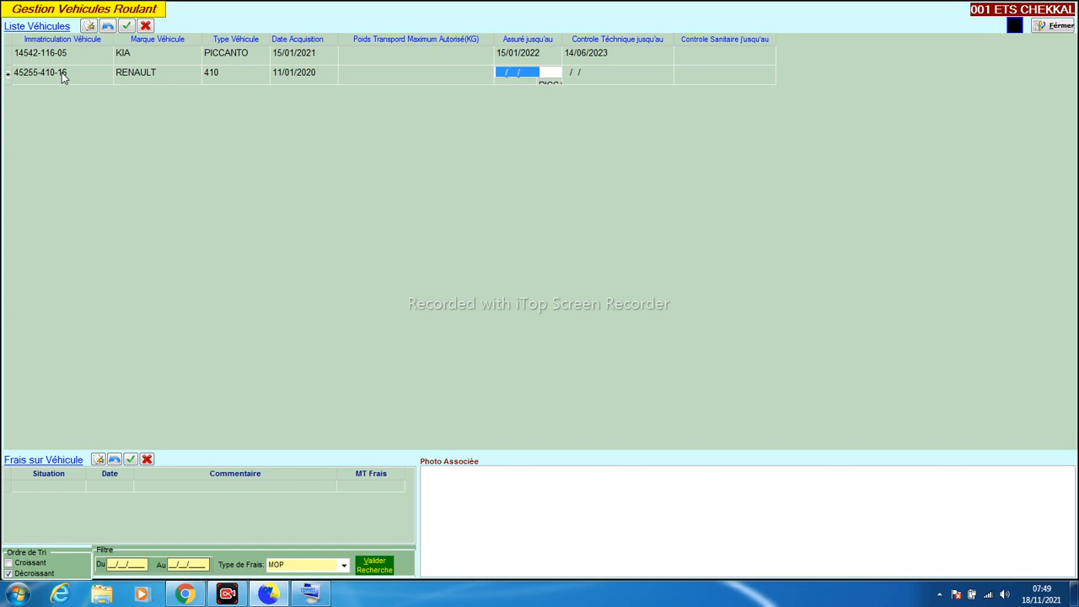
pyautogui.write('17/09/2023')
pyautogui.press('Tab')
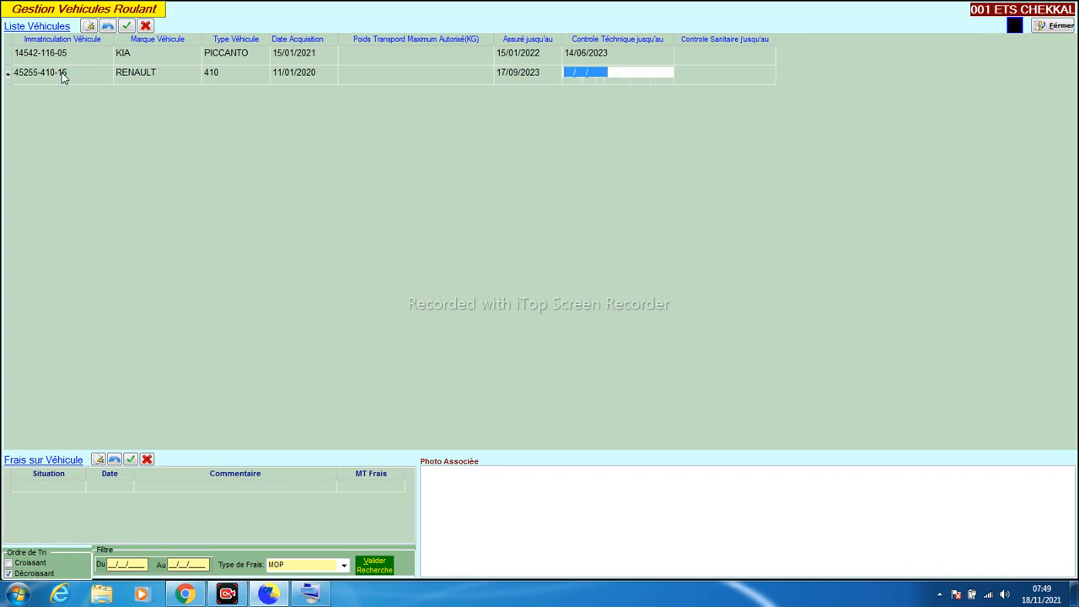
pyautogui.write('11/11/2023')
pyautogui.press('Tab')
pyautogui.press('Tab')
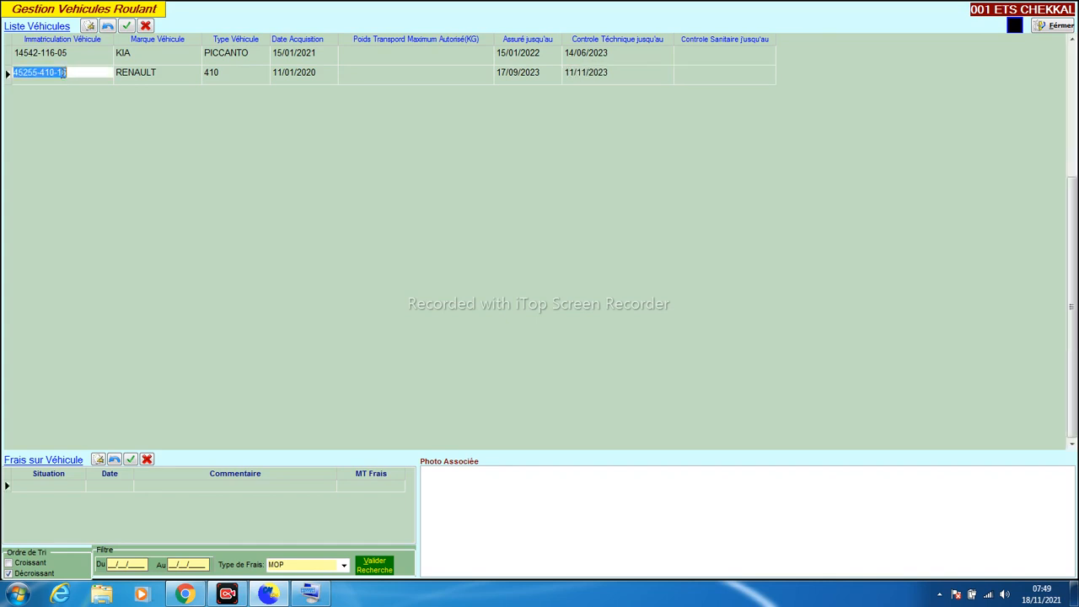
# Compare the KIA's 5 000.00 VIDANGE expense with the RENAULT's expenses, then close vehicle management
pyautogui.click(39, 59)
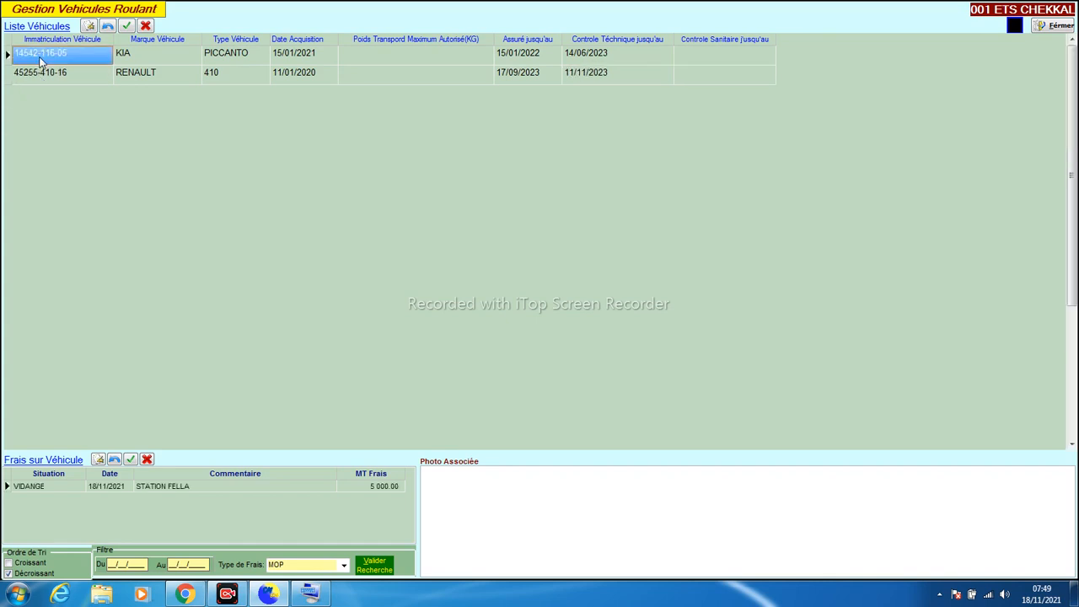
pyautogui.click(43, 76)
pyautogui.click(50, 57)
pyautogui.click(49, 78)
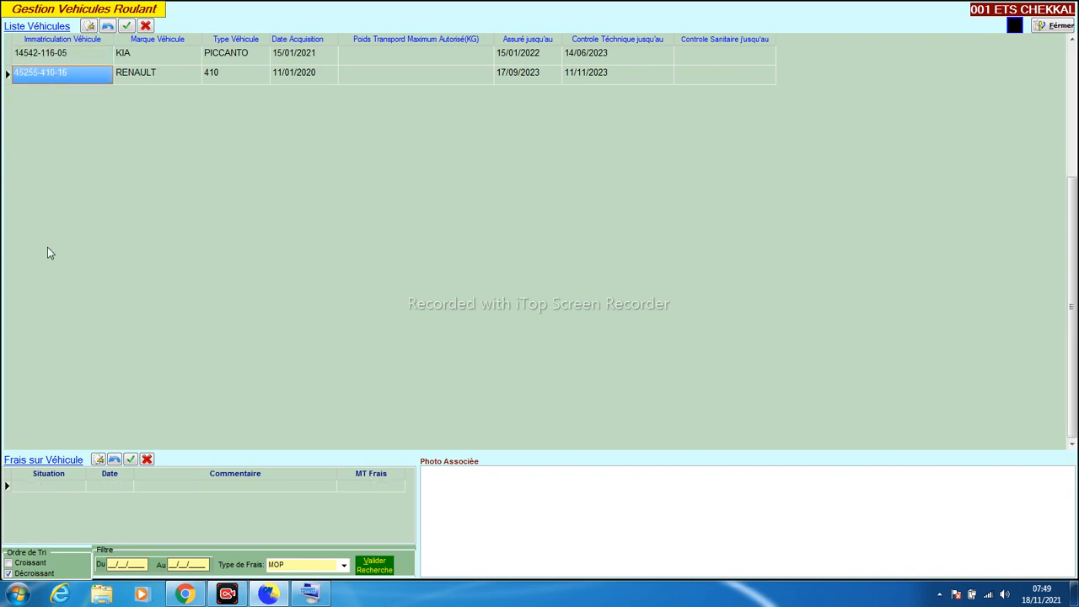
pyautogui.click(67, 56)
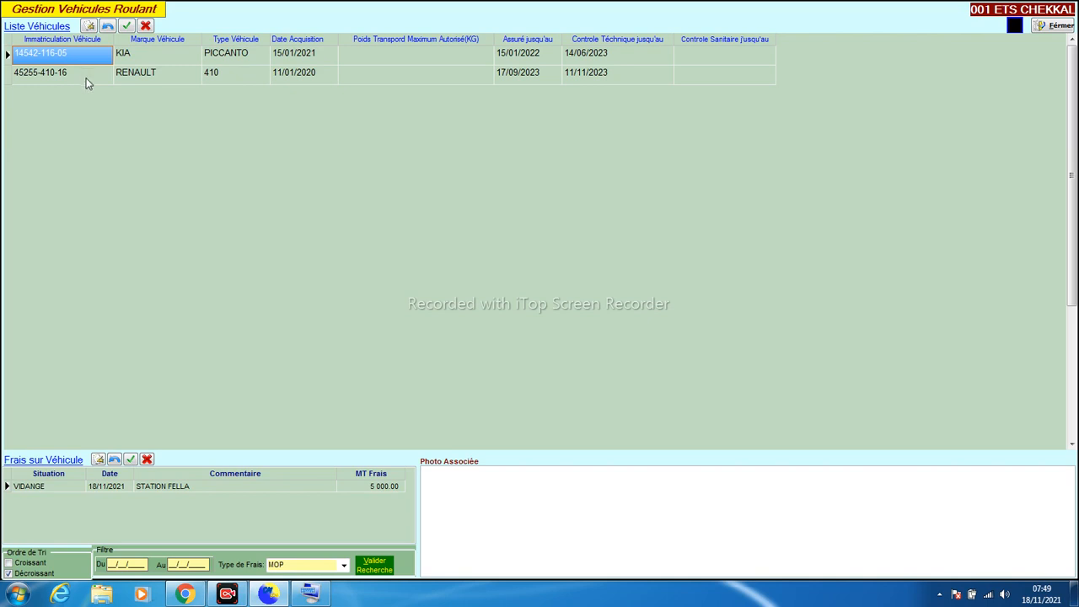
pyautogui.click(86, 78)
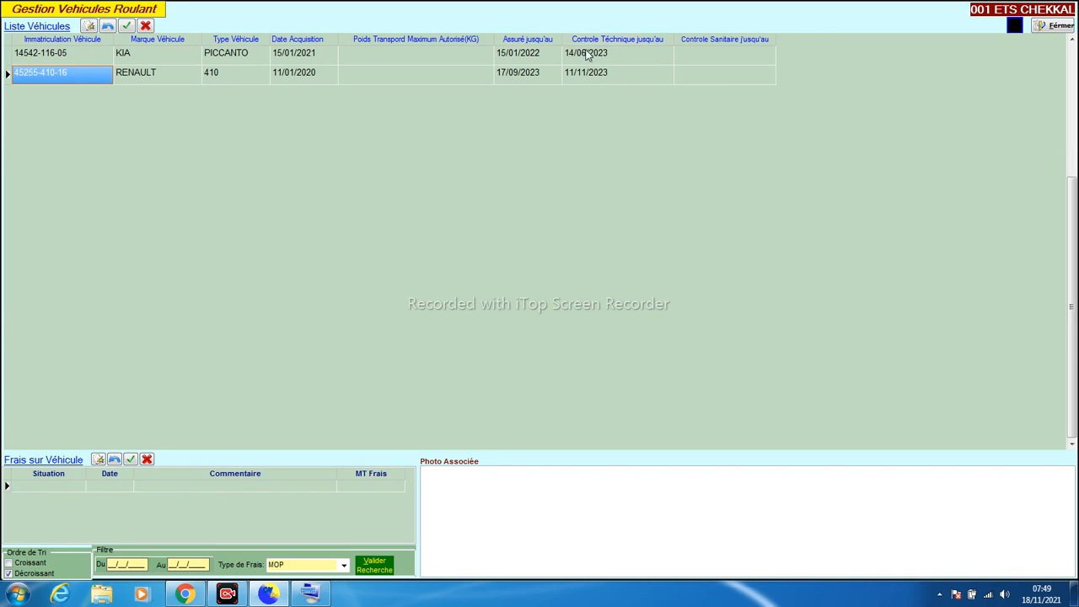
pyautogui.click(528, 57)
pyautogui.click(705, 77)
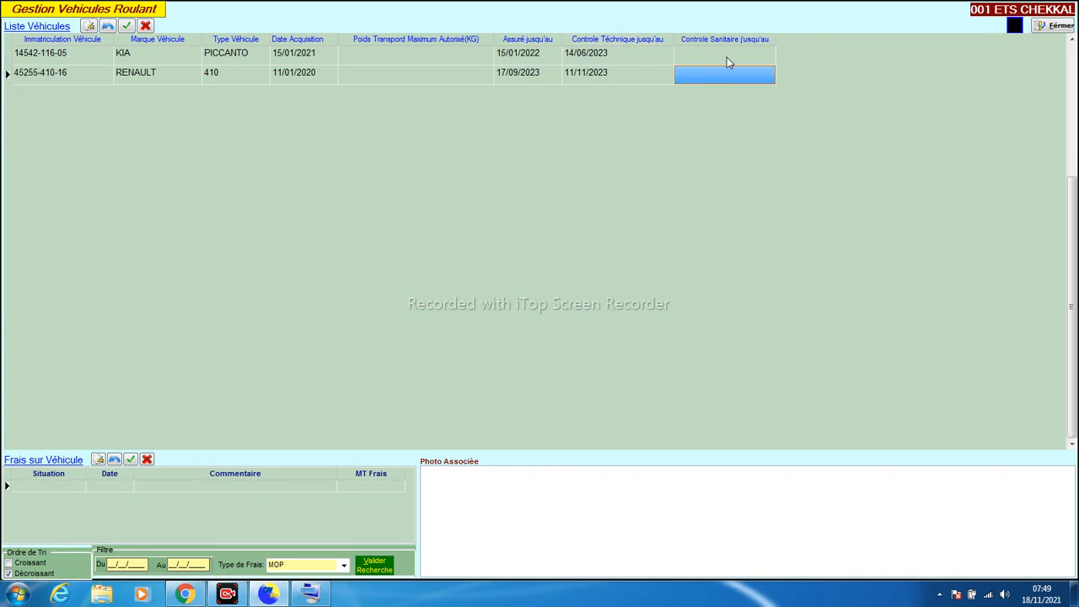
pyautogui.click(690, 59)
pyautogui.click(217, 60)
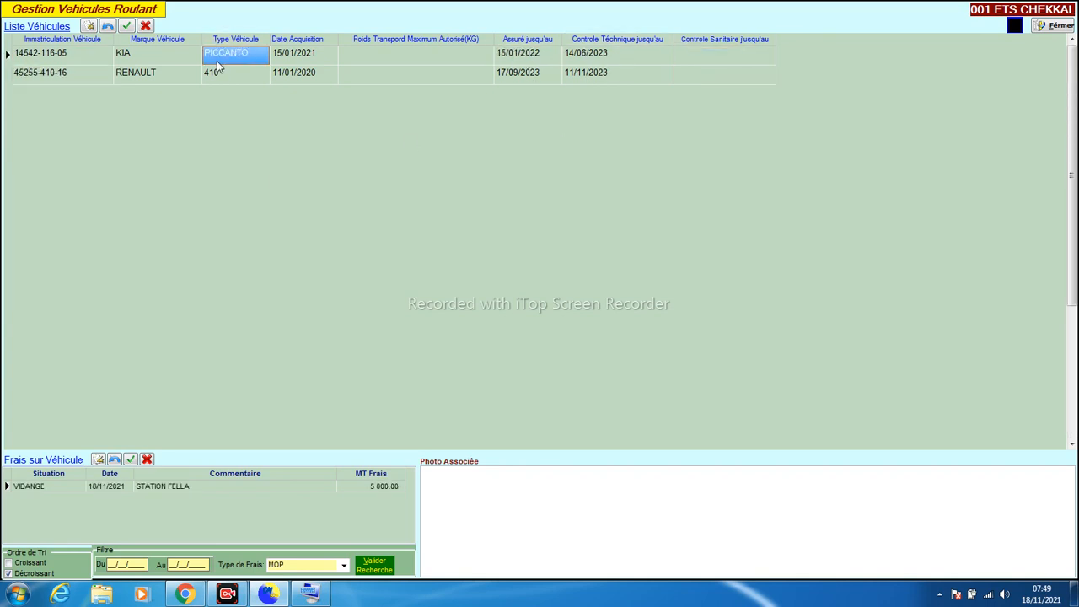
pyautogui.click(211, 79)
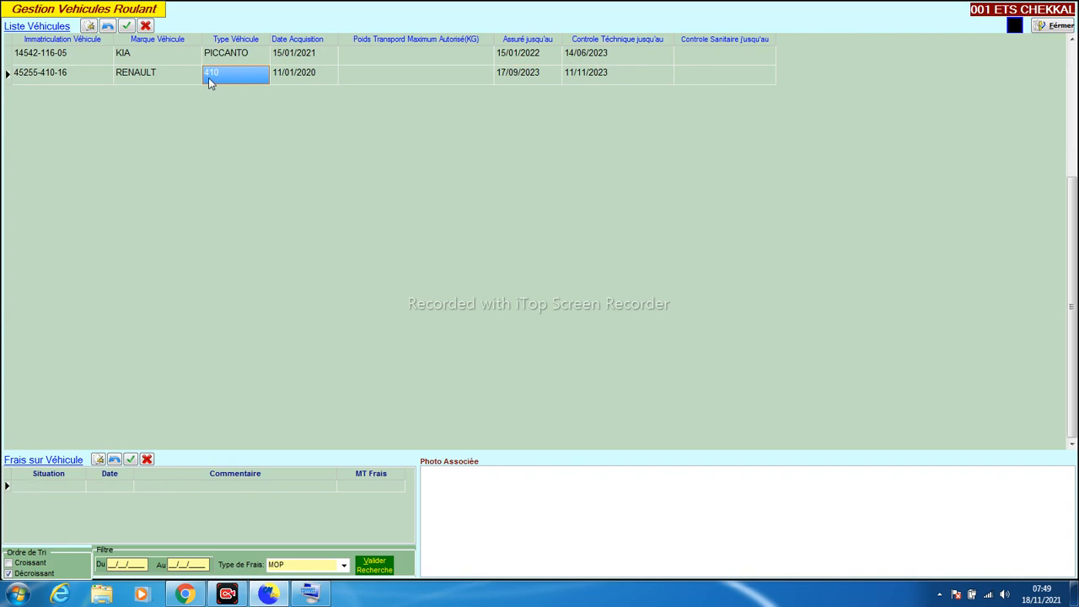
pyautogui.click(1042, 26)
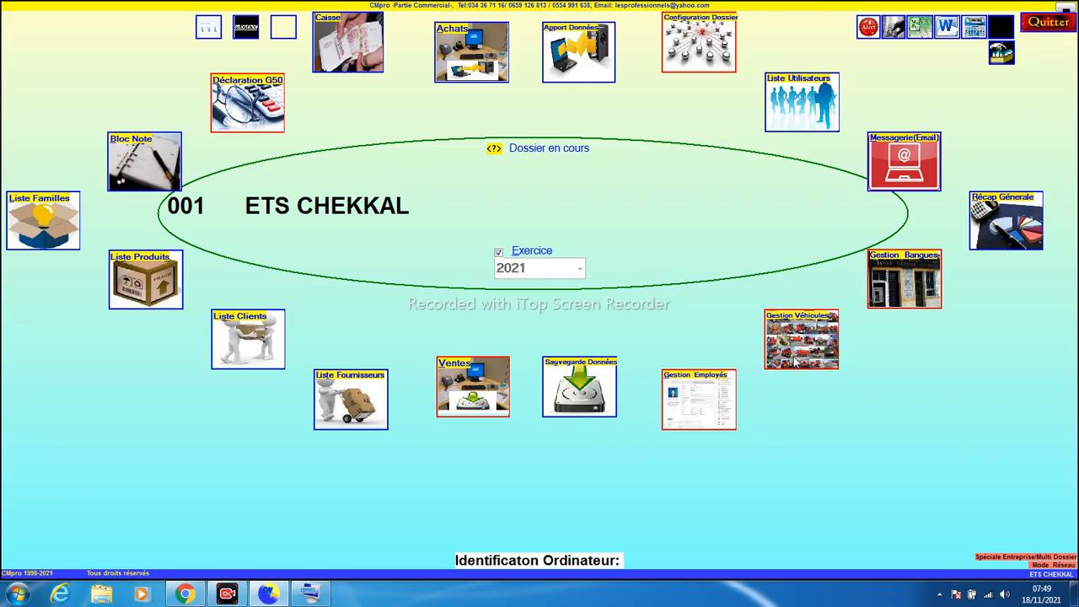
# Open Gestion Banques, select BDL as the bank, and start the first movement row
pyautogui.click(926, 285)
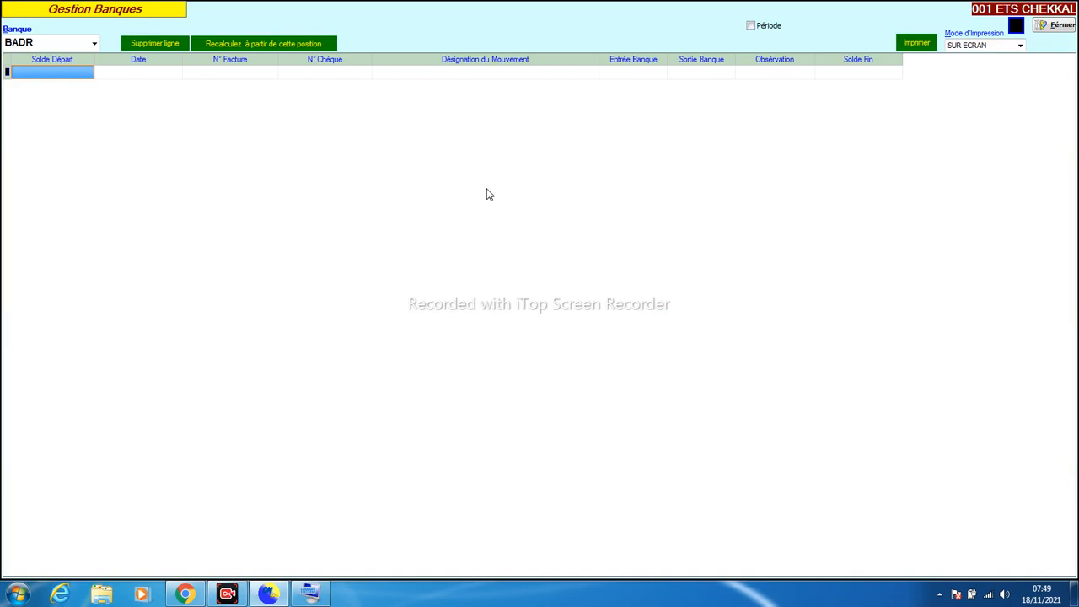
pyautogui.click(94, 45)
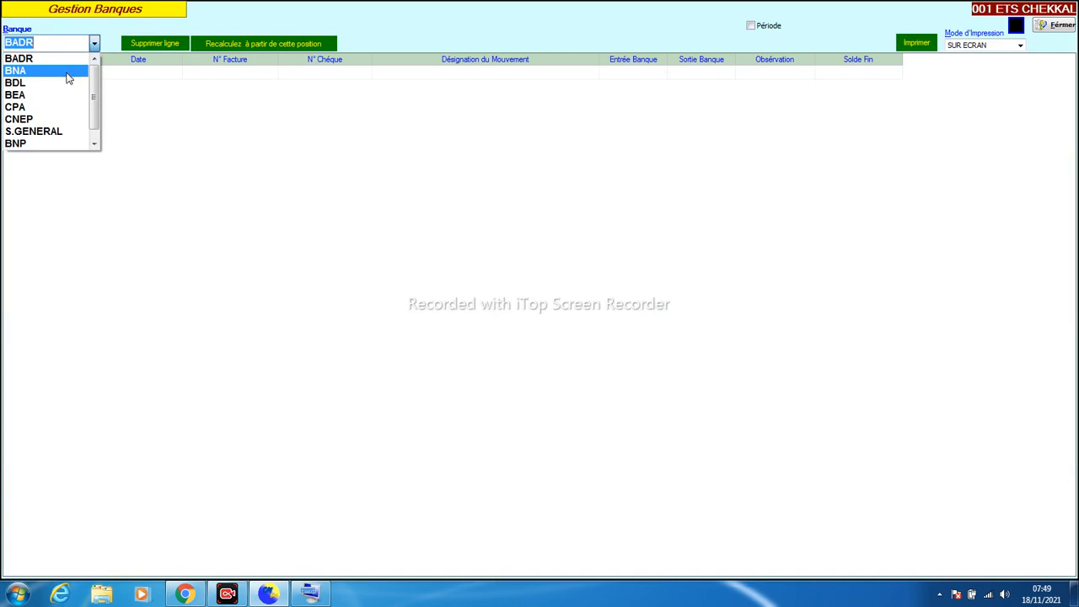
pyautogui.click(42, 85)
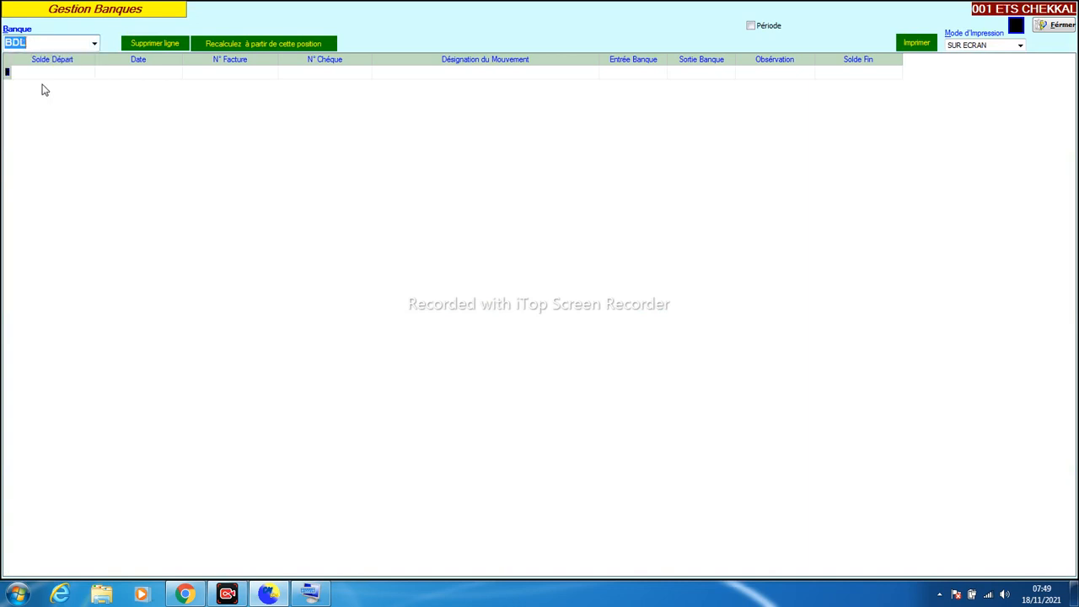
pyautogui.click(139, 73)
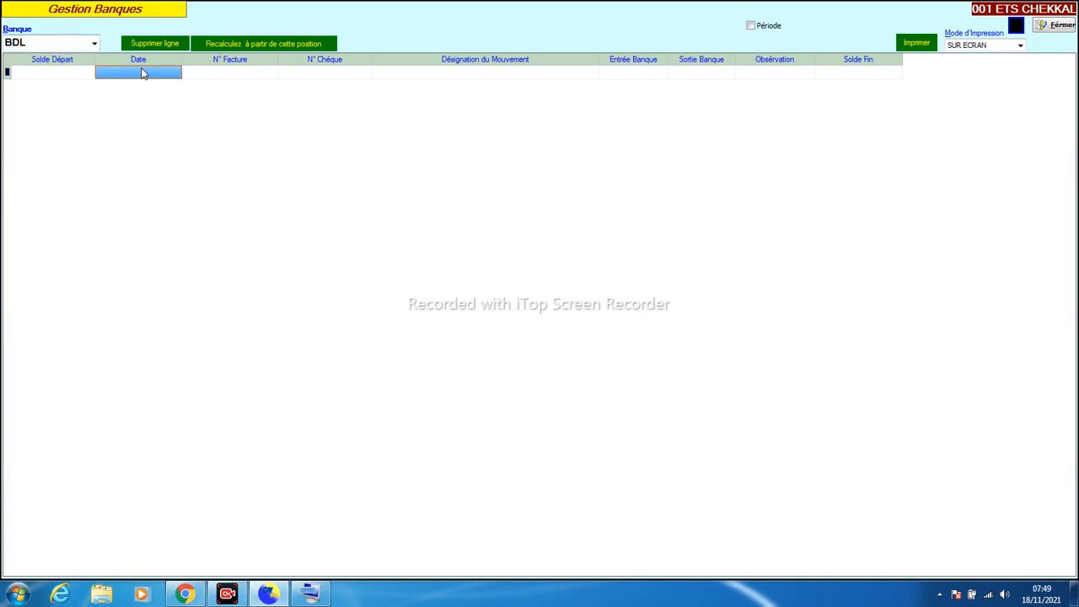
pyautogui.click(413, 76)
# Enter a SOLDE DEPART row with 45 000 in Entrée Banque
pyautogui.write('SOLDE DEP')
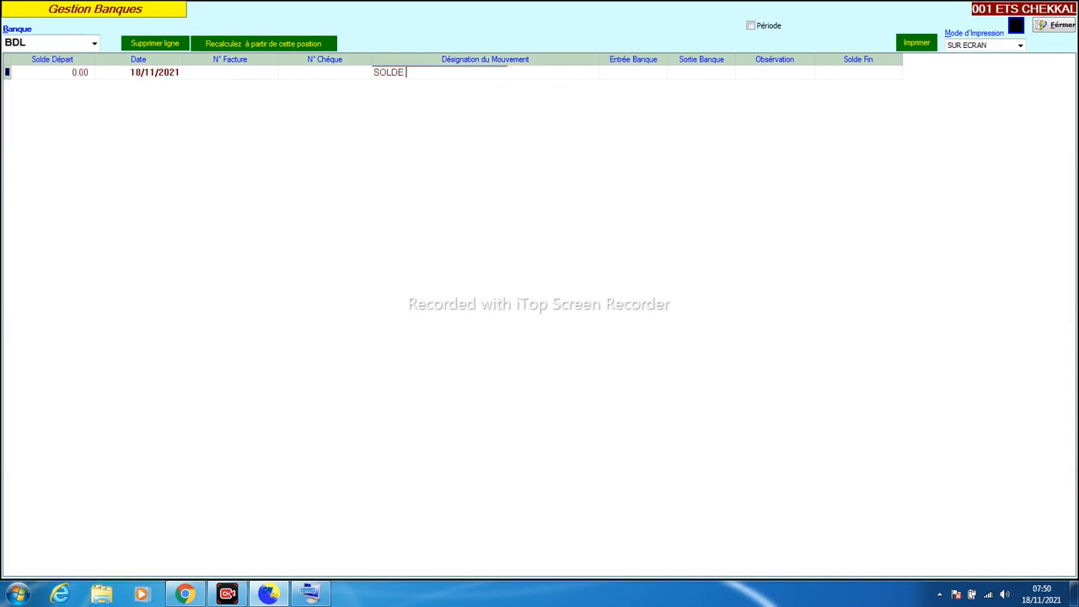
pyautogui.write('RT')
pyautogui.press('Return')
pyautogui.write('45000')
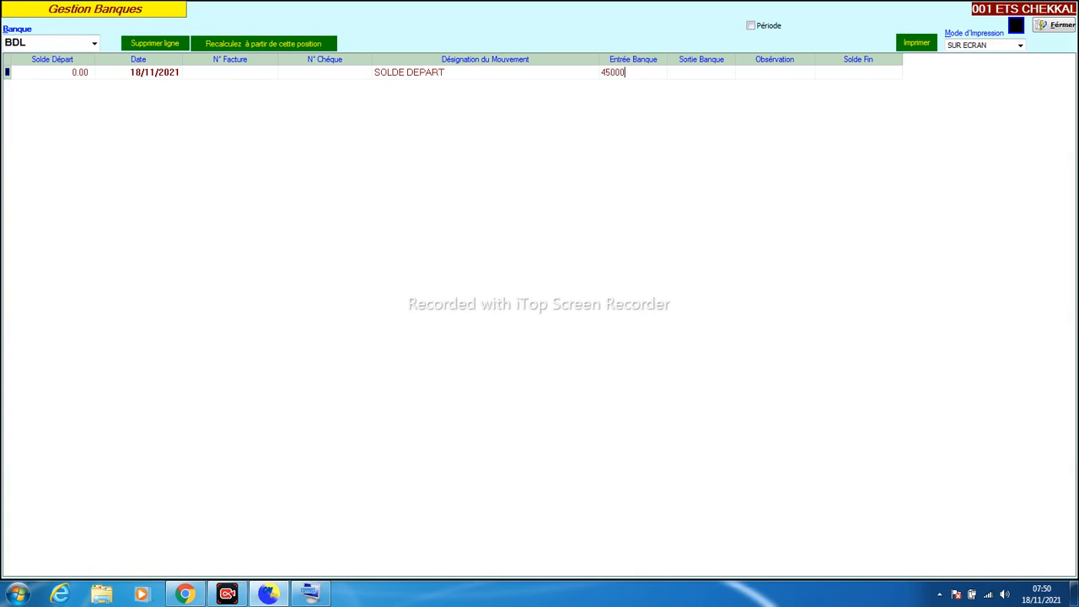
pyautogui.press('Return')
pyautogui.press('Return')
pyautogui.press('Return')
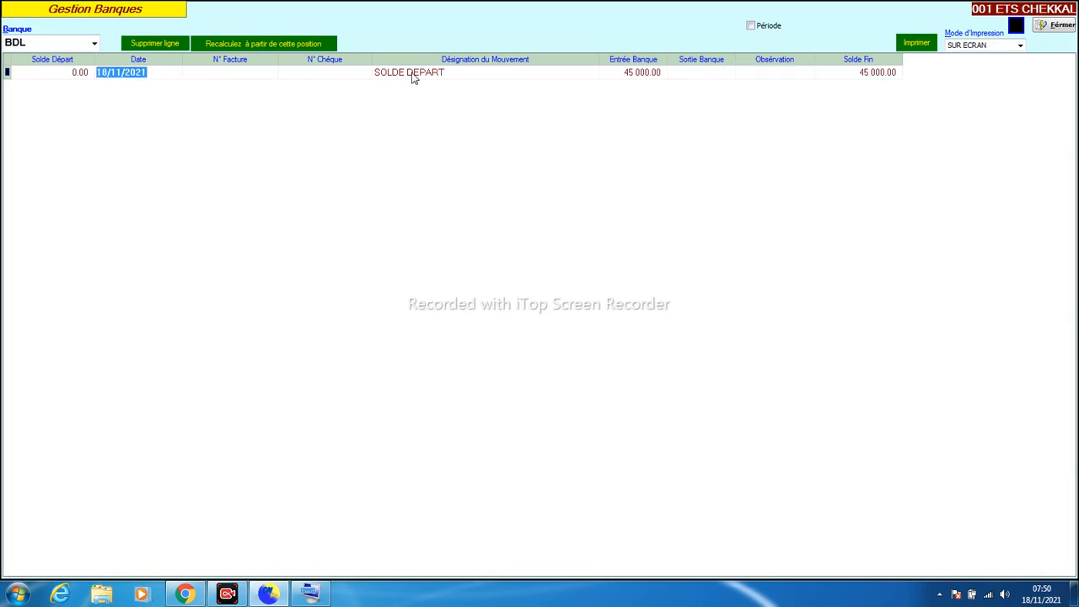
pyautogui.press('Return')
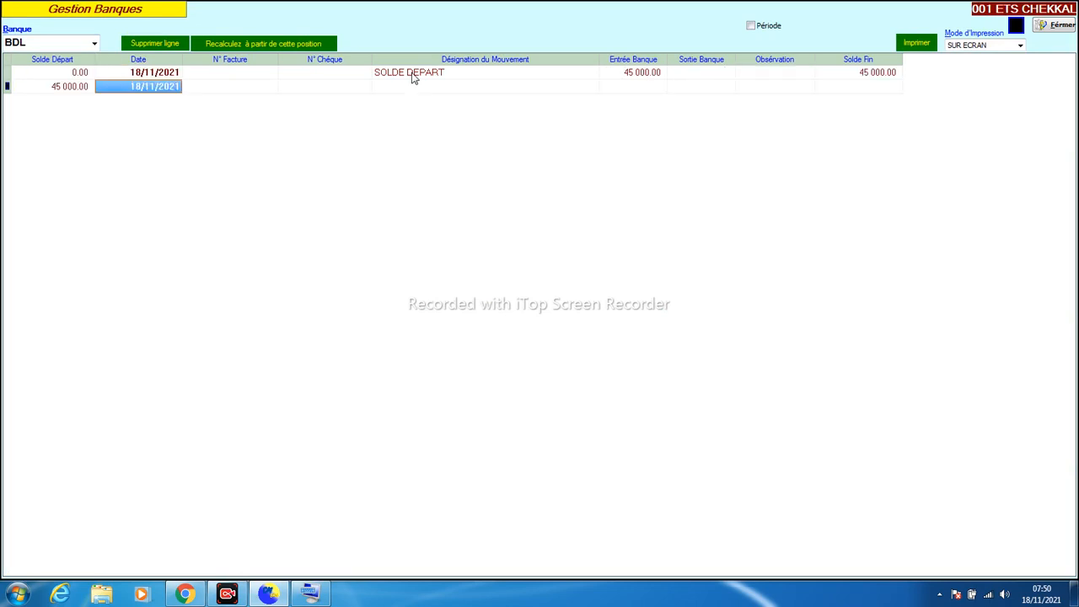
pyautogui.press('Return')
pyautogui.press('Return')
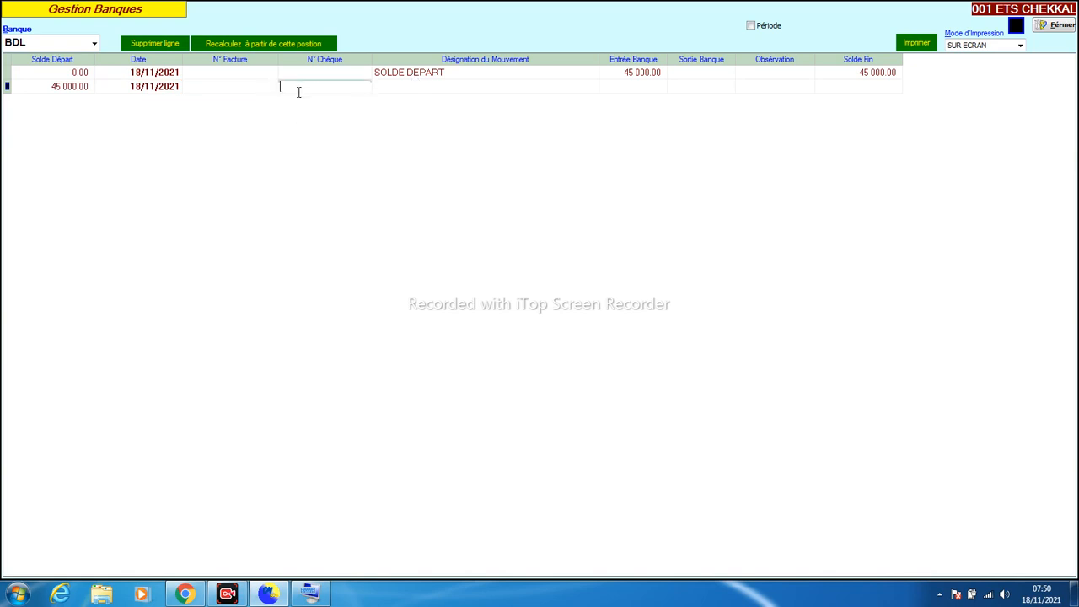
# Add cheque 15544554 for FOURNISSEUR DALIL with 800 000 in Sortie Banque
pyautogui.write('15544554')
pyautogui.press('Return')
pyautogui.write('FOURNISSEUR')
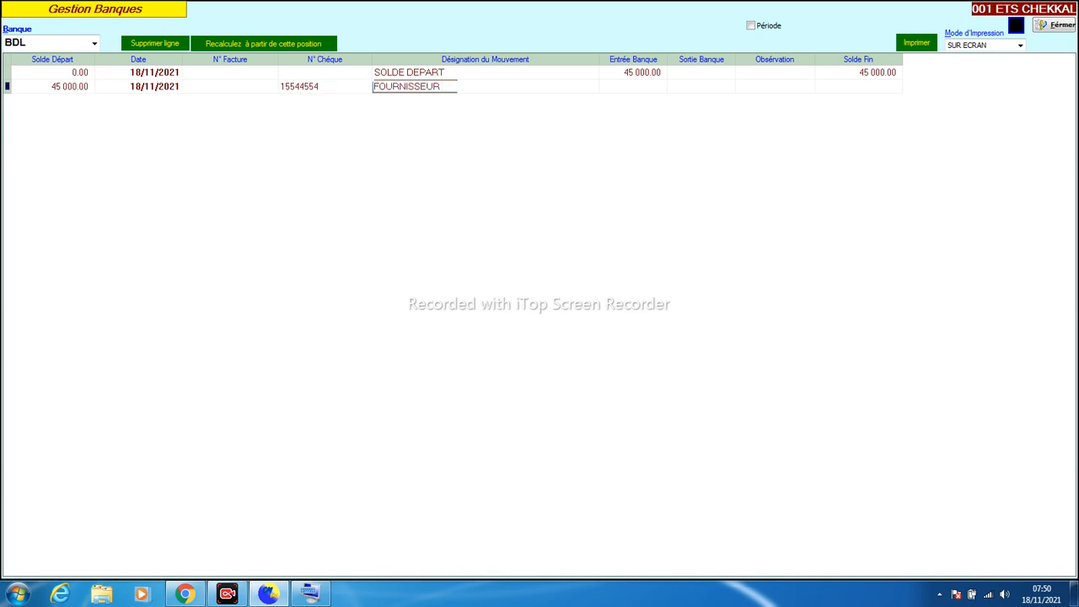
pyautogui.write(' DALIL')
pyautogui.press('Return')
pyautogui.press('Return')
pyautogui.write('30000')
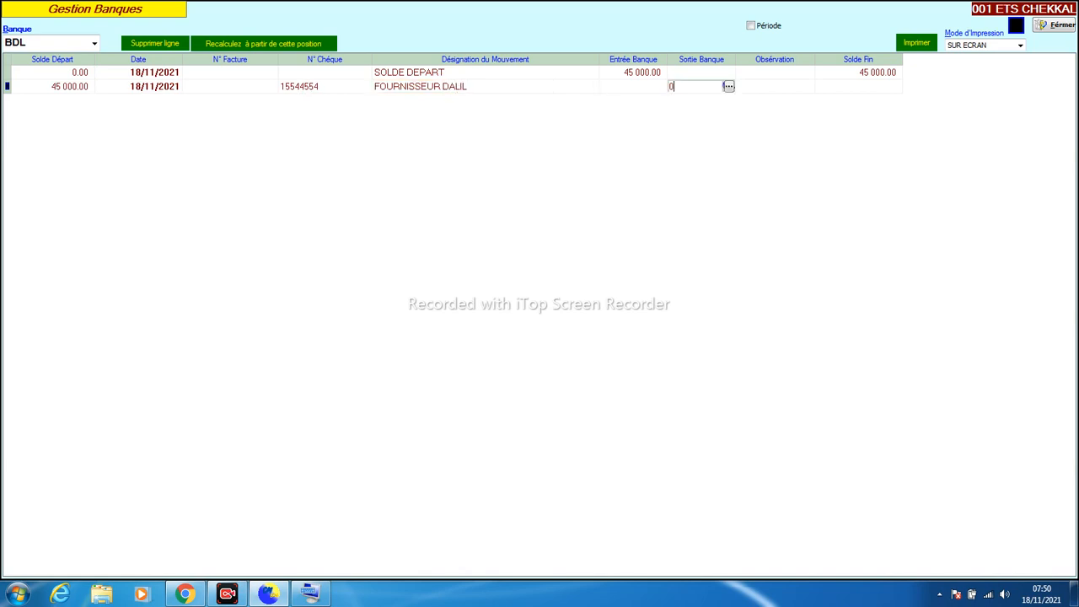
pyautogui.press('Return')
pyautogui.write('800000')
pyautogui.press('Return')
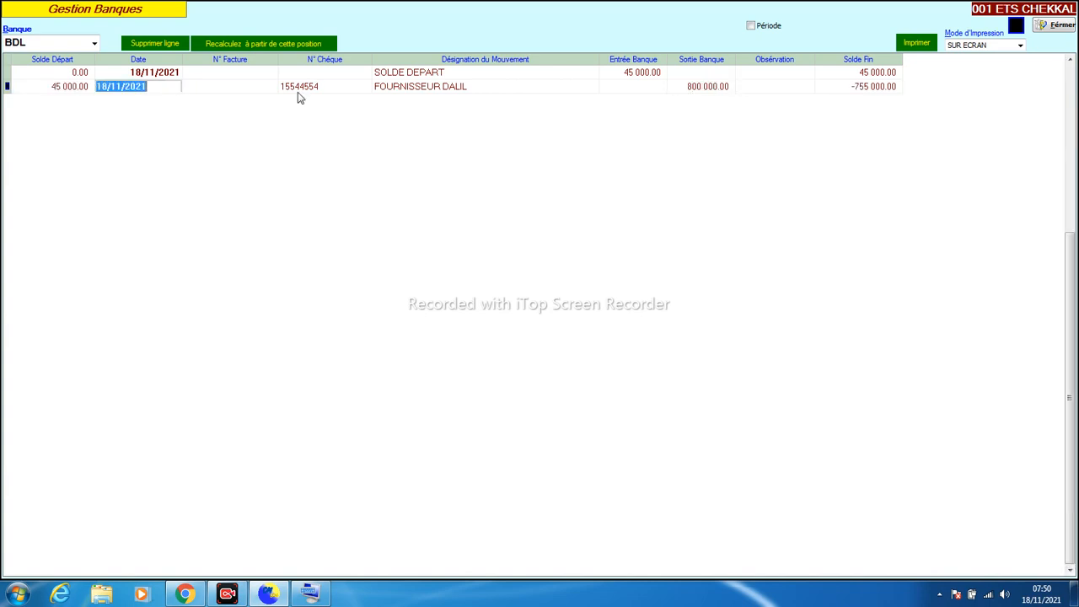
# Check the -755 000.00 closing balance and entries, then switch to the S.GENERAL bank
pyautogui.click(849, 95)
pyautogui.click(750, 90)
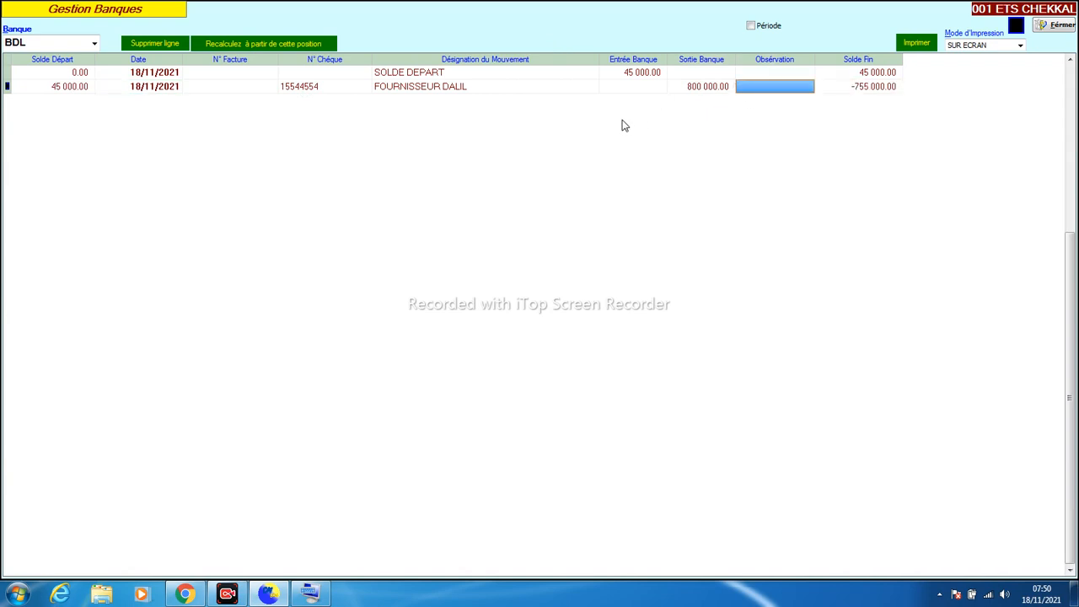
pyautogui.click(609, 86)
pyautogui.click(602, 76)
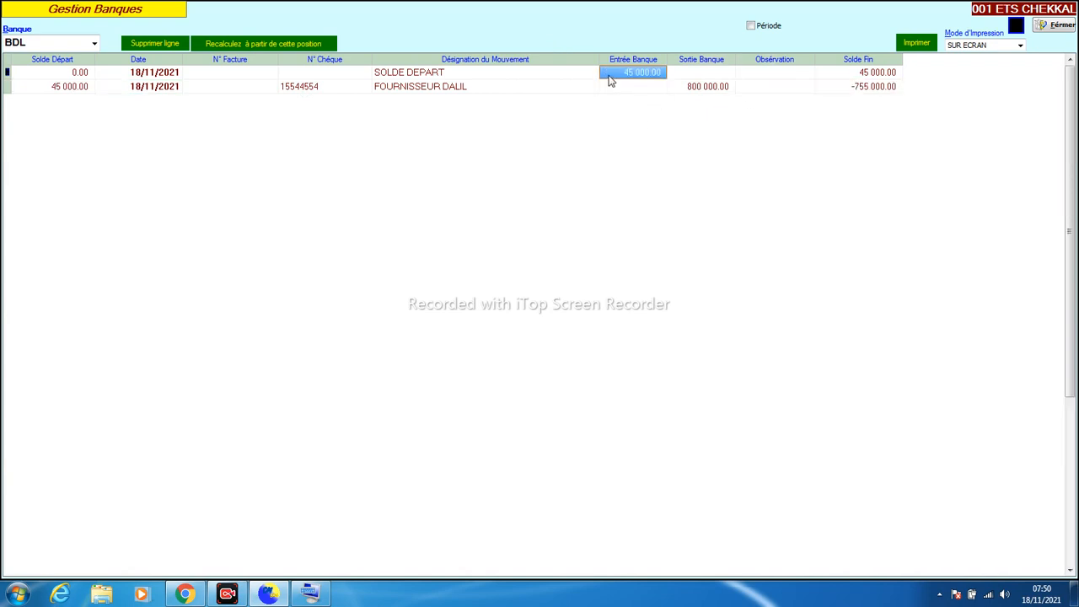
pyautogui.click(511, 83)
pyautogui.click(510, 76)
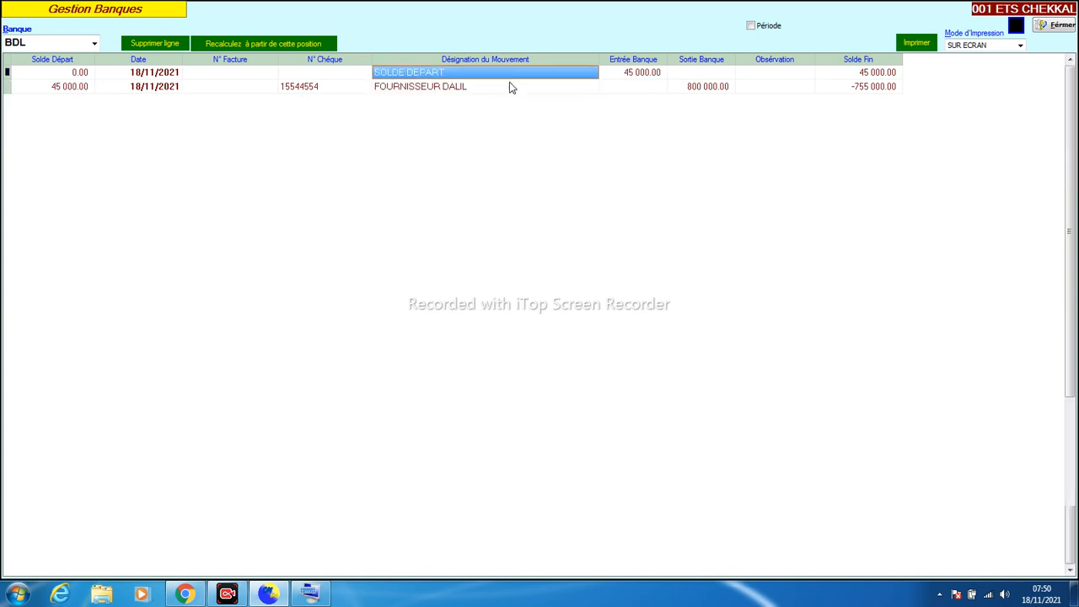
pyautogui.click(509, 81)
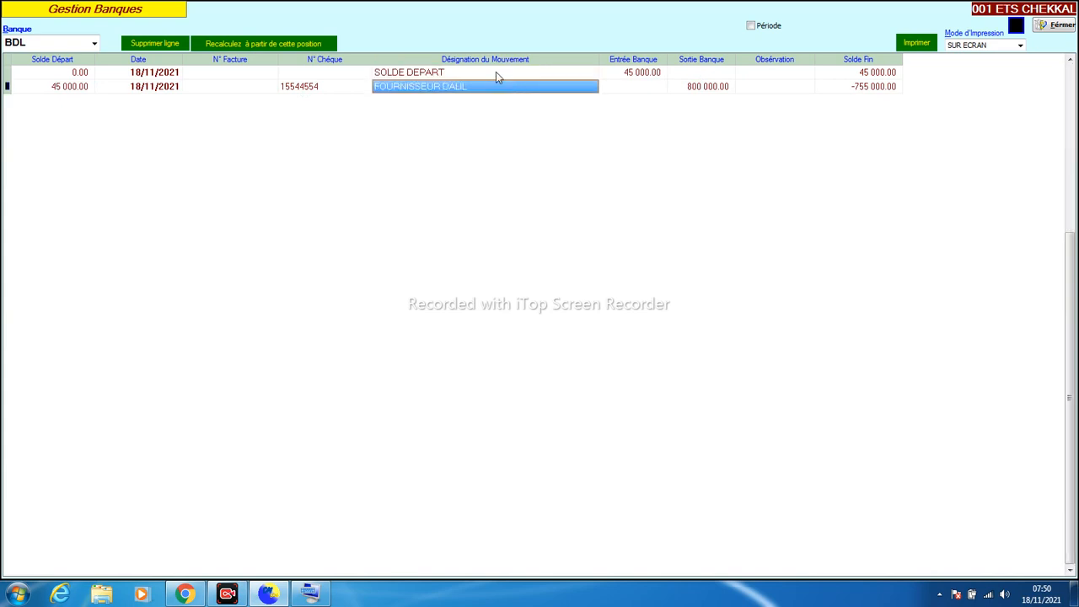
pyautogui.click(94, 44)
pyautogui.click(67, 127)
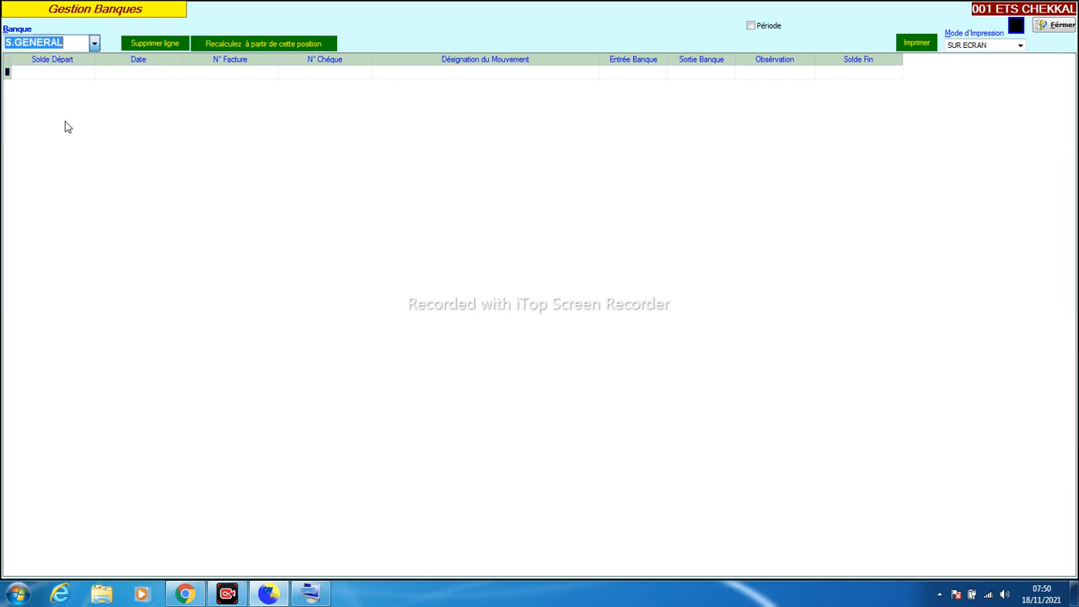
# Close Gestion Banques from S.GENERAL's empty ledger, returning to the dossier 001 main menu
pyautogui.click(69, 76)
pyautogui.click(141, 74)
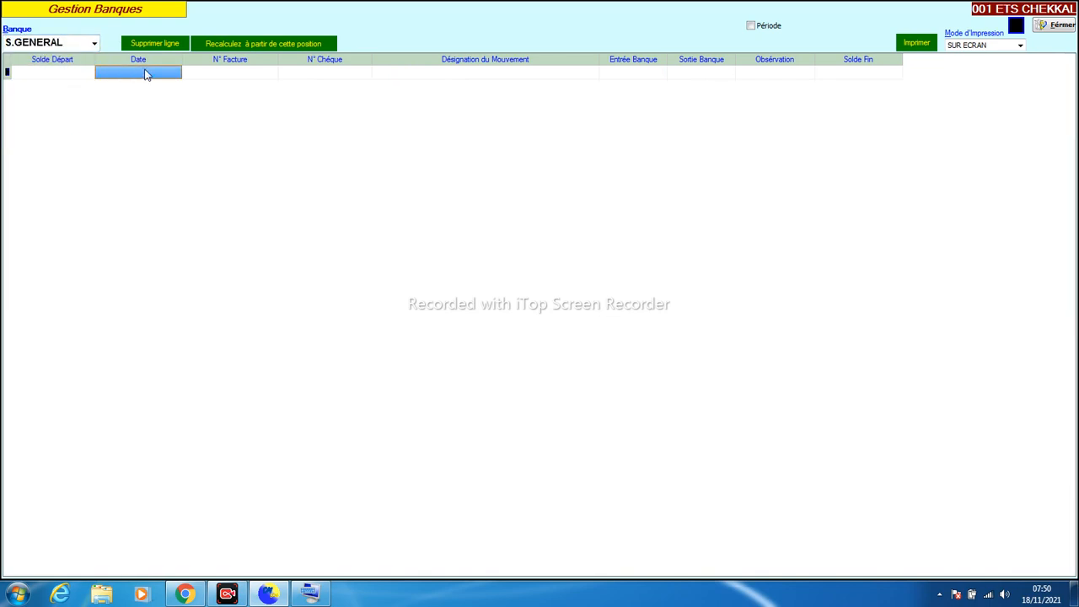
pyautogui.click(1048, 28)
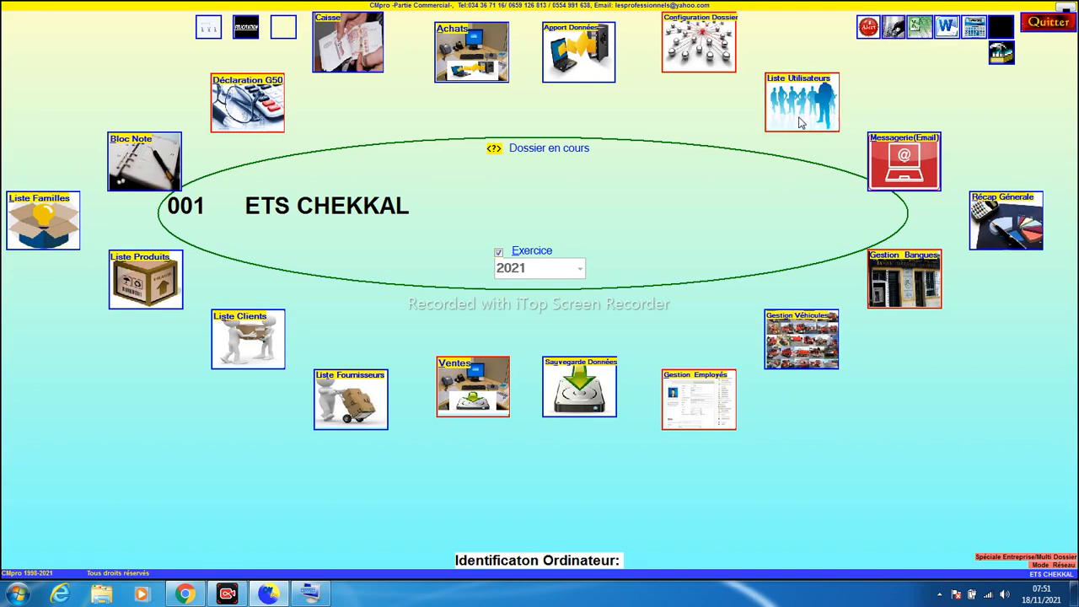
pyautogui.click(868, 27)
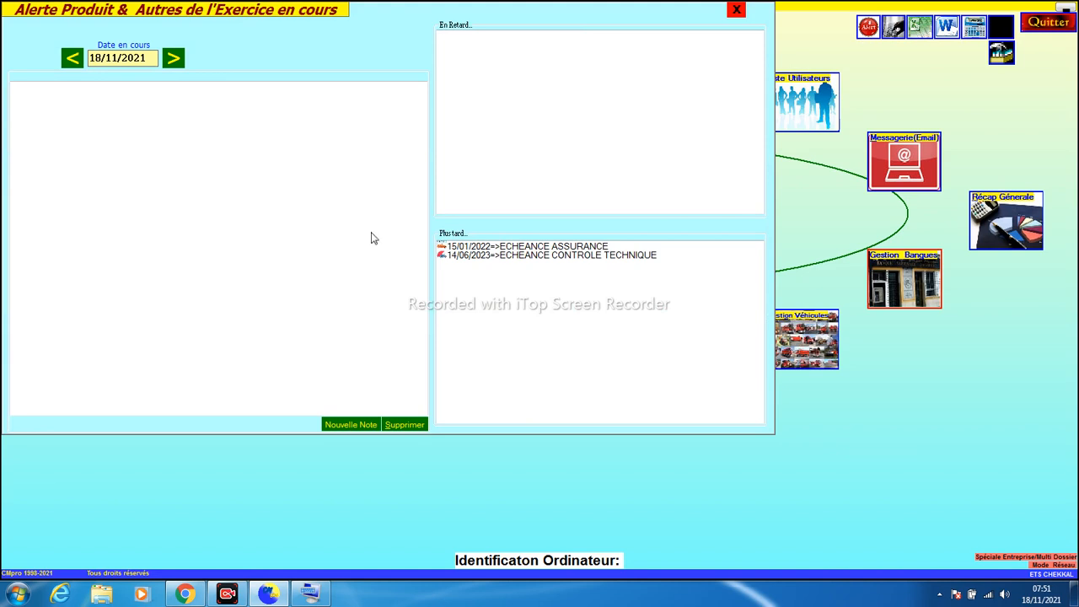
pyautogui.doubleClick(540, 256)
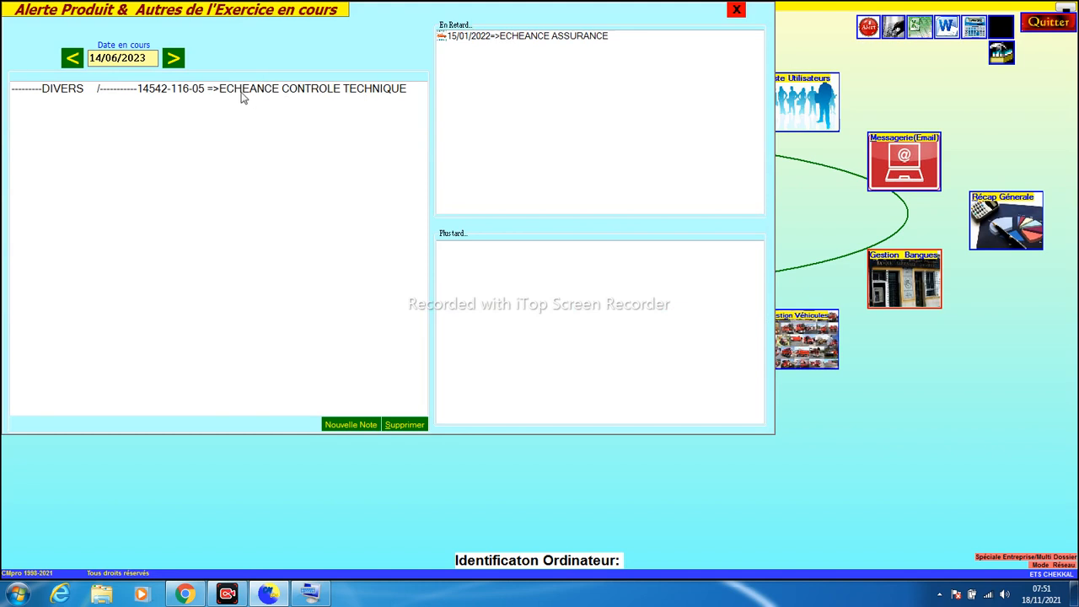
pyautogui.click(136, 90)
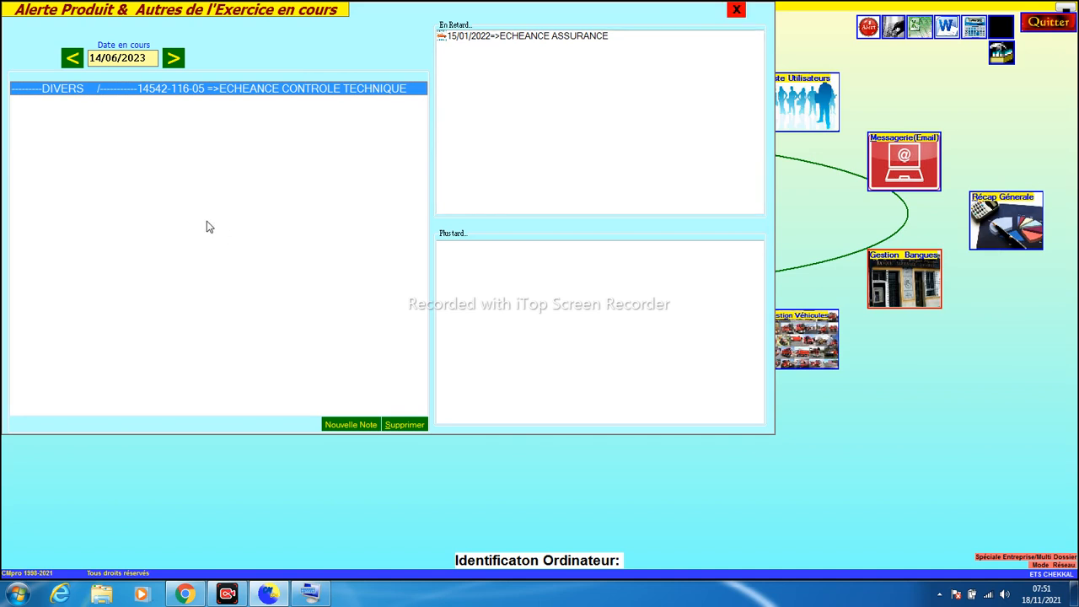
pyautogui.click(737, 12)
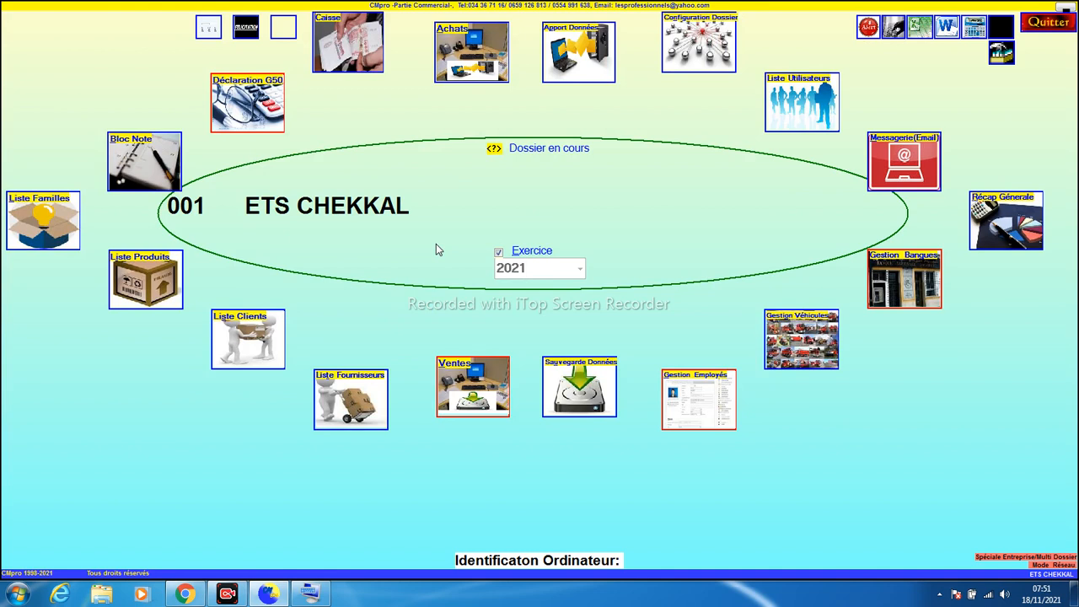
pyautogui.click(871, 28)
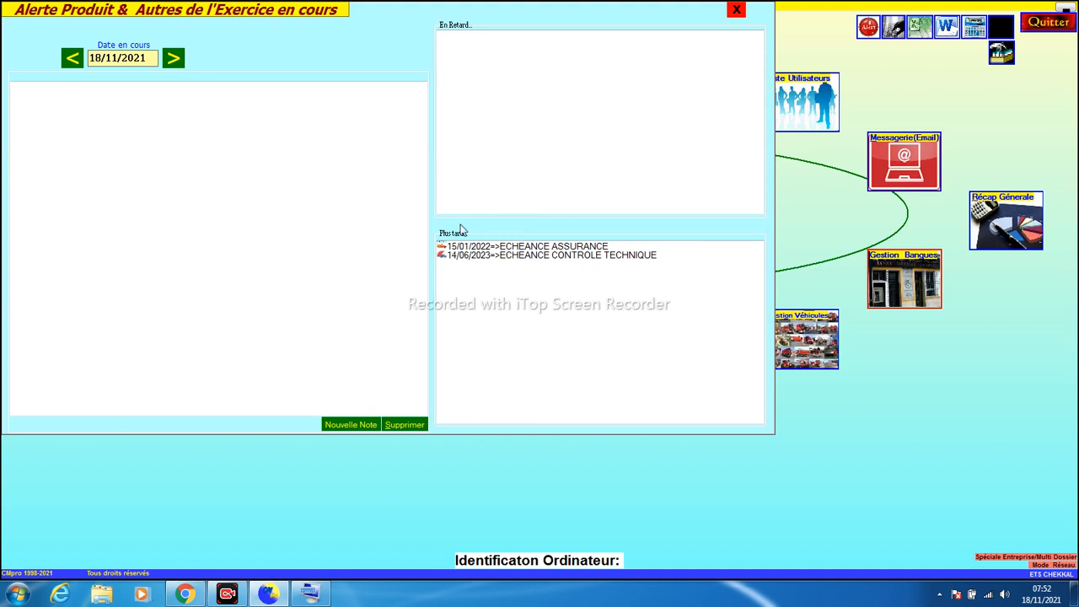
pyautogui.click(735, 12)
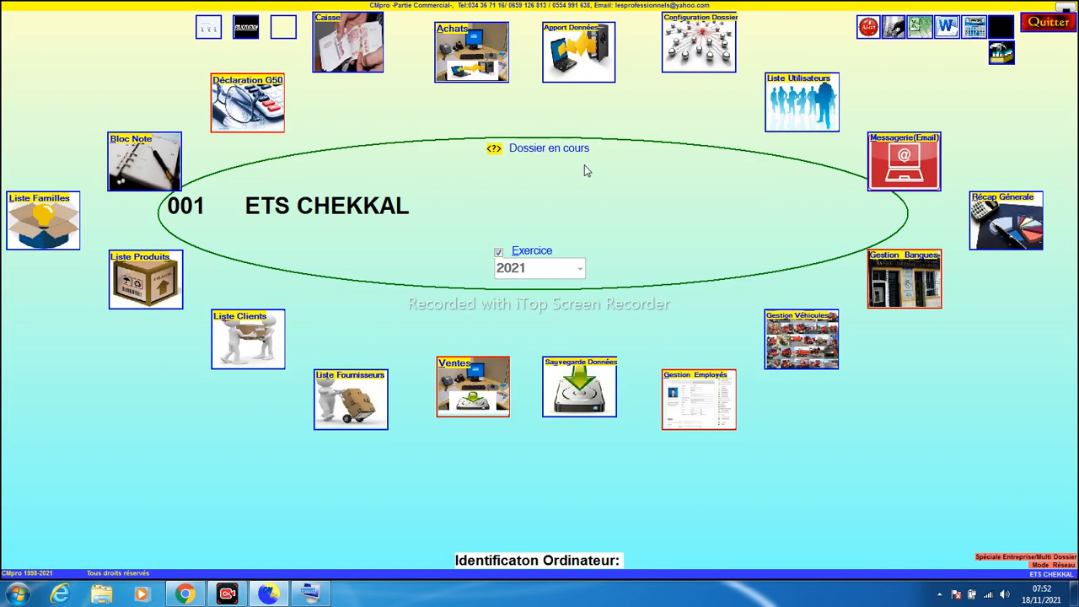